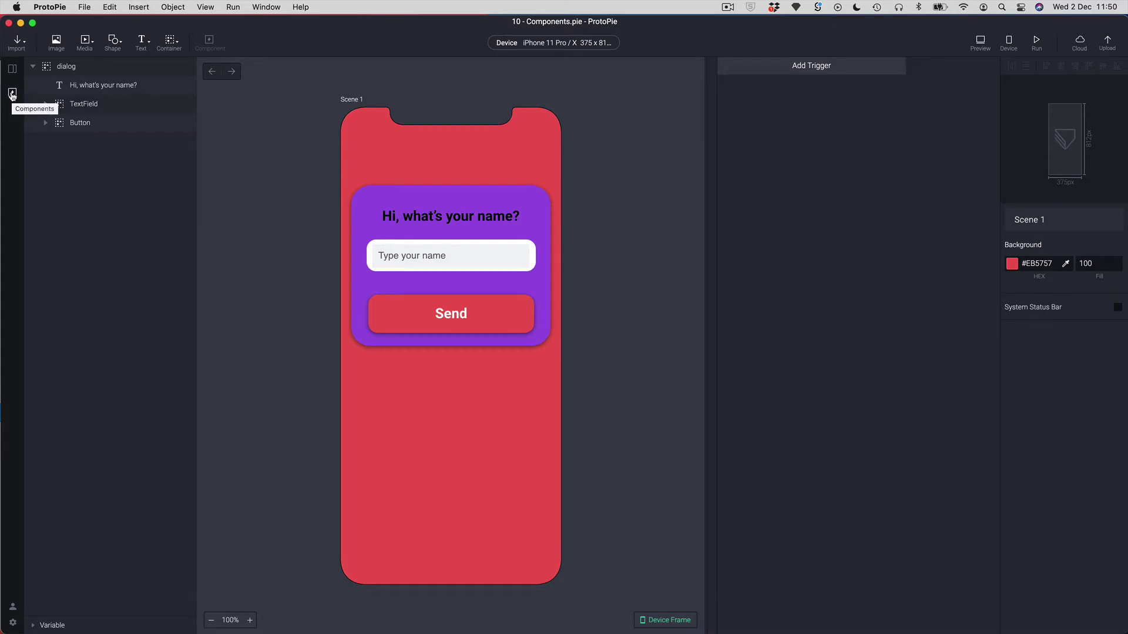
- View the components overview, collapse the Team, Personal and Public Libraries, and return to the scene's layers
{"action": "left_click", "coordinate": [12, 94]}
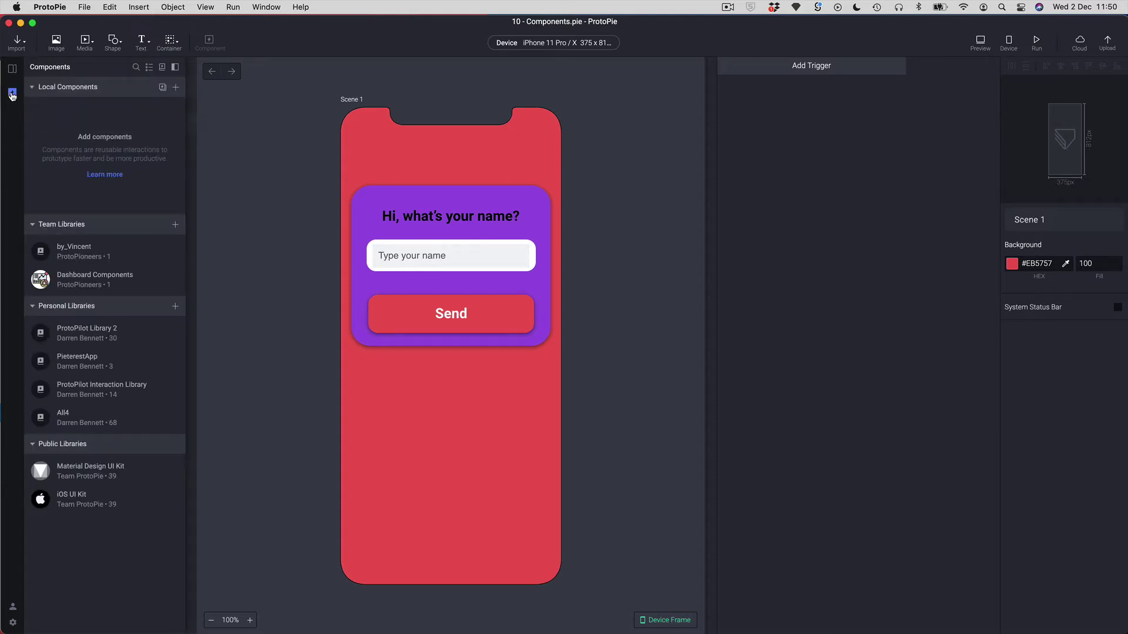
{"action": "left_click", "coordinate": [35, 224]}
{"action": "left_click", "coordinate": [38, 245]}
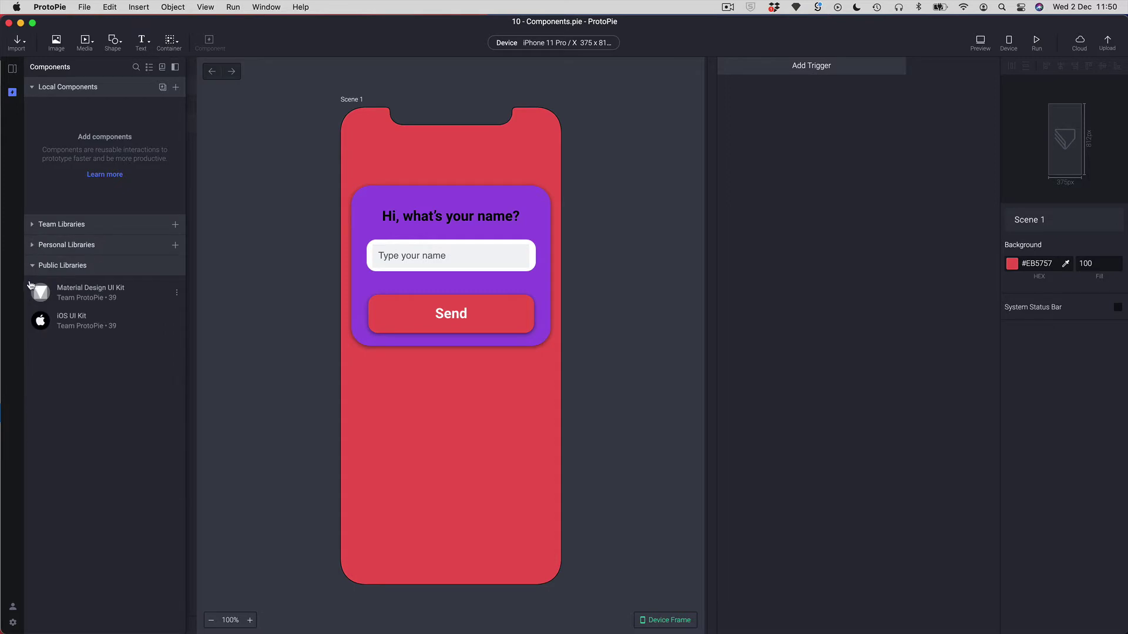
{"action": "left_click", "coordinate": [34, 268]}
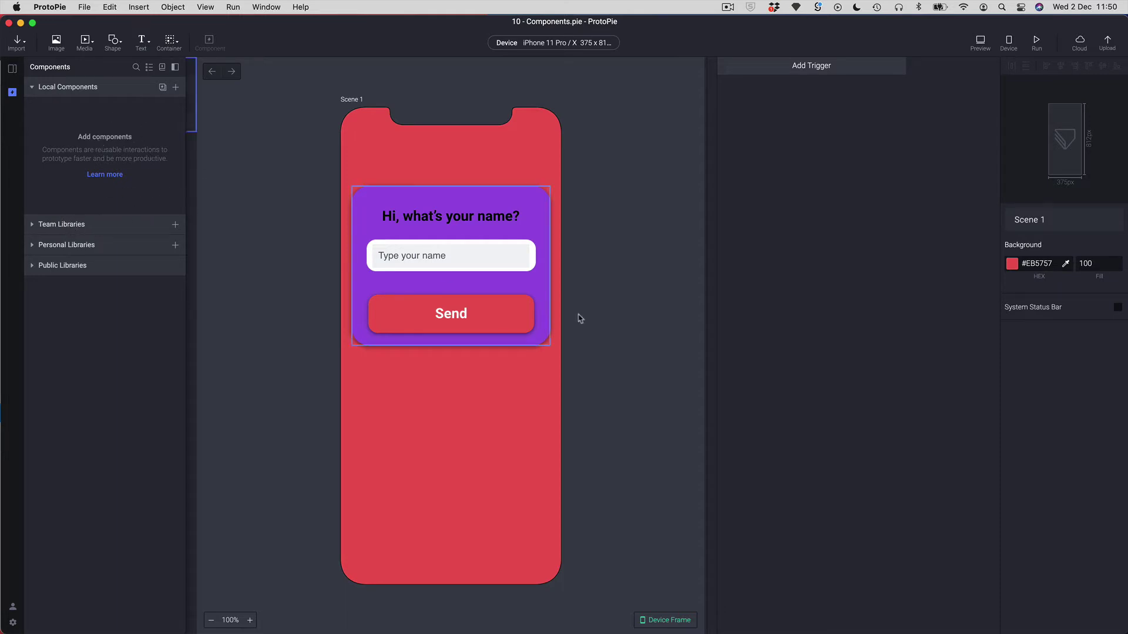
{"action": "key", "text": "super+1"}
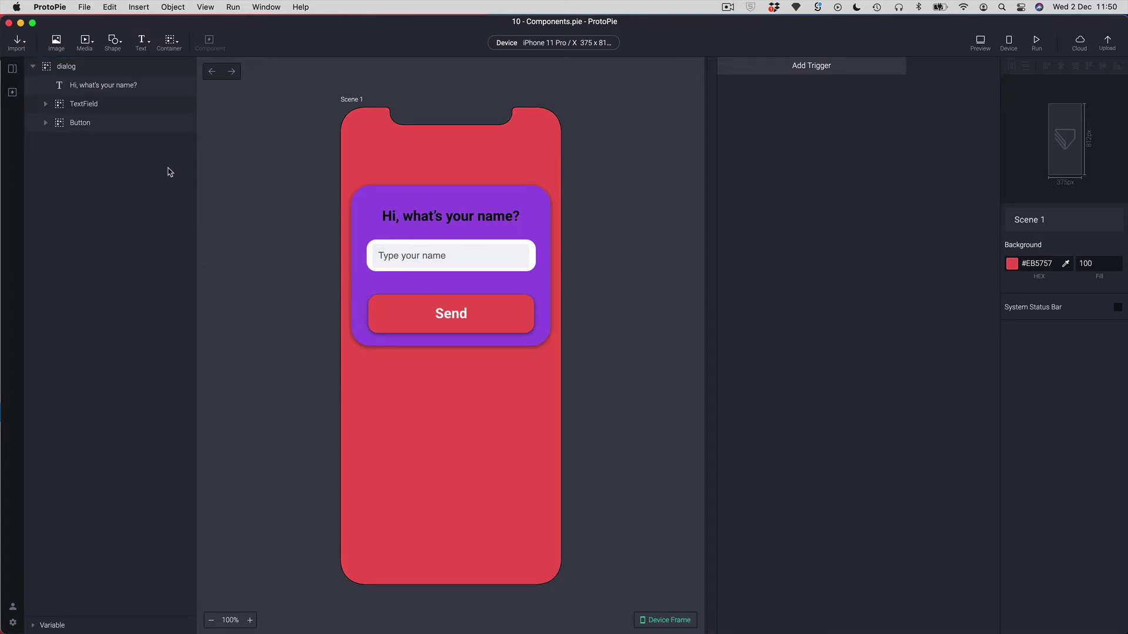
- Examine the layers in the dialog container: the heading text, the TextField with its input, and the Button with its text
{"action": "left_click", "coordinate": [45, 71]}
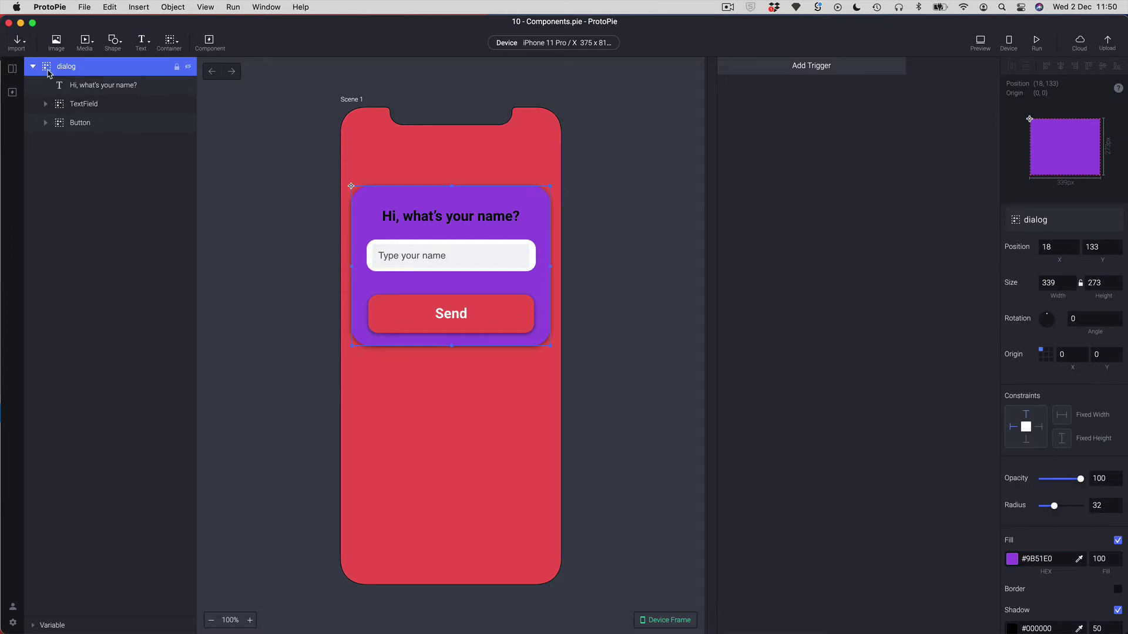
{"action": "left_click", "coordinate": [78, 89]}
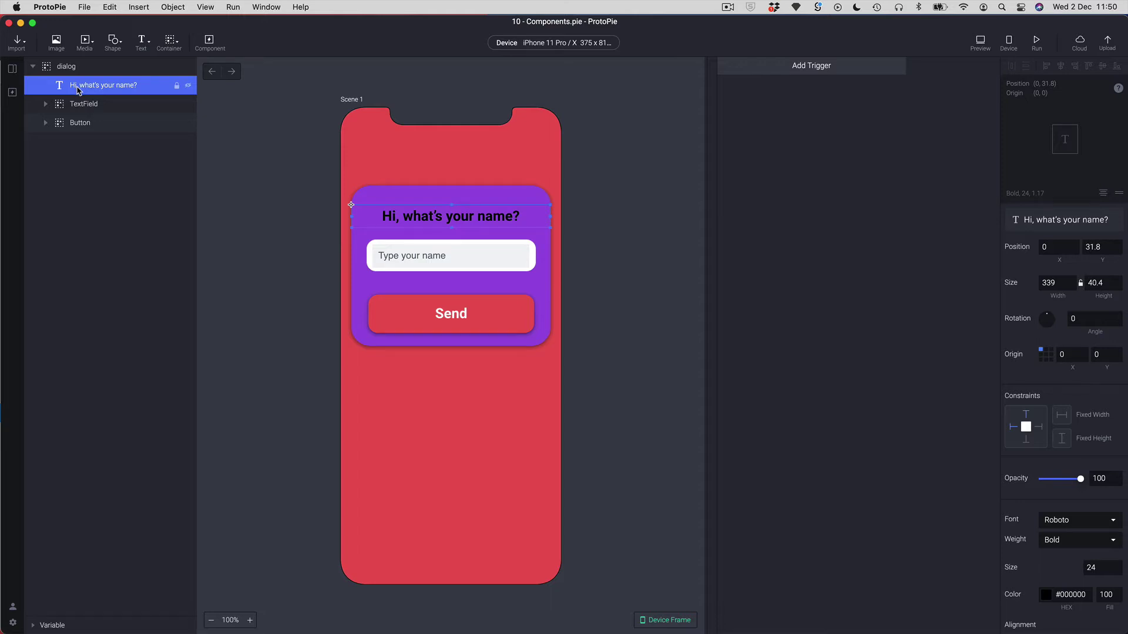
{"action": "left_click", "coordinate": [57, 108]}
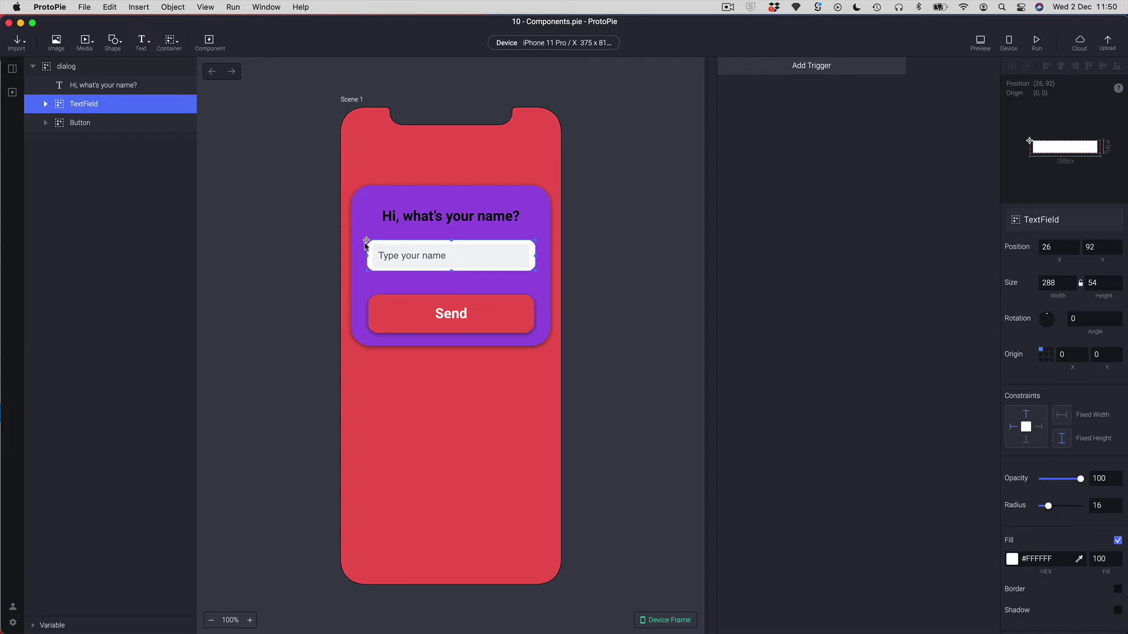
{"action": "left_click", "coordinate": [58, 124]}
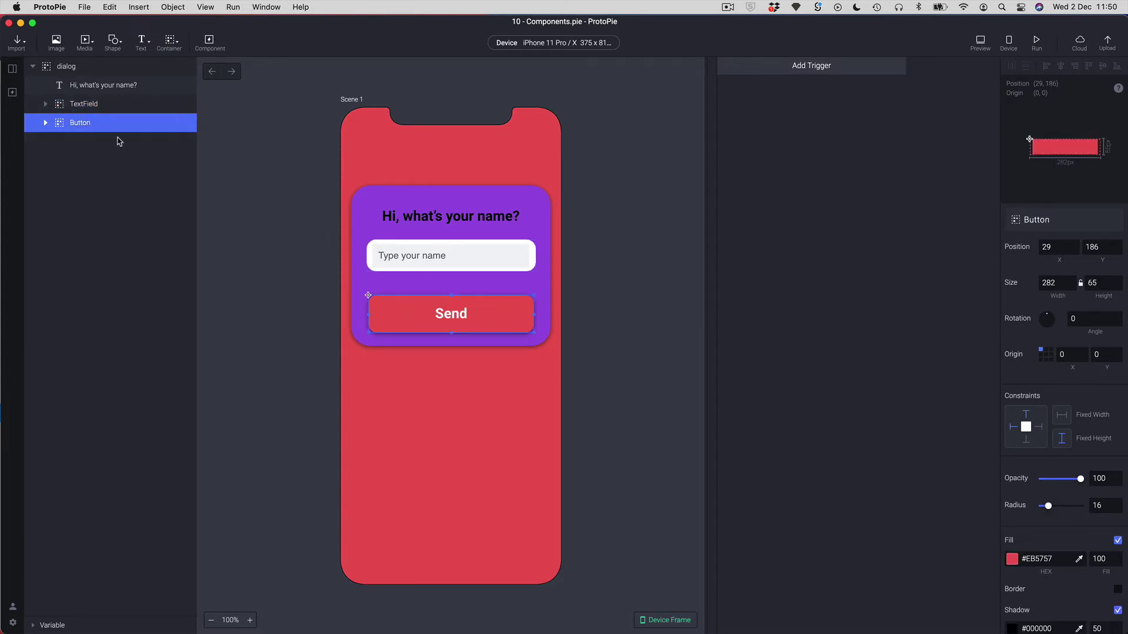
{"action": "left_click", "coordinate": [45, 104]}
{"action": "left_click", "coordinate": [45, 142]}
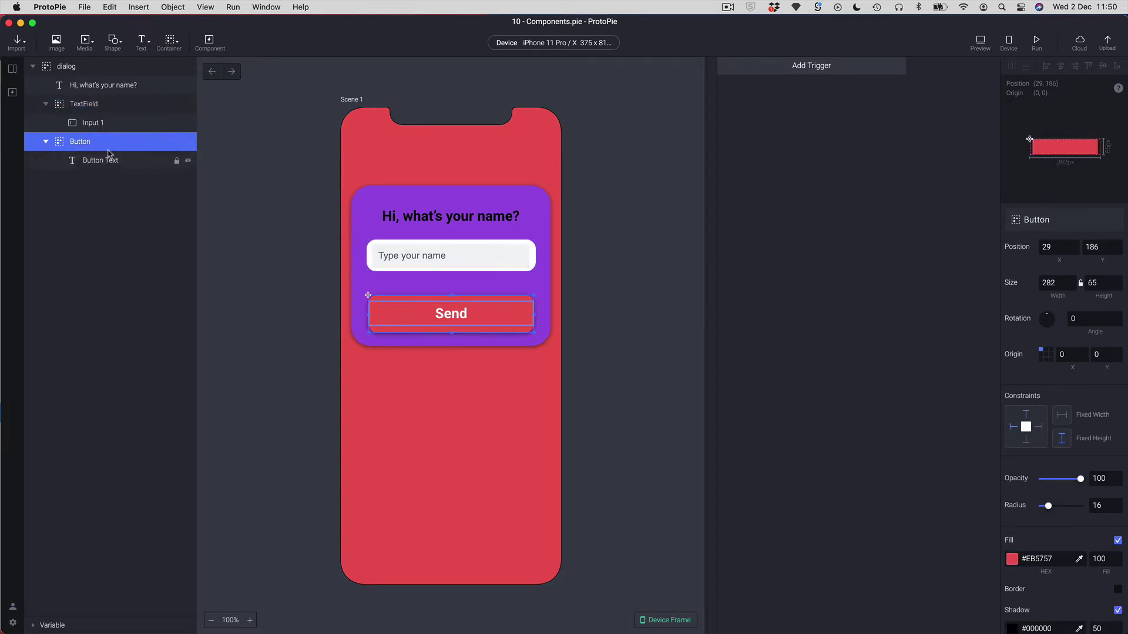
{"action": "left_click", "coordinate": [78, 123]}
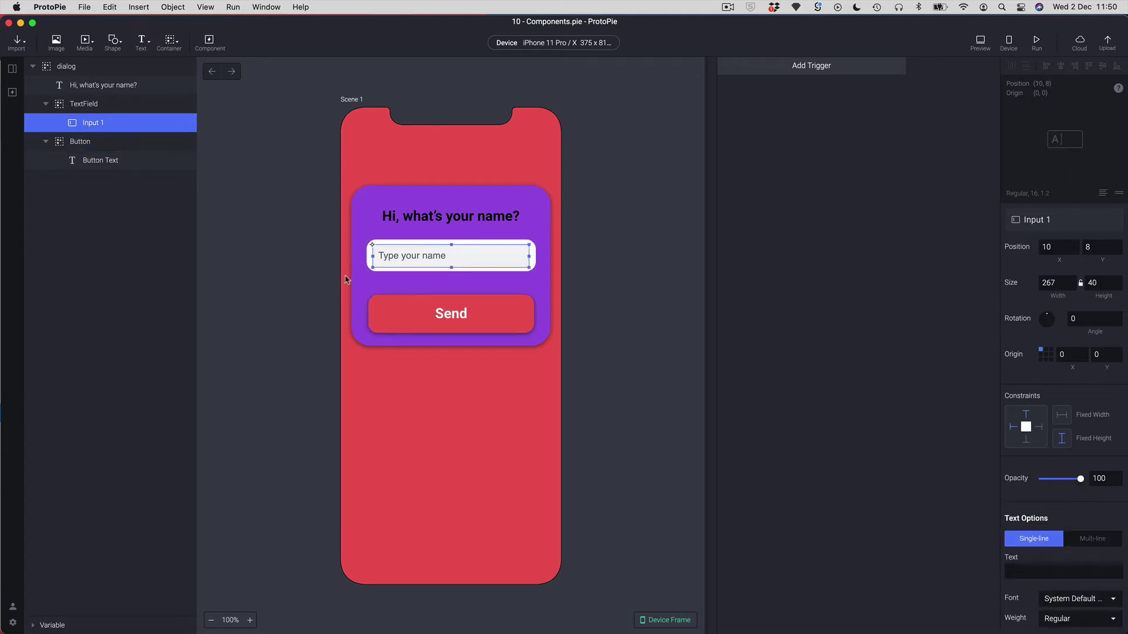
{"action": "left_click", "coordinate": [80, 143]}
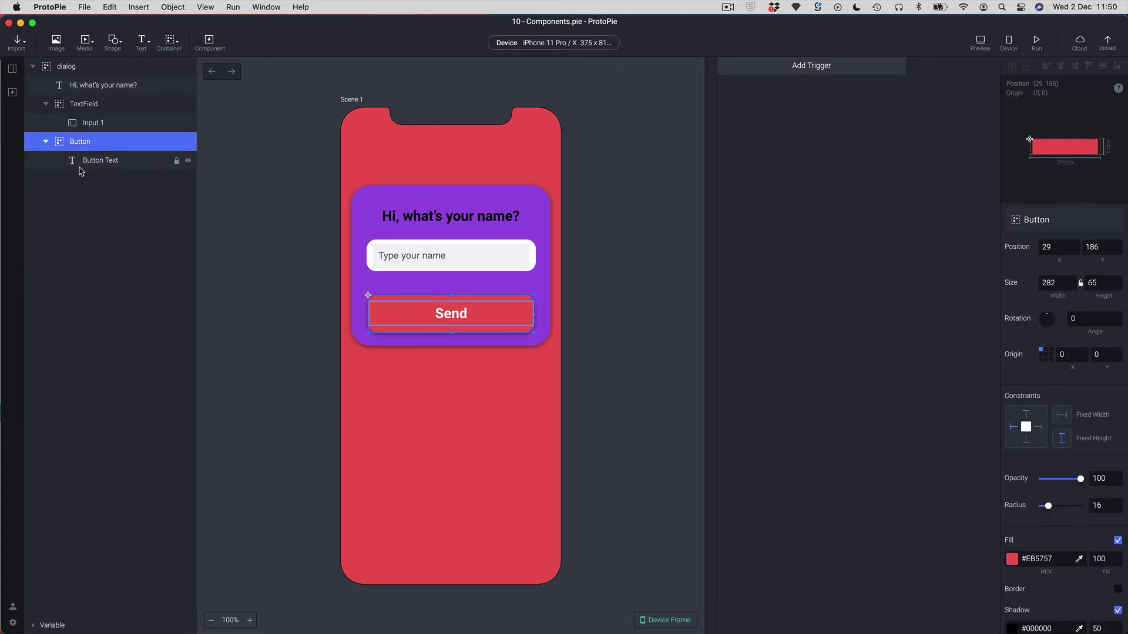
{"action": "left_click", "coordinate": [87, 162]}
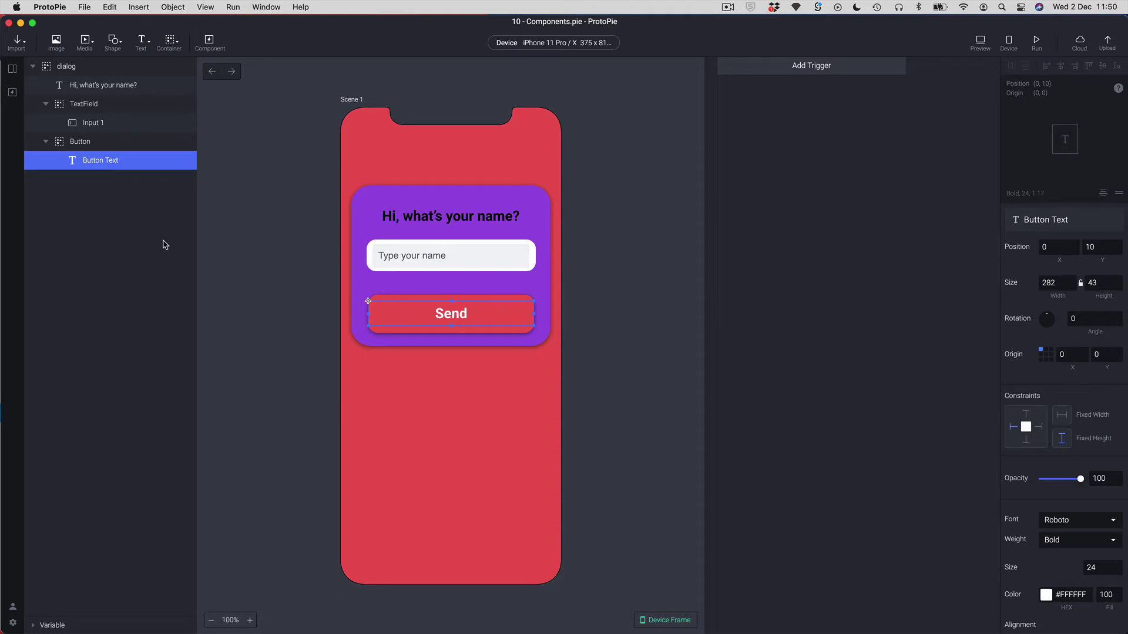
{"action": "left_click", "coordinate": [46, 104]}
{"action": "left_click", "coordinate": [45, 122]}
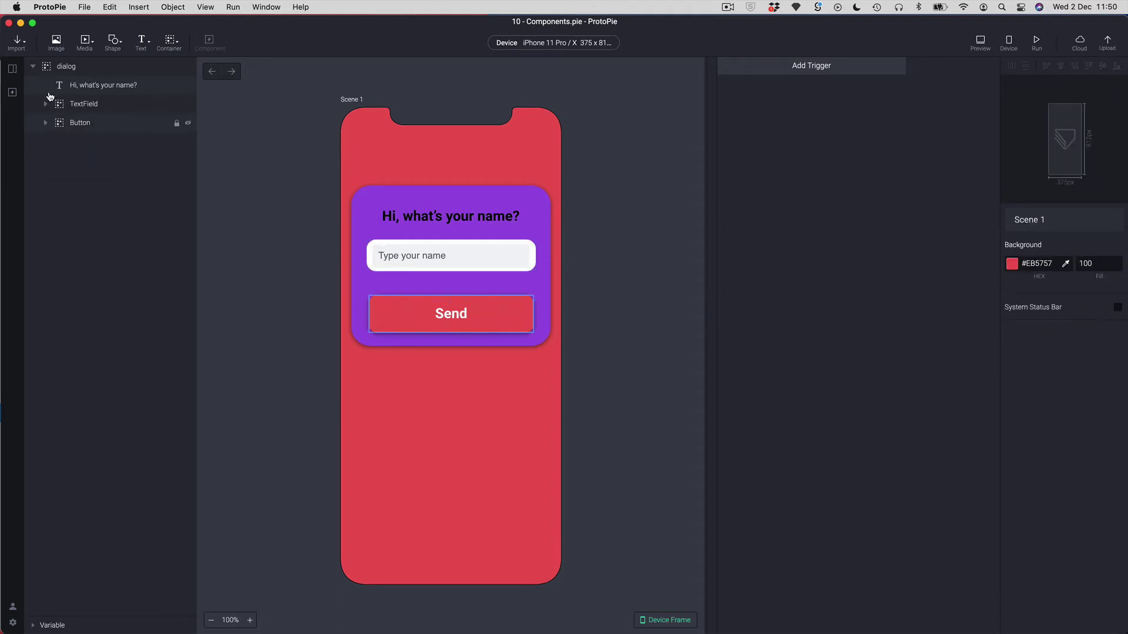
- Collapse the dialog container in the layer list and review its position constraints
{"action": "left_click", "coordinate": [33, 66]}
{"action": "left_click", "coordinate": [45, 69]}
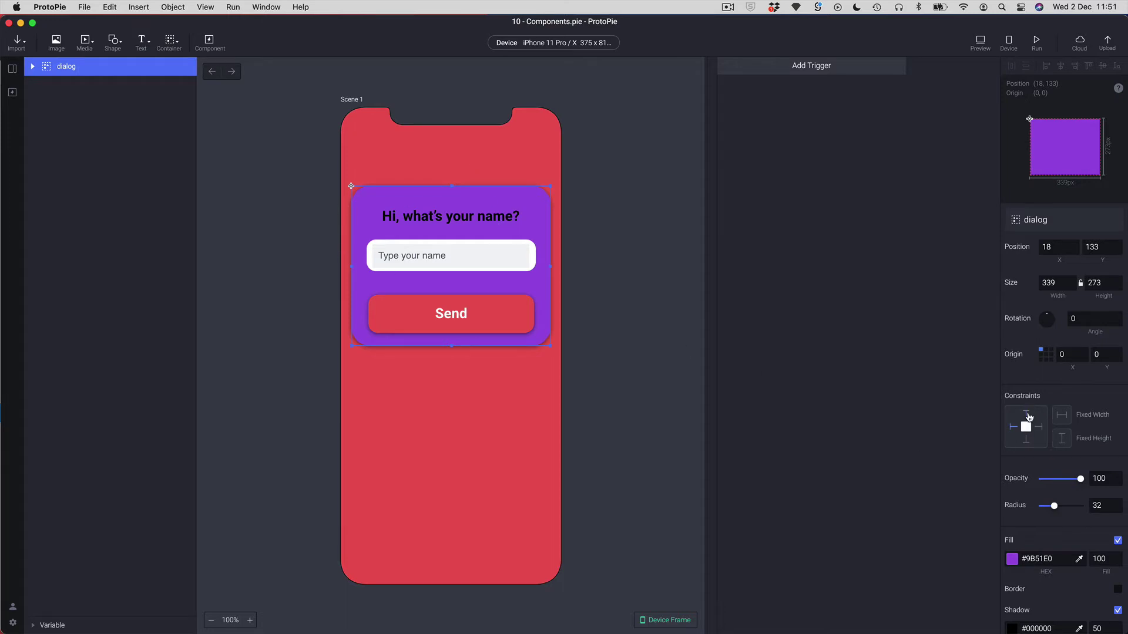
{"action": "left_click", "coordinate": [1013, 432]}
{"action": "left_click", "coordinate": [1012, 428]}
- Inspect the constraint and alignment settings of the dialog's heading, TextField, input and Button layers
{"action": "left_click", "coordinate": [33, 67]}
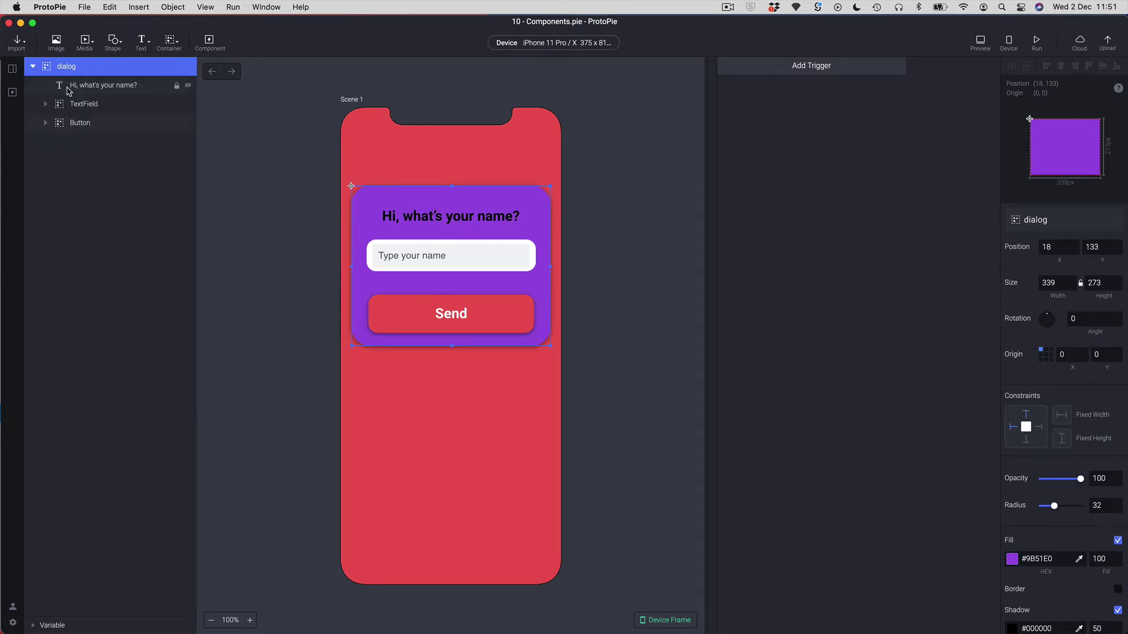
{"action": "left_click", "coordinate": [68, 90]}
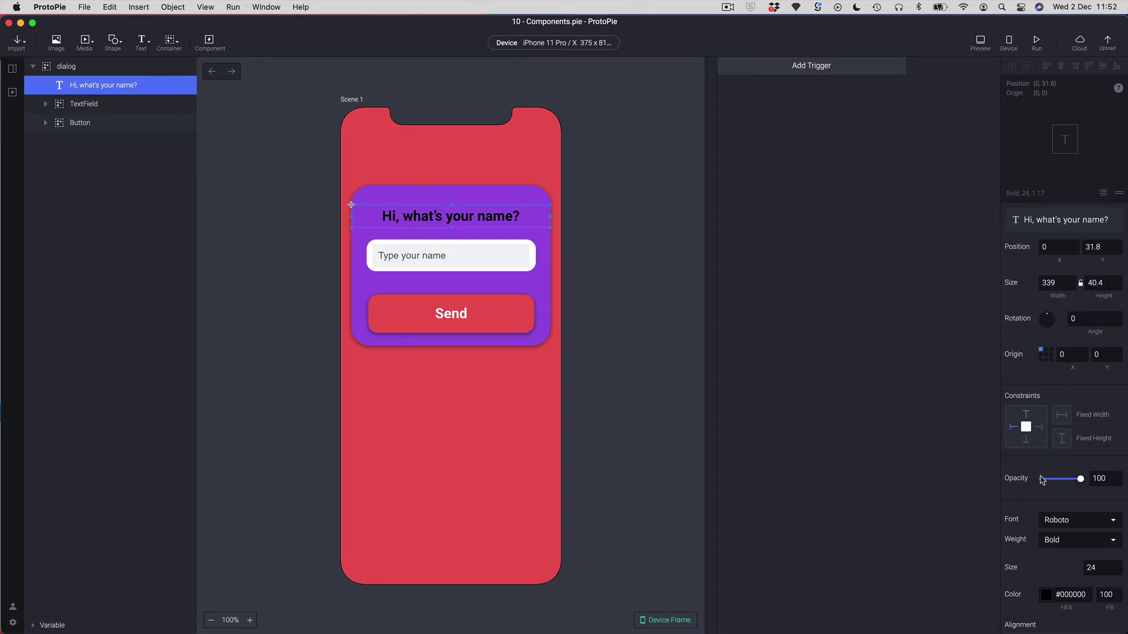
{"action": "scroll", "coordinate": [1028, 566], "scroll_direction": "down", "scroll_amount": 5}
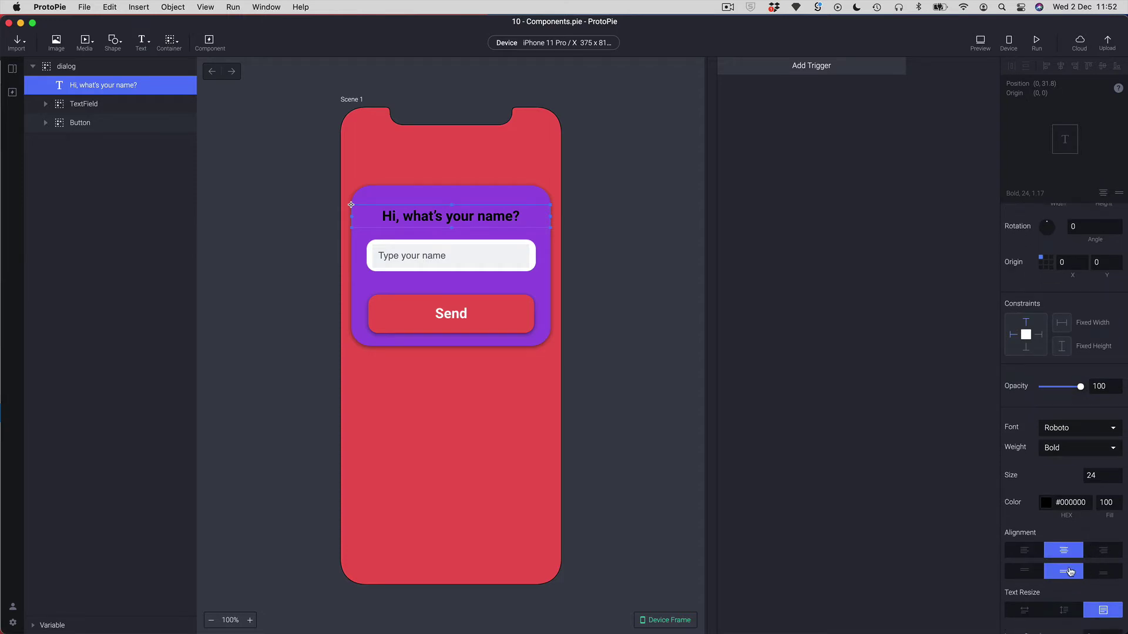
{"action": "left_click", "coordinate": [63, 108]}
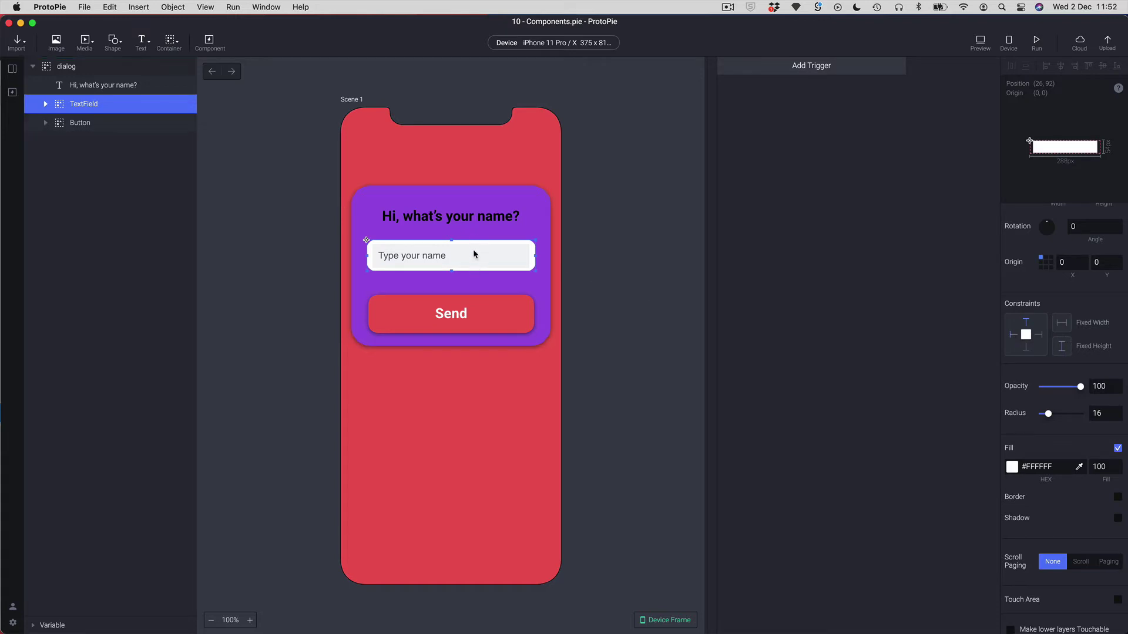
{"action": "left_click", "coordinate": [46, 104]}
{"action": "left_click", "coordinate": [85, 125]}
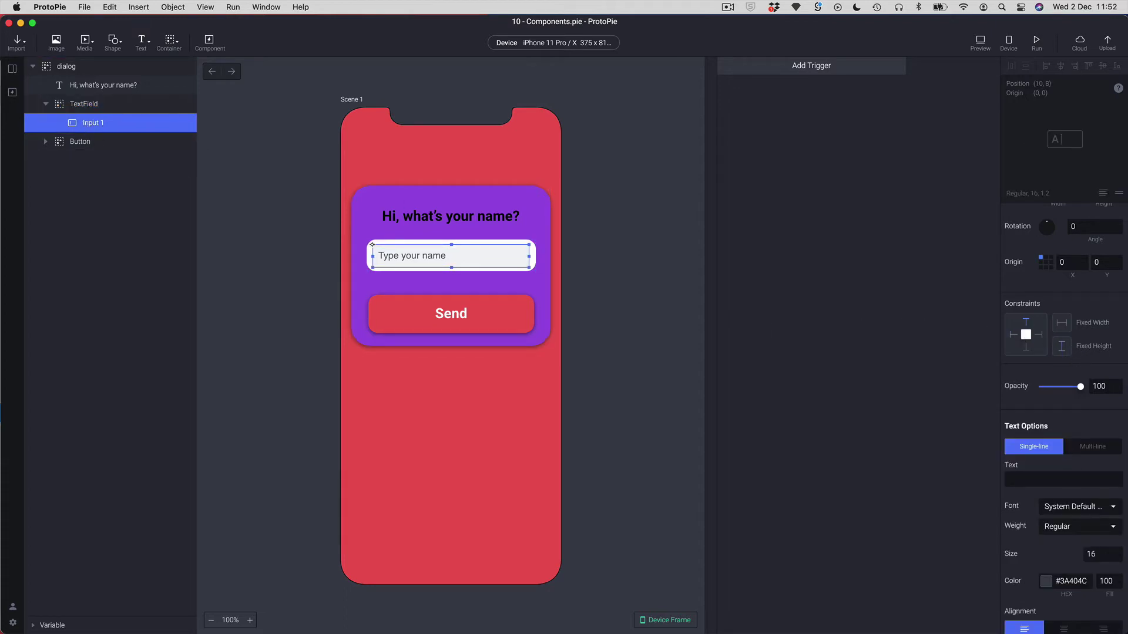
{"action": "left_click", "coordinate": [46, 141]}
{"action": "left_click", "coordinate": [79, 144]}
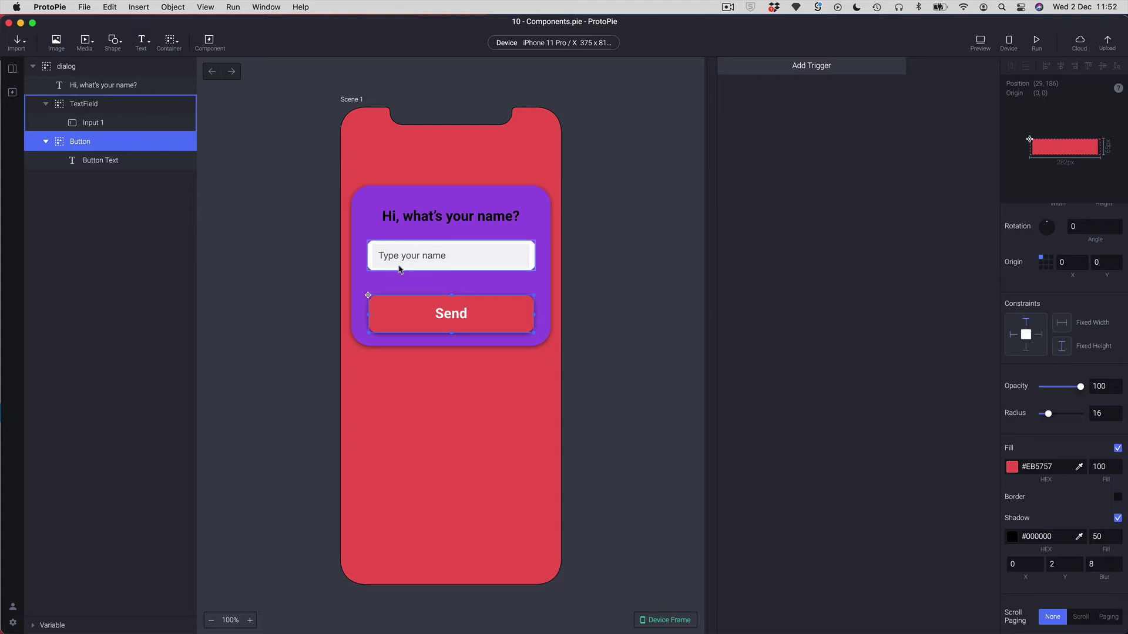
- Adjust the Button Text layer's constraints so it is pinned to the top with a fixed height
{"action": "left_click", "coordinate": [88, 164]}
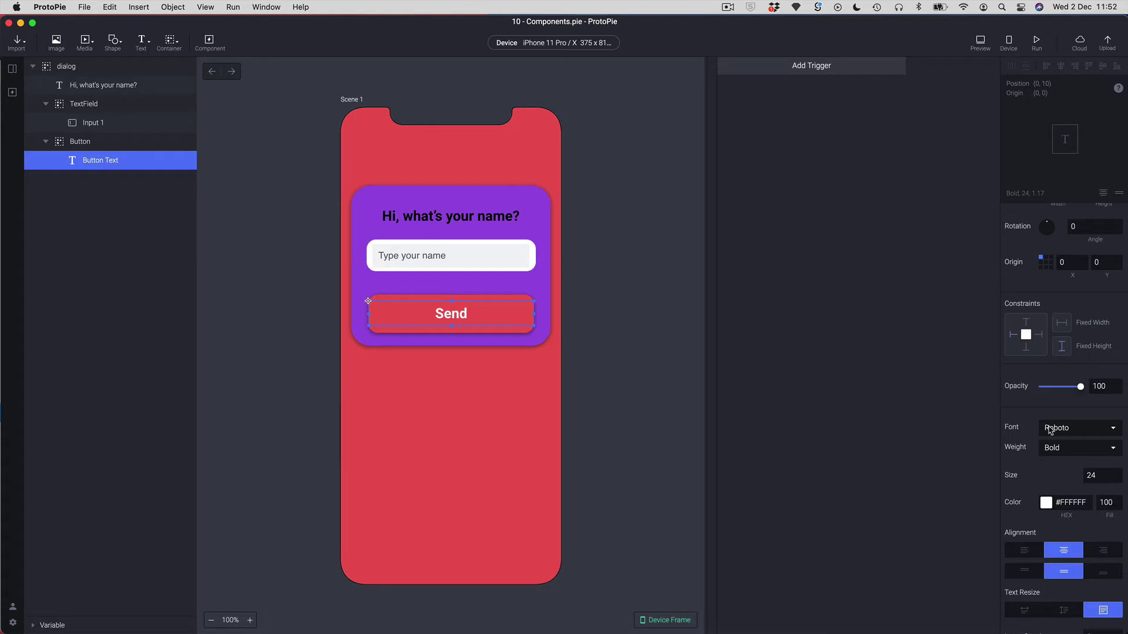
{"action": "left_click", "coordinate": [1063, 346]}
{"action": "left_click", "coordinate": [1031, 327]}
{"action": "scroll", "coordinate": [1042, 478], "scroll_direction": "down", "scroll_amount": 1}
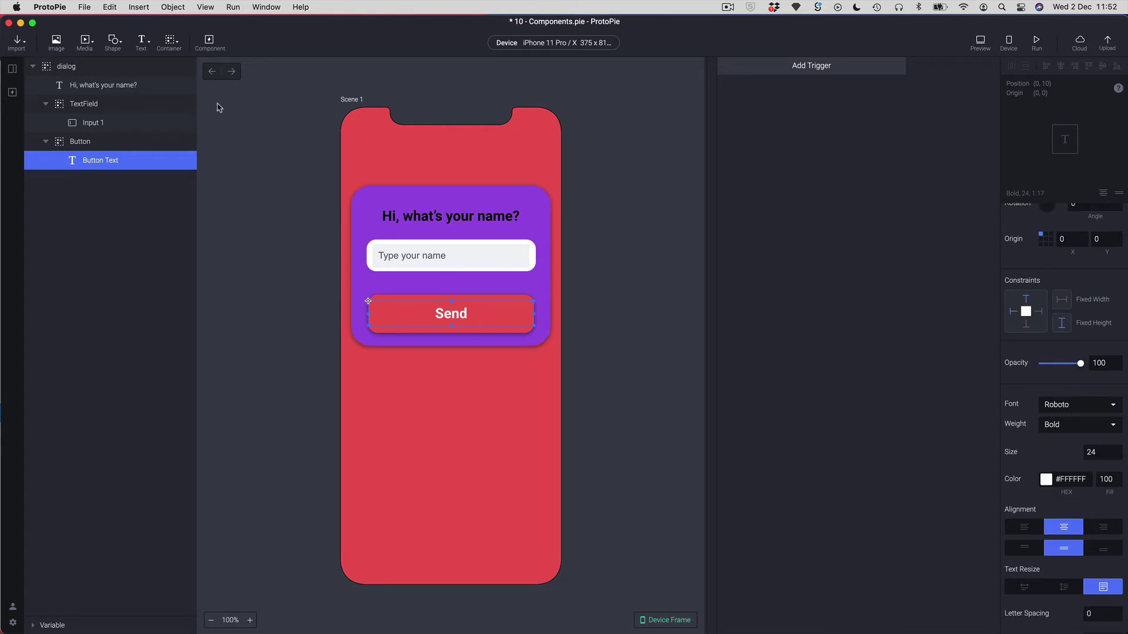
- Select the dialog container and collapse the TextField and Button containers in the layer list
{"action": "left_click", "coordinate": [49, 69]}
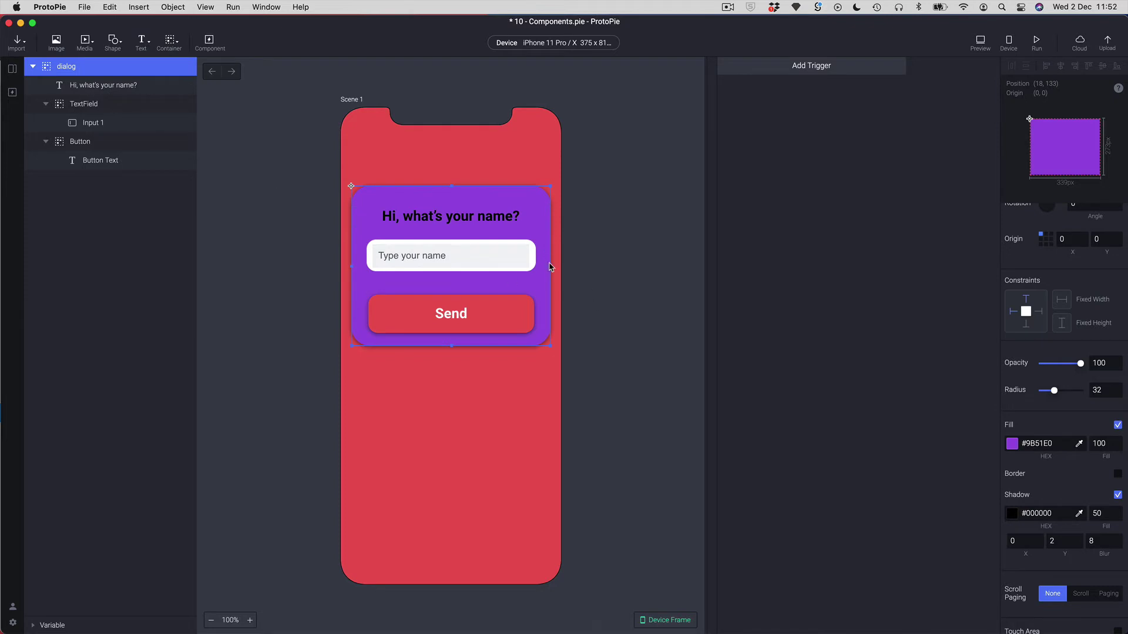
{"action": "left_click_drag", "start_coordinate": [550, 273], "coordinate": [557, 309]}
{"action": "left_click", "coordinate": [46, 104]}
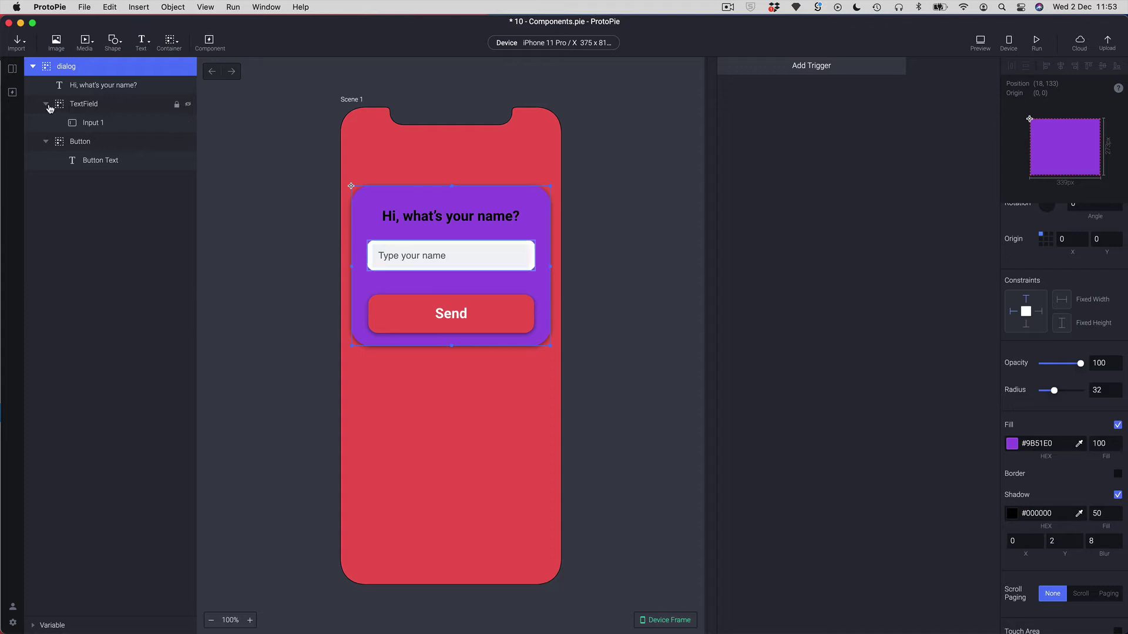
{"action": "left_click", "coordinate": [45, 122]}
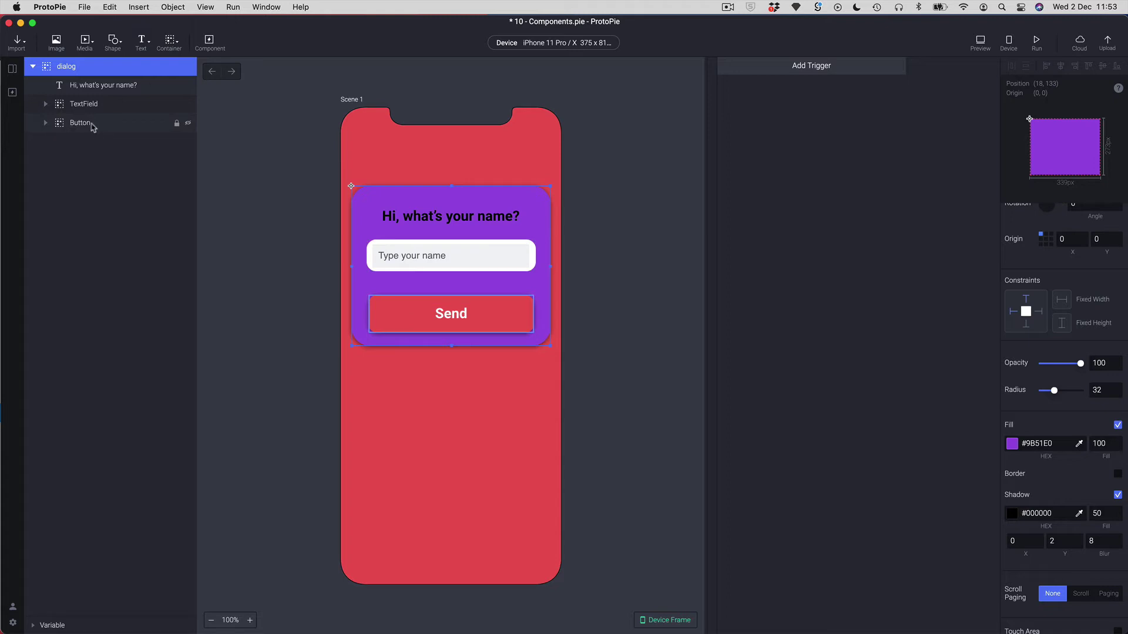
- Convert the TextField container inside the dialog into a component and deselect it
{"action": "left_click", "coordinate": [68, 110]}
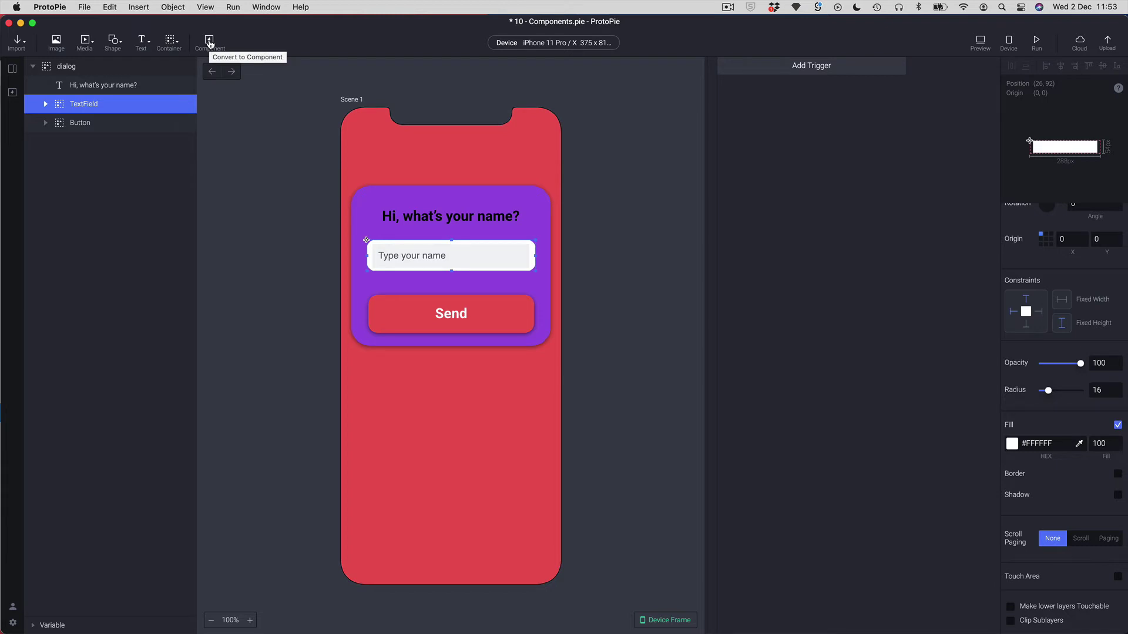
{"action": "right_click", "coordinate": [60, 107]}
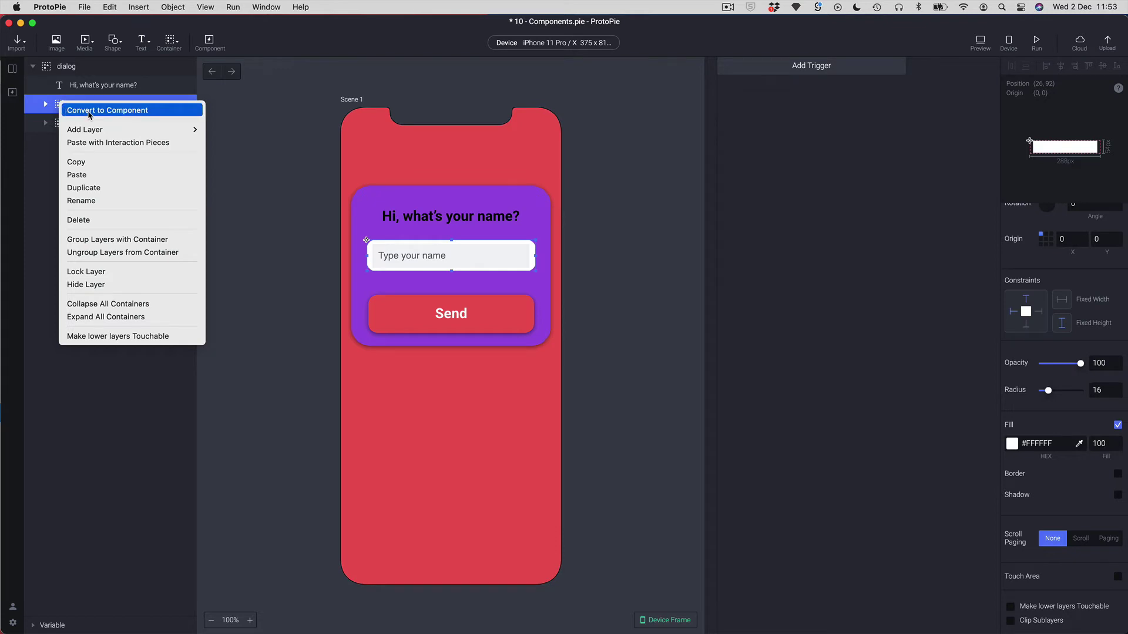
{"action": "left_click", "coordinate": [684, 459]}
{"action": "right_click", "coordinate": [459, 257]}
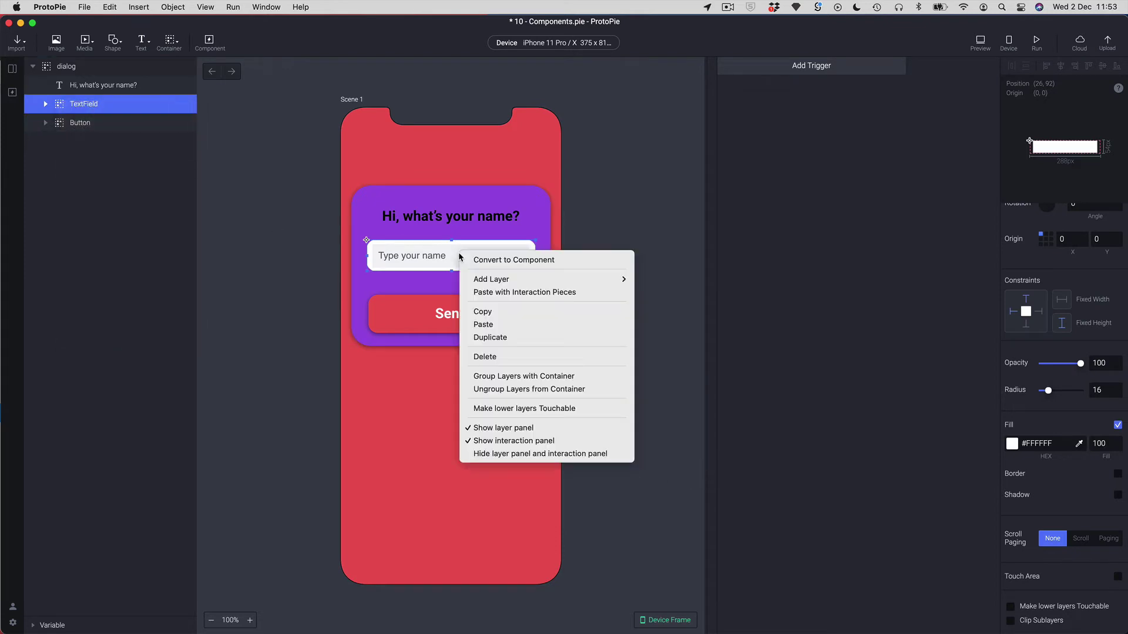
{"action": "left_click", "coordinate": [514, 260]}
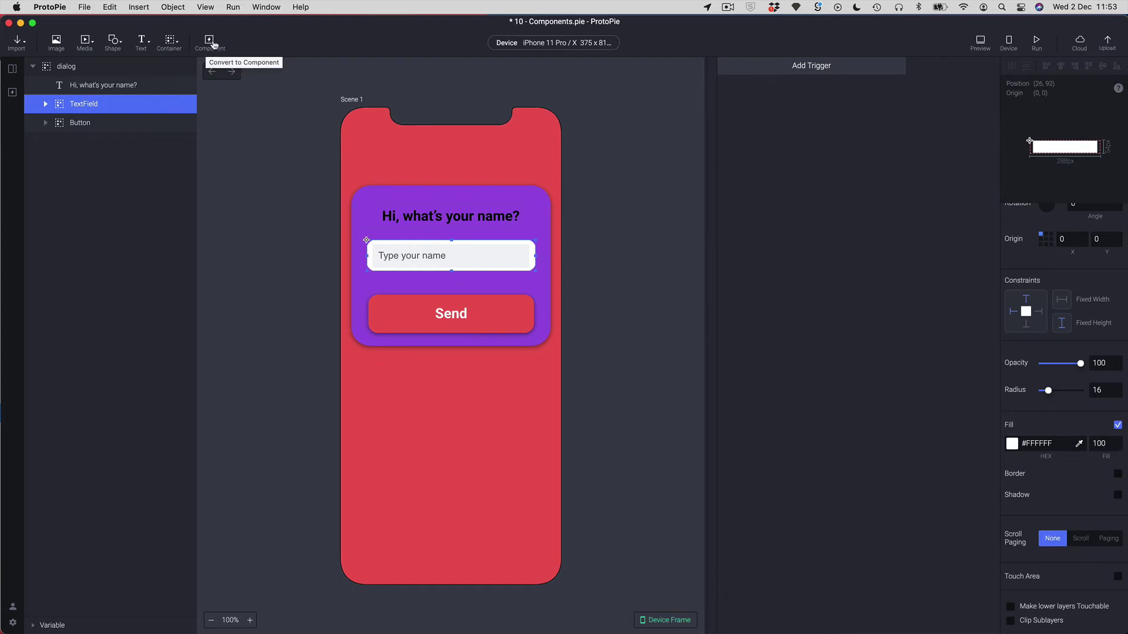
{"action": "left_click", "coordinate": [210, 41]}
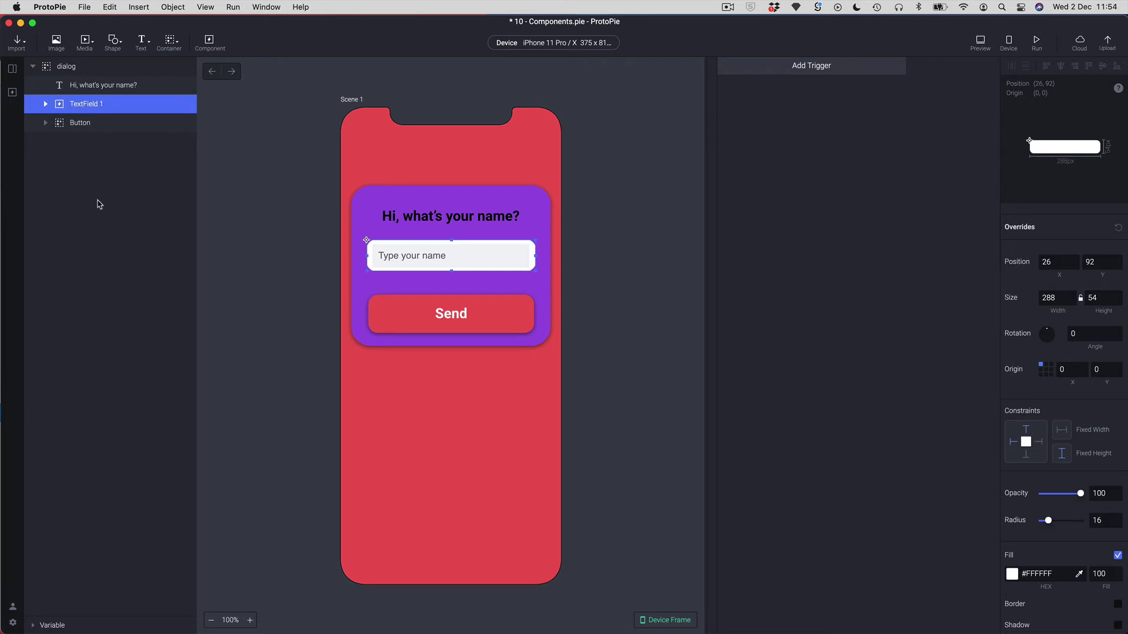
{"action": "left_click", "coordinate": [97, 202]}
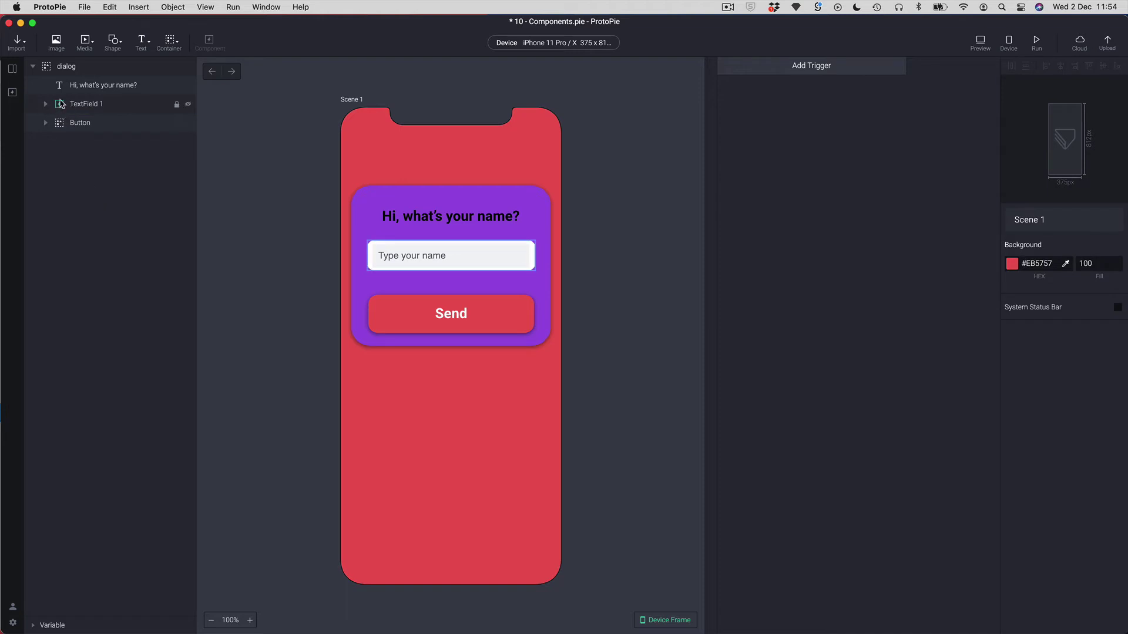
- Open the local TextField component for editing and show its layers
{"action": "left_click", "coordinate": [13, 95]}
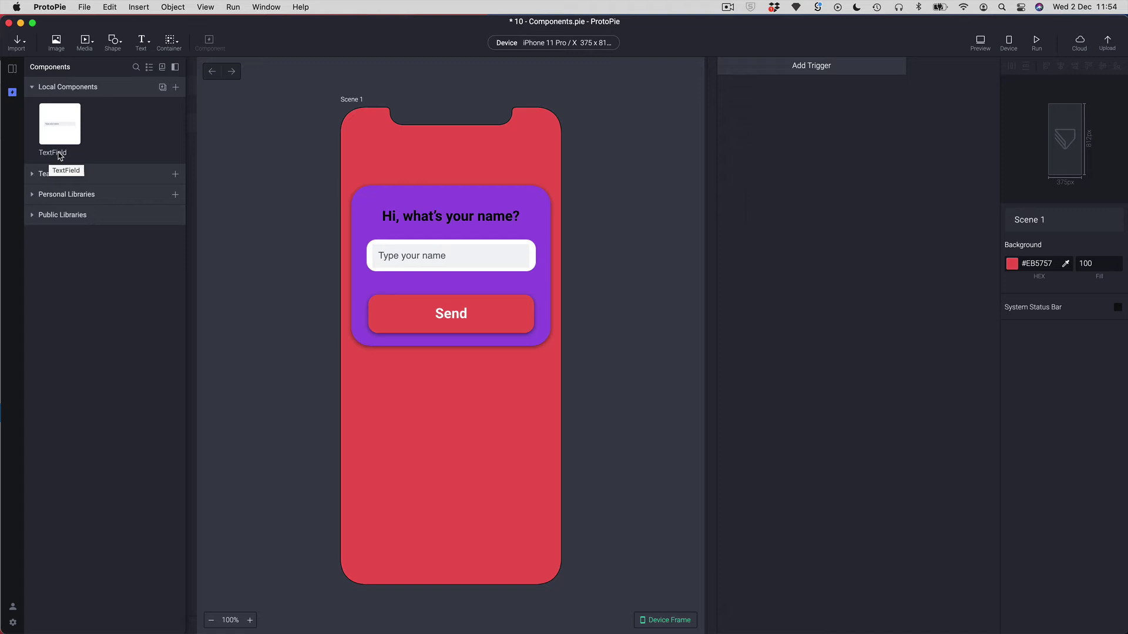
{"action": "left_click", "coordinate": [55, 122]}
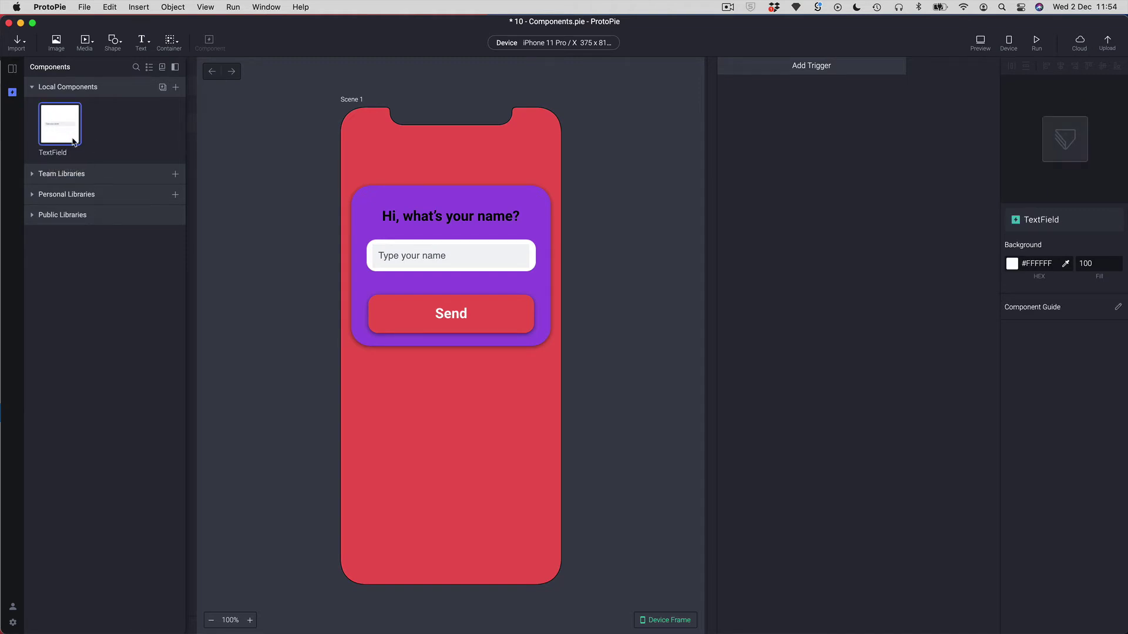
{"action": "double_click", "coordinate": [65, 125]}
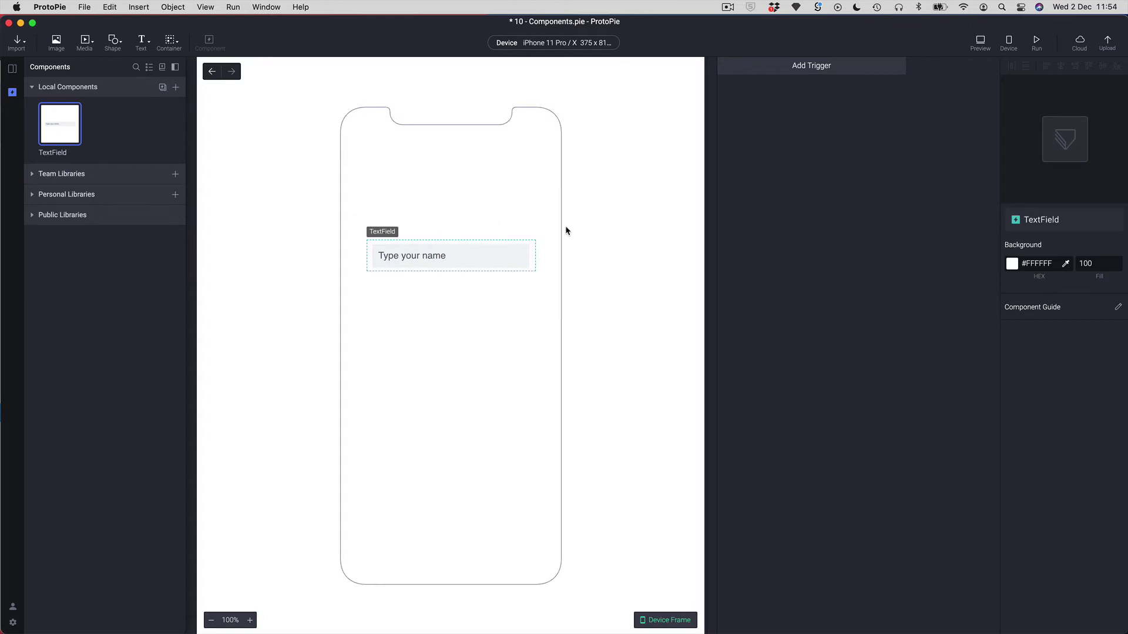
{"action": "key", "text": "super+1"}
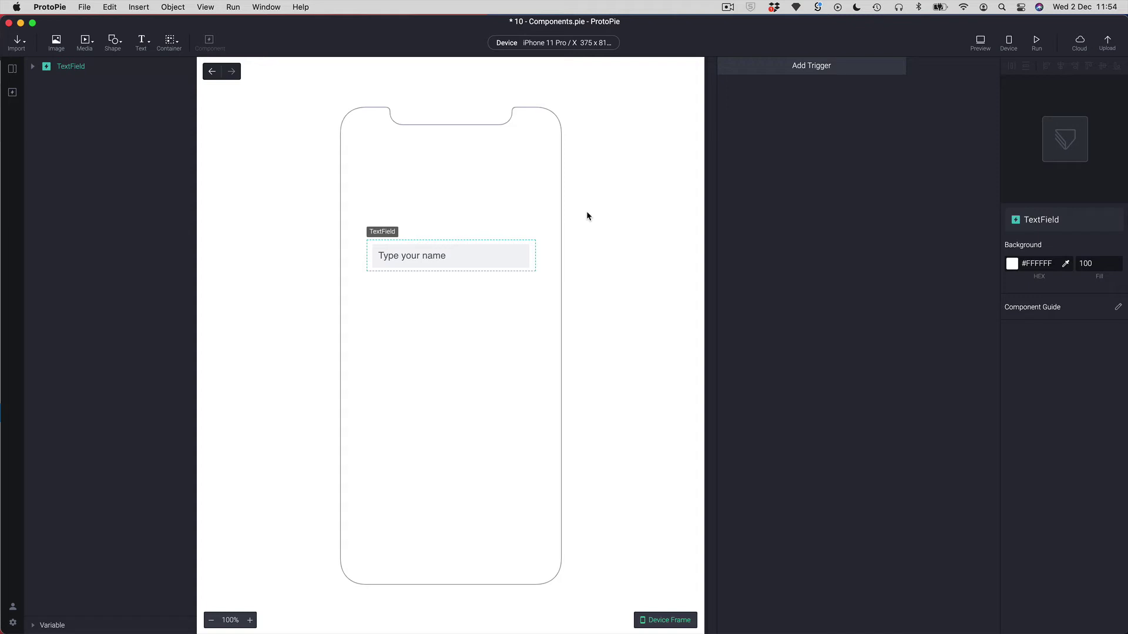
- Expand the TextField component's layers and the variable list, and return to the main scene
{"action": "left_click", "coordinate": [34, 67]}
{"action": "left_click", "coordinate": [34, 626]}
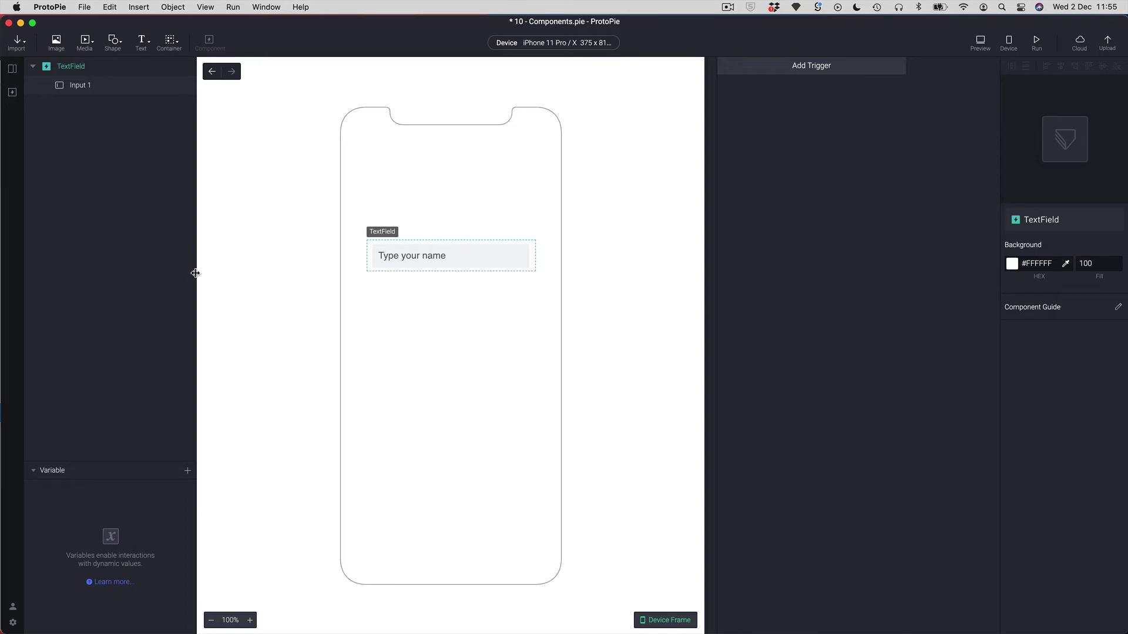
{"action": "left_click", "coordinate": [212, 72]}
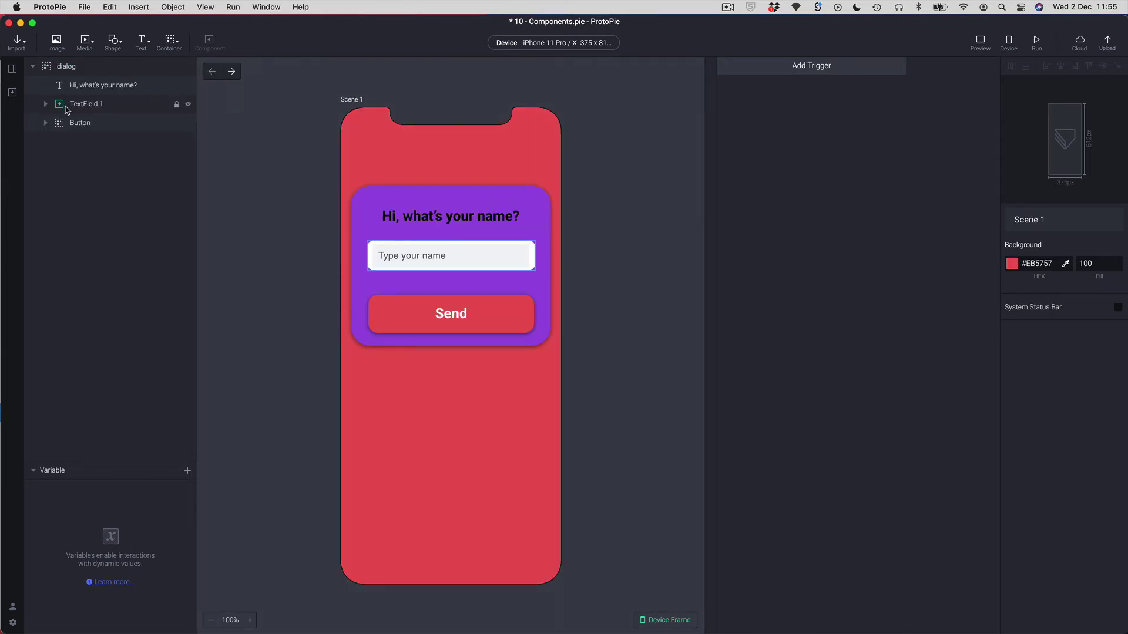
- Convert the Button container inside the dialog into a component and show it among the local components
{"action": "left_click", "coordinate": [441, 292]}
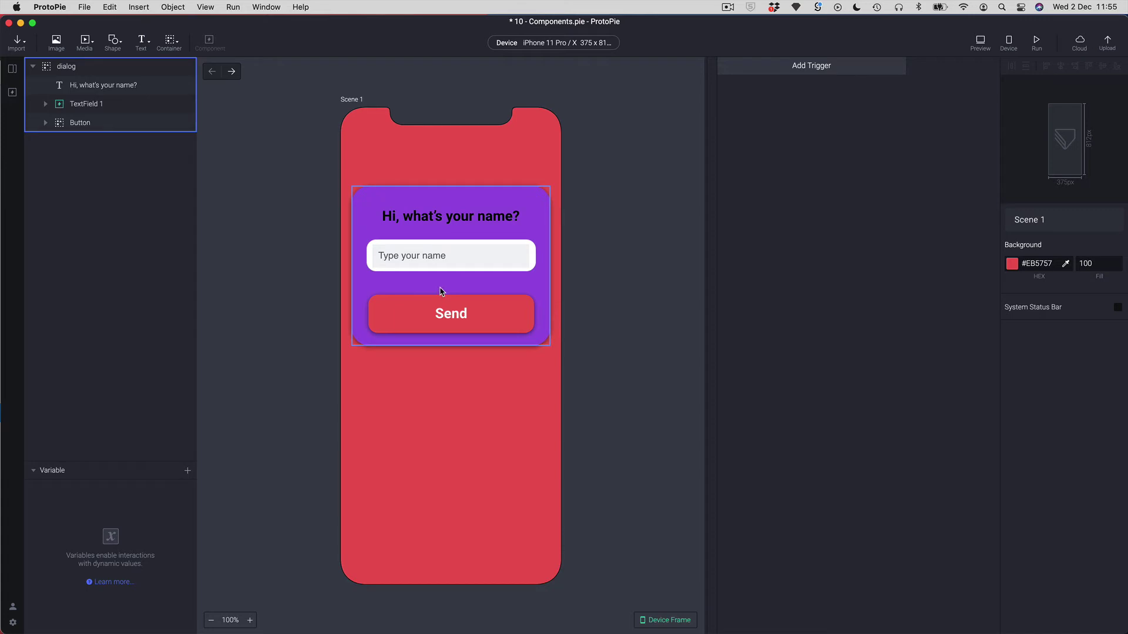
{"action": "left_click", "coordinate": [417, 317]}
{"action": "left_click", "coordinate": [66, 127]}
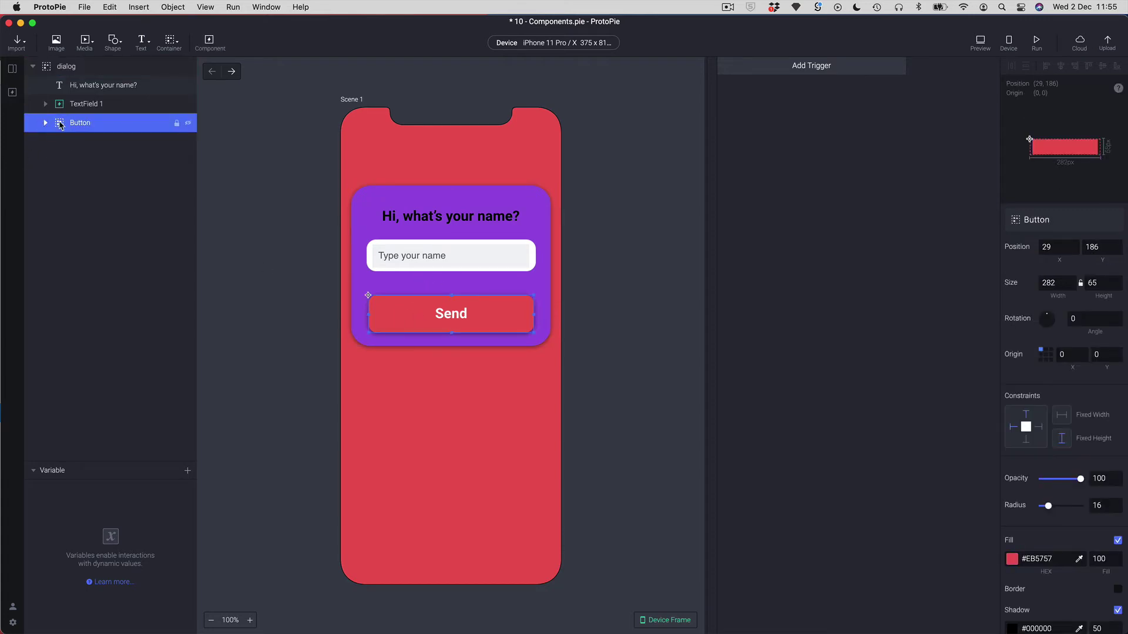
{"action": "right_click", "coordinate": [61, 125]}
{"action": "left_click", "coordinate": [94, 129]}
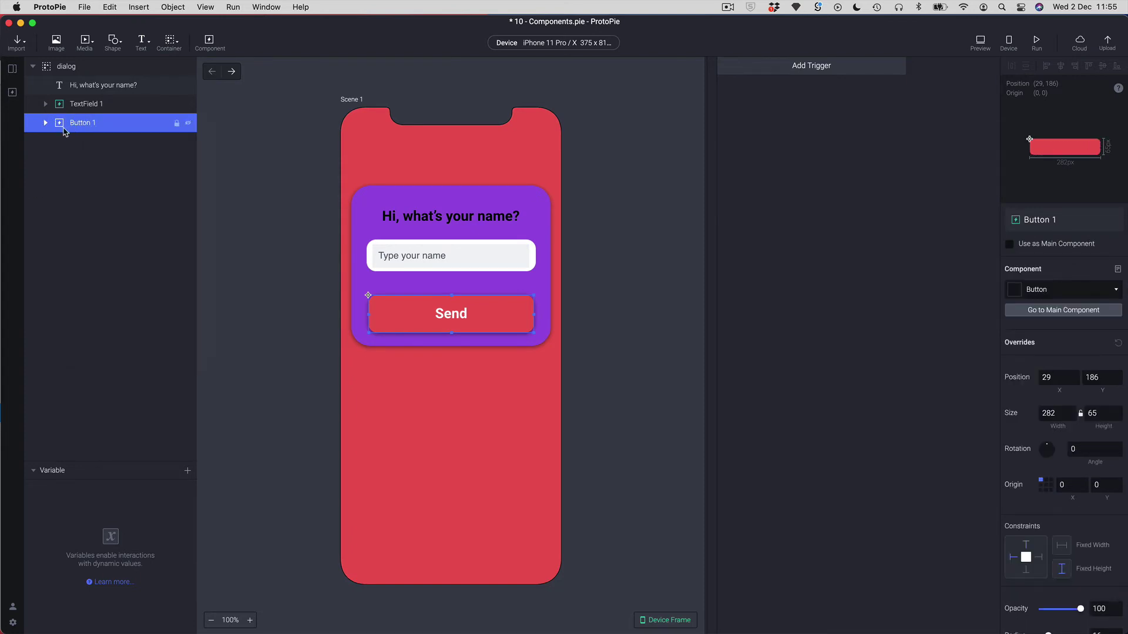
{"action": "left_click", "coordinate": [12, 93]}
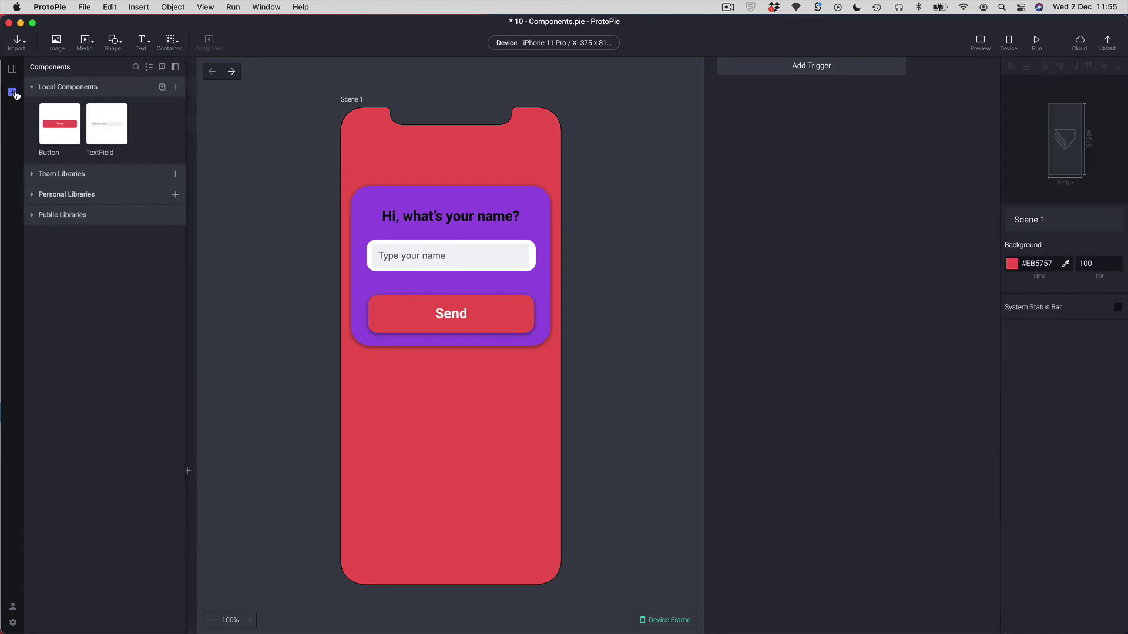
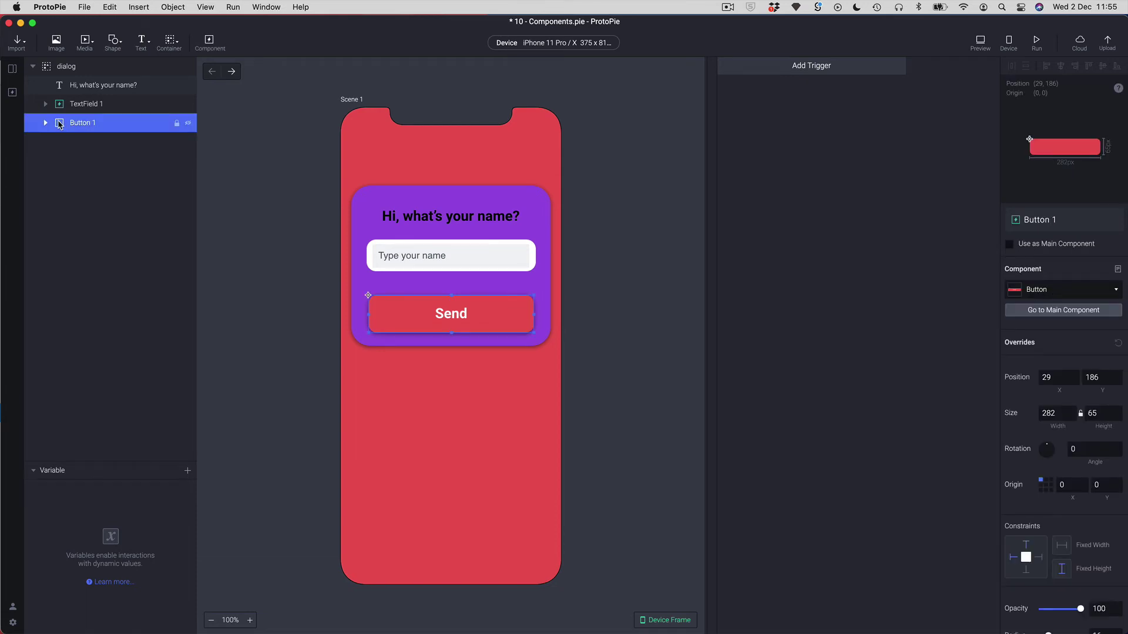
- Place a second instance of the Button component on the scene below the dialog, at about X 47, Y 458
{"action": "left_click", "coordinate": [12, 92]}
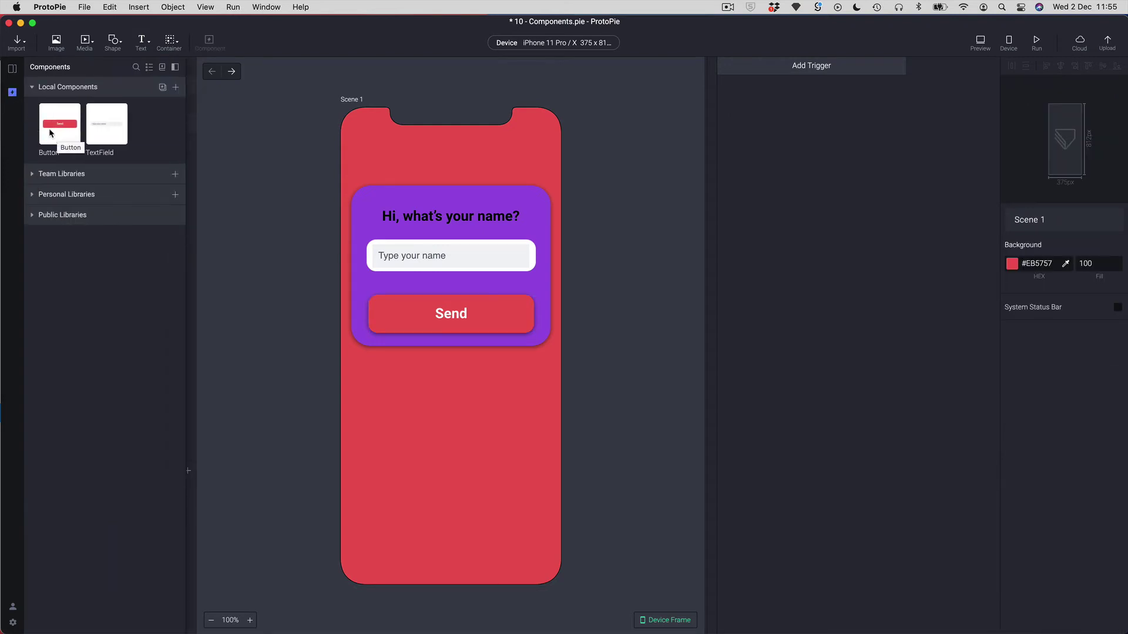
{"action": "left_click_drag", "start_coordinate": [58, 134], "coordinate": [404, 400]}
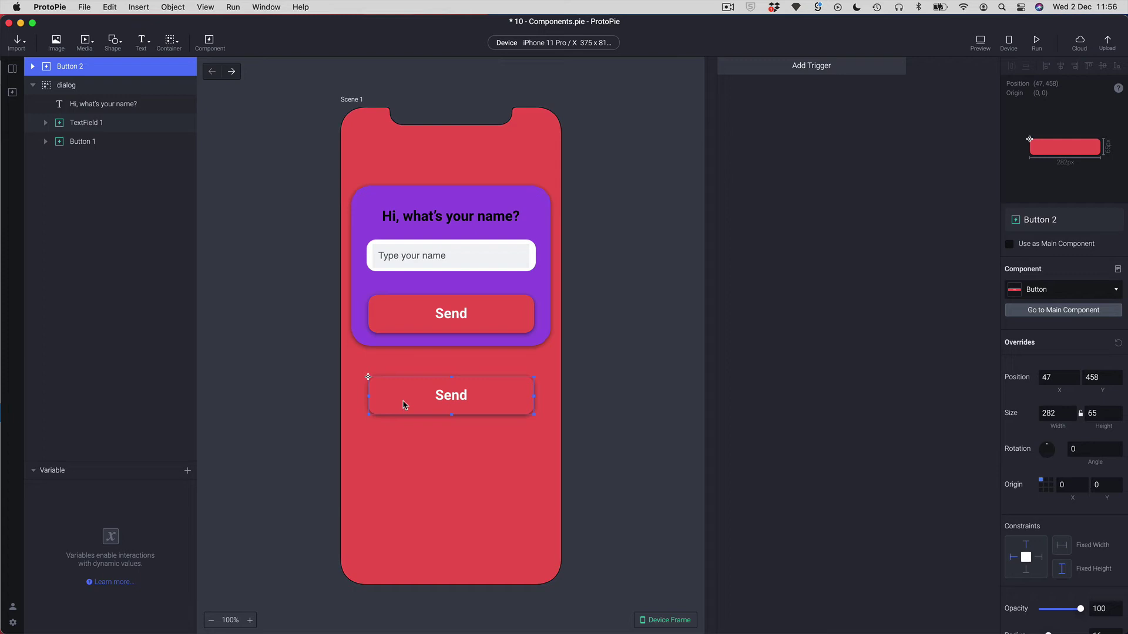
{"action": "left_click", "coordinate": [12, 92]}
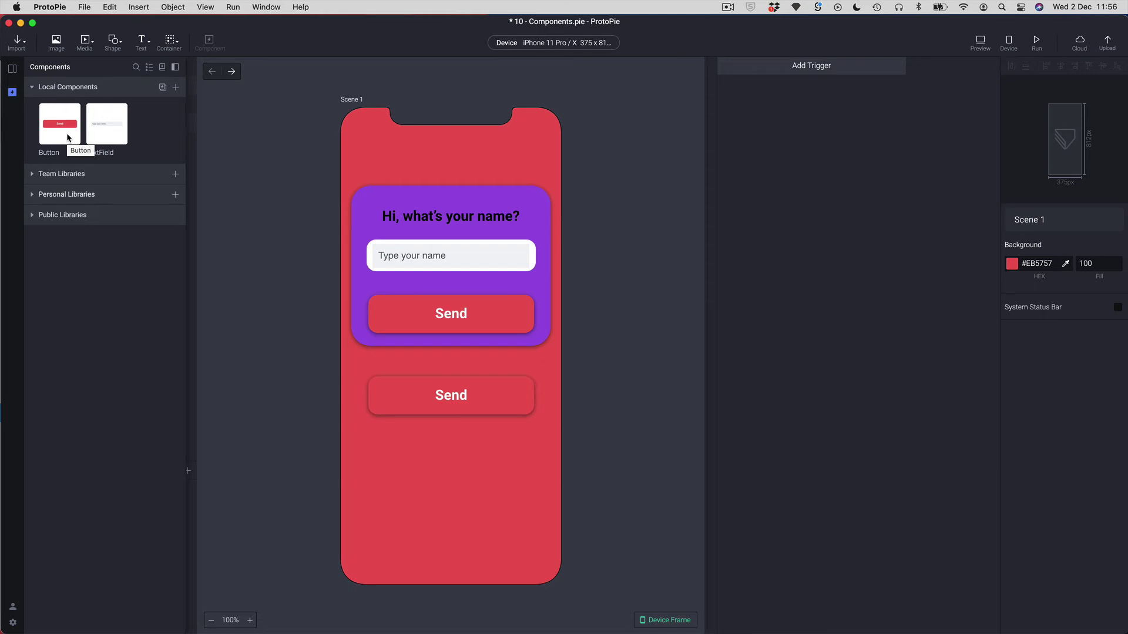
{"action": "left_click_drag", "start_coordinate": [68, 139], "coordinate": [614, 285]}
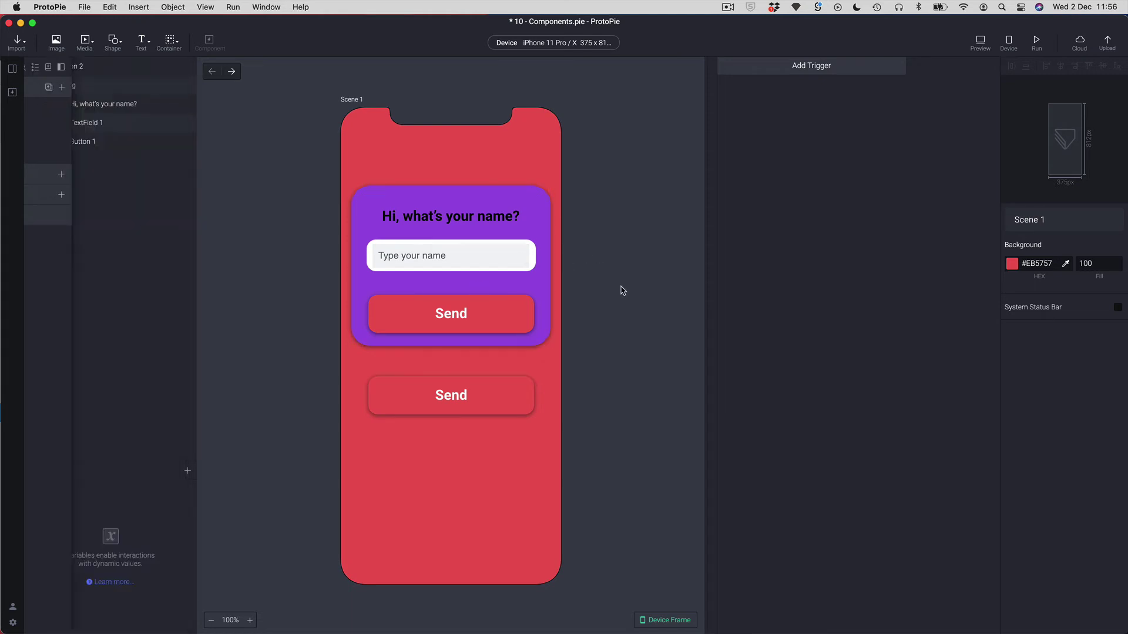
- Override the fill colour of the button instance below the dialog with dark blue #000756
{"action": "left_click", "coordinate": [84, 144]}
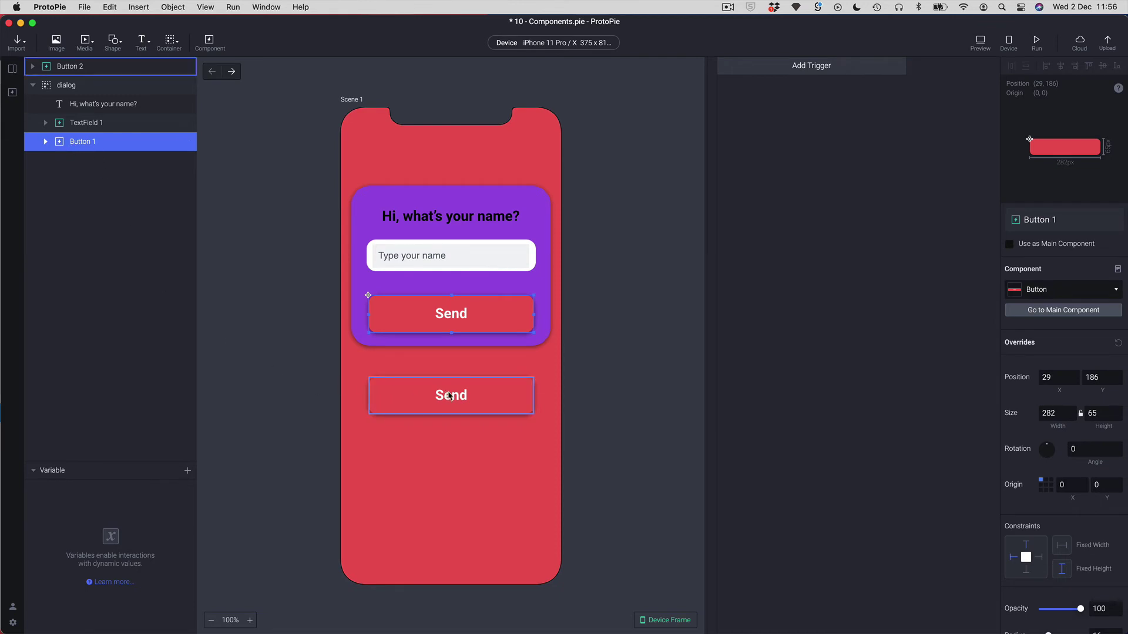
{"action": "left_click", "coordinate": [427, 396]}
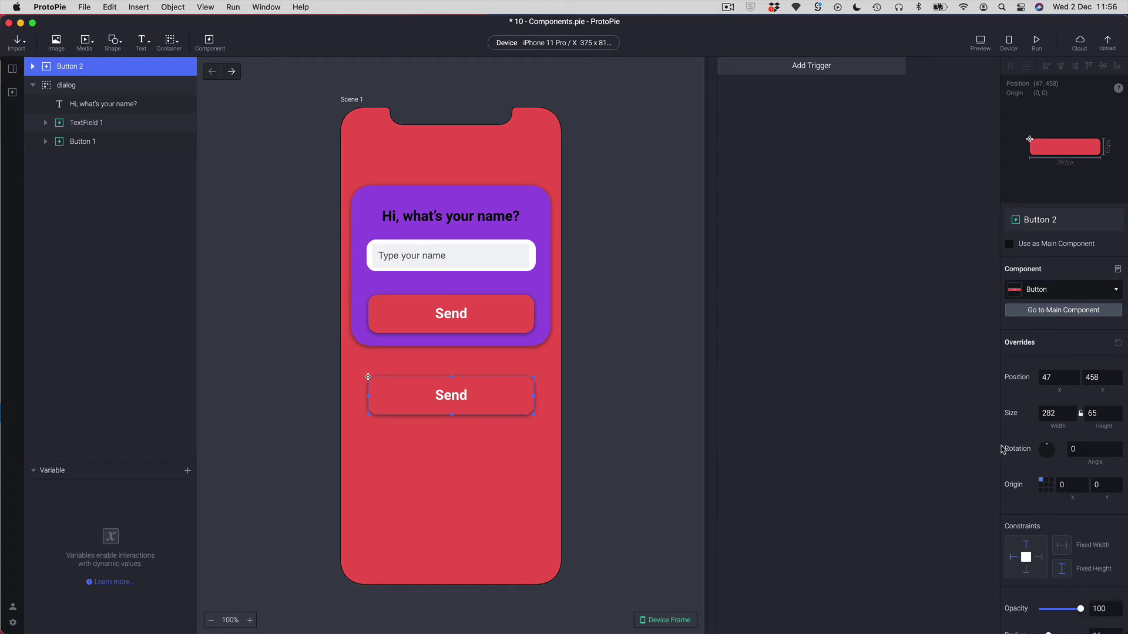
{"action": "scroll", "coordinate": [1007, 448], "scroll_direction": "down", "scroll_amount": 5}
{"action": "scroll", "coordinate": [1006, 448], "scroll_direction": "down", "scroll_amount": 1}
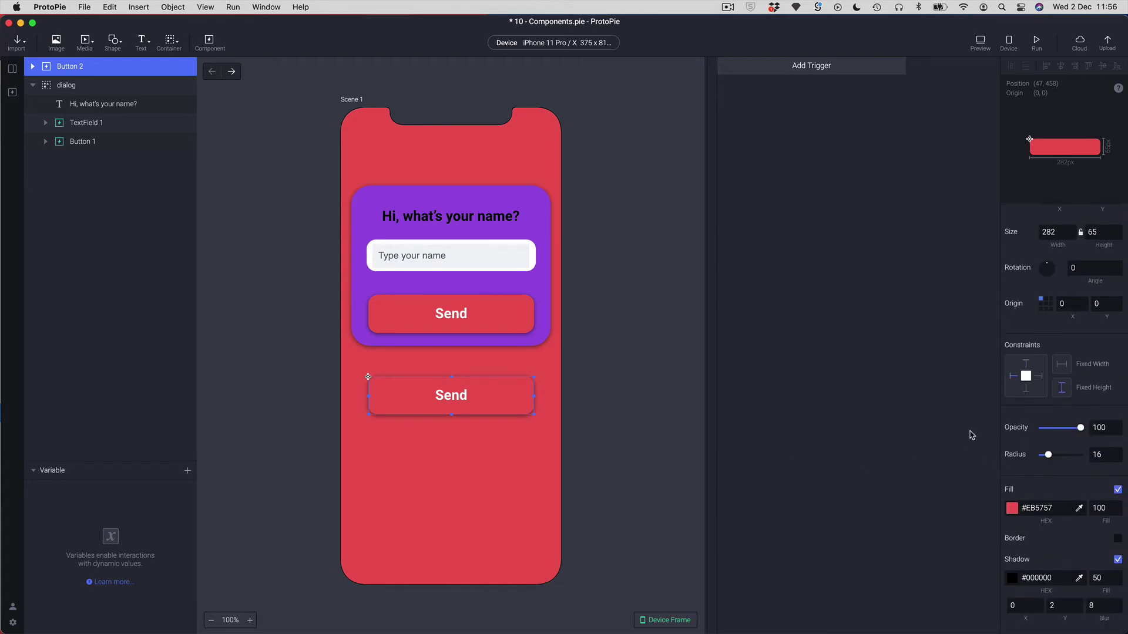
{"action": "left_click", "coordinate": [1012, 509]}
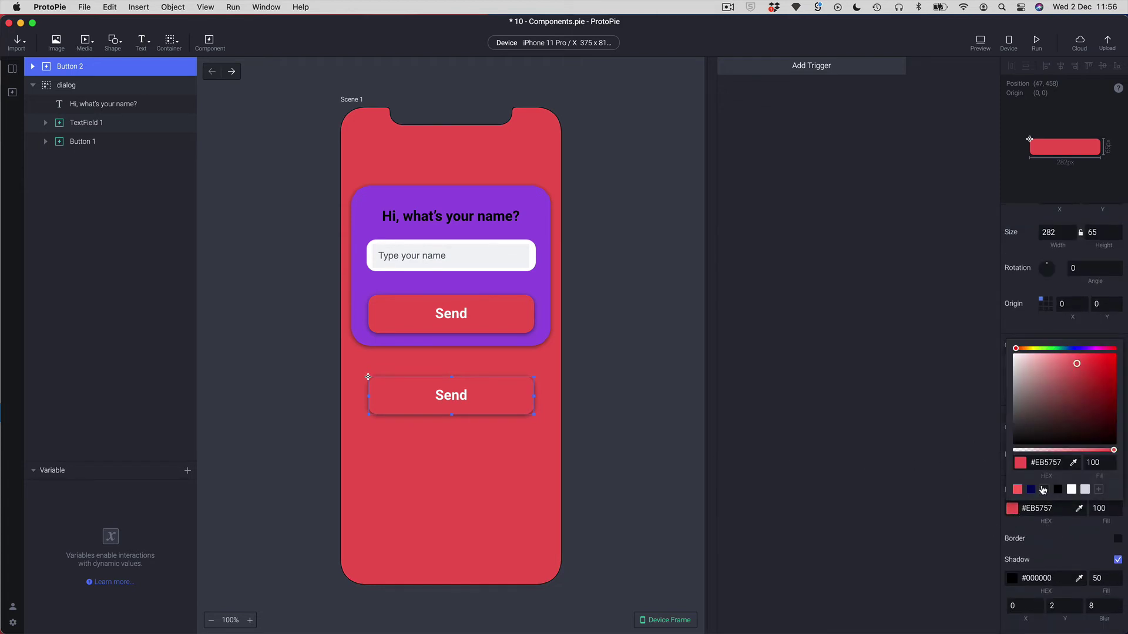
{"action": "left_click", "coordinate": [1031, 489]}
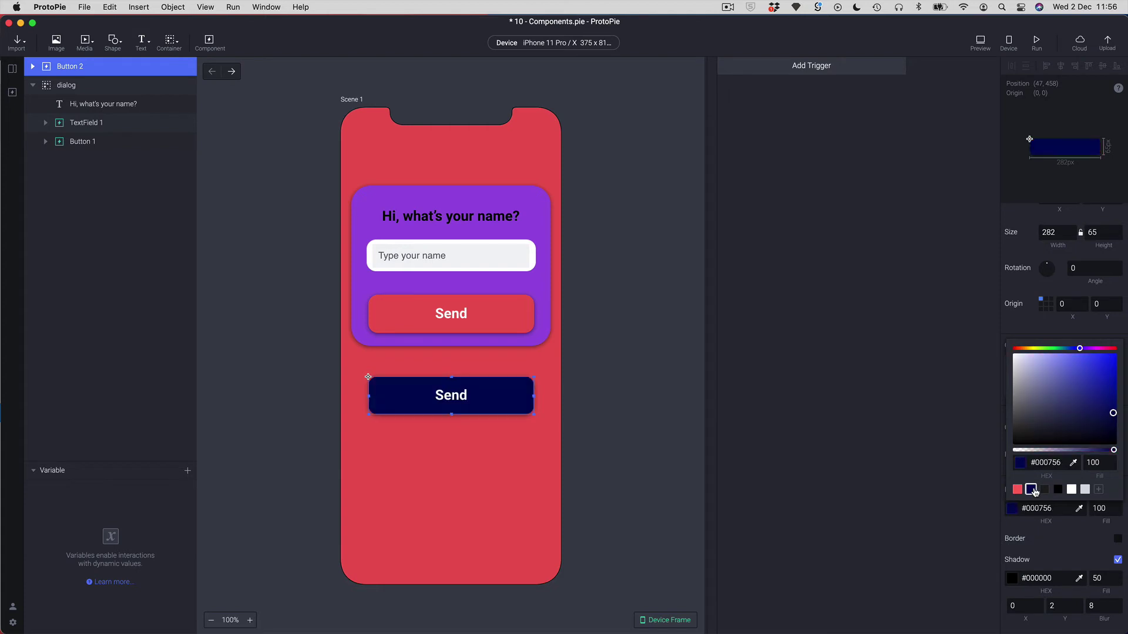
{"action": "left_click", "coordinate": [664, 430]}
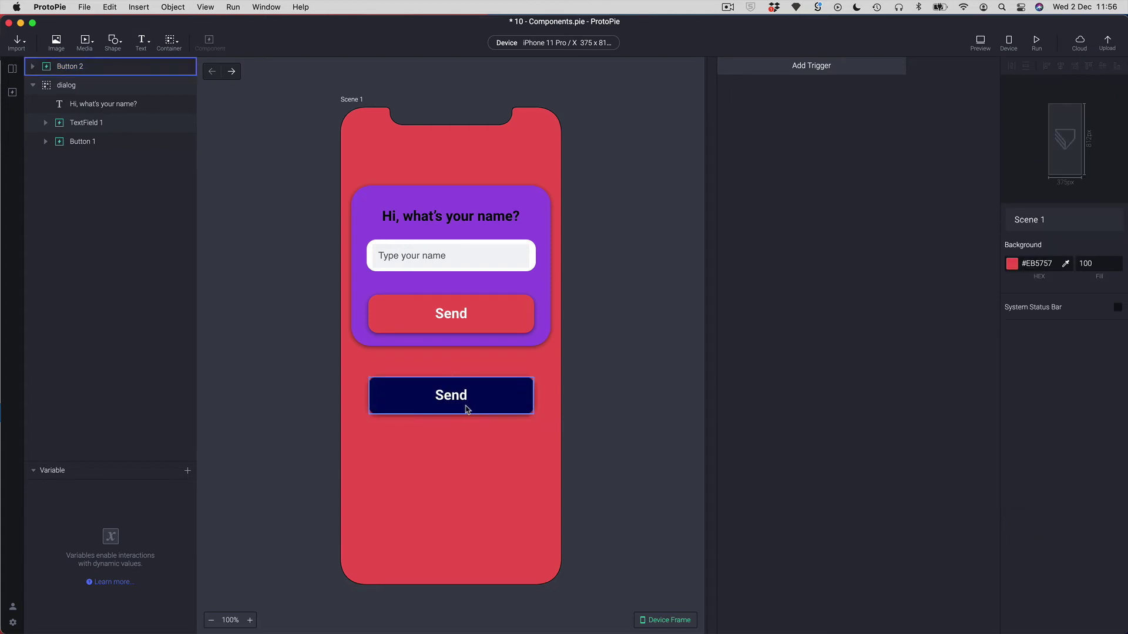
{"action": "left_click", "coordinate": [467, 410]}
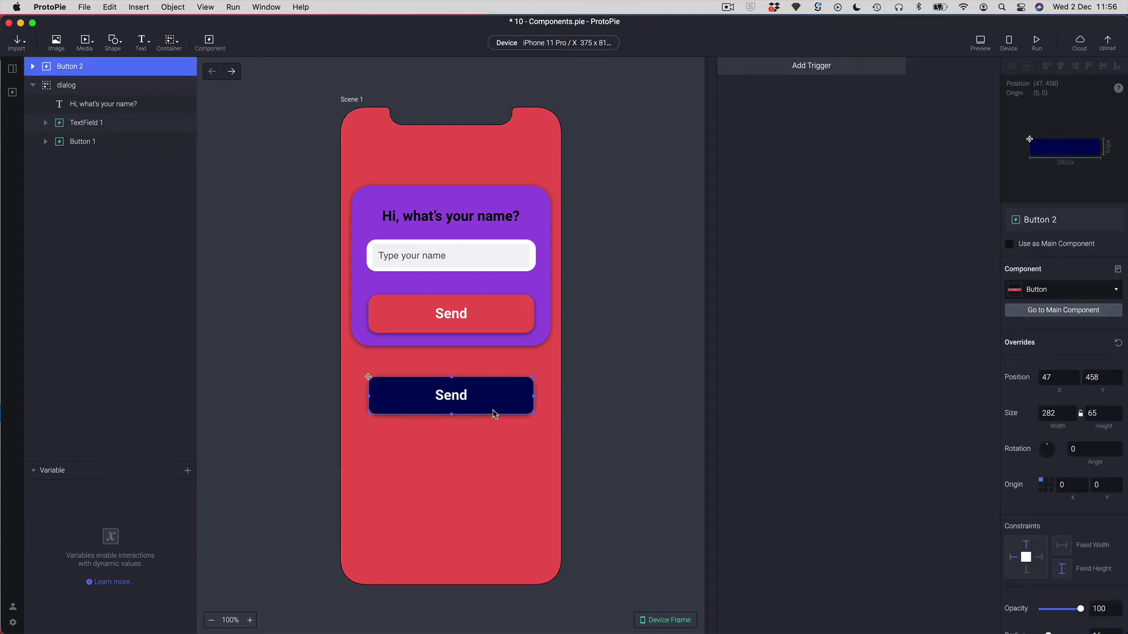
- Left-align the Button Text layer in the main Button component and return to the scene
{"action": "left_click", "coordinate": [13, 92]}
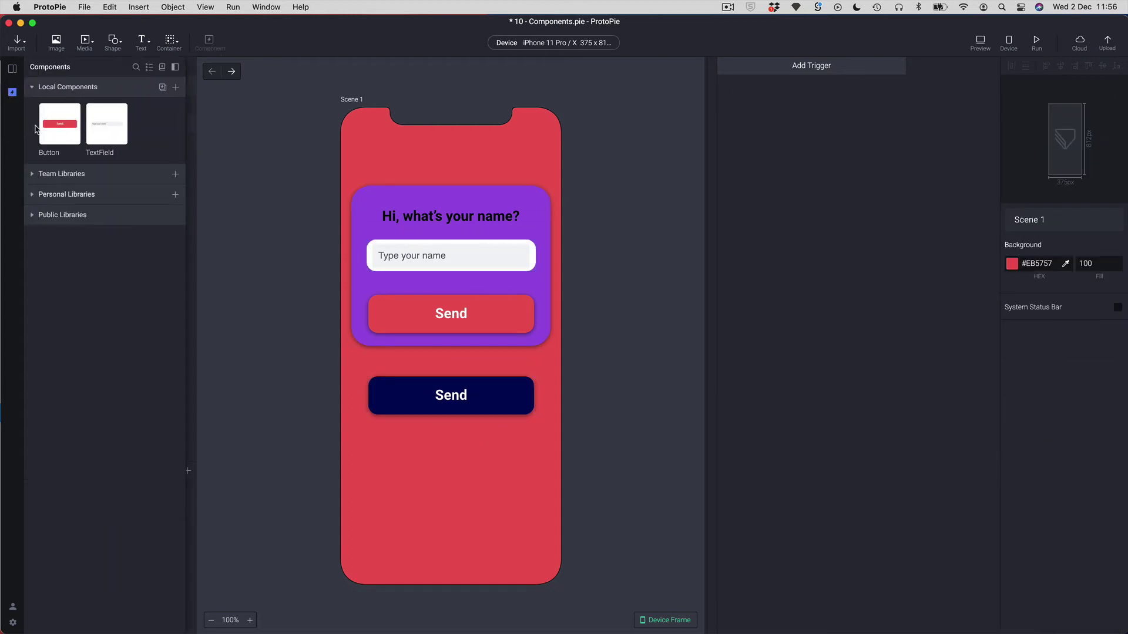
{"action": "left_click", "coordinate": [299, 446]}
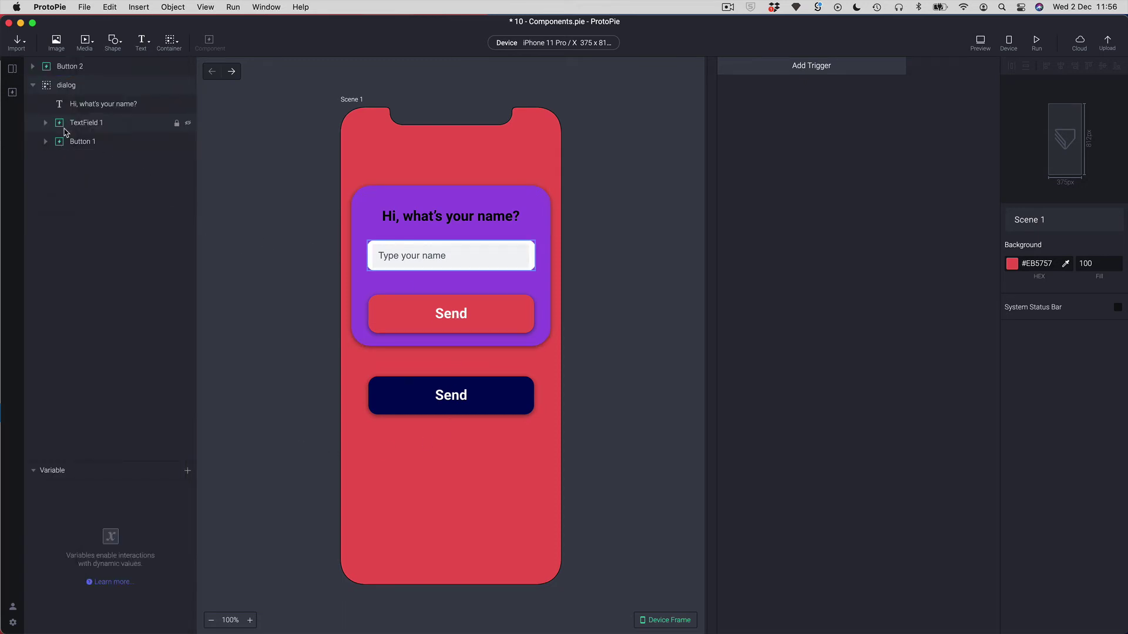
{"action": "left_click", "coordinate": [12, 93]}
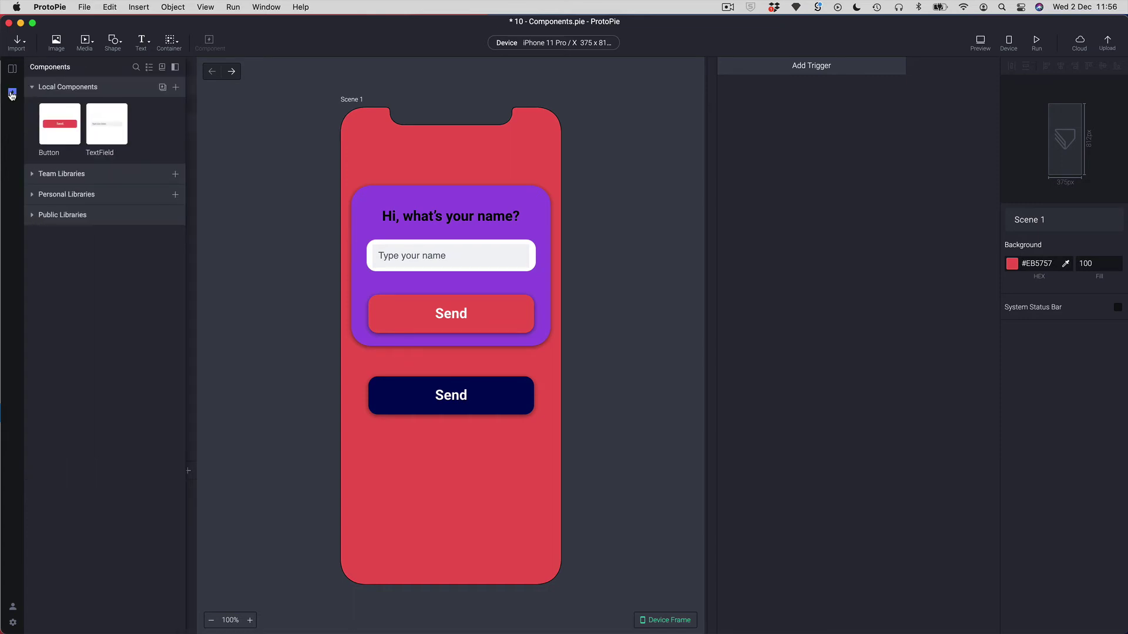
{"action": "double_click", "coordinate": [57, 131]}
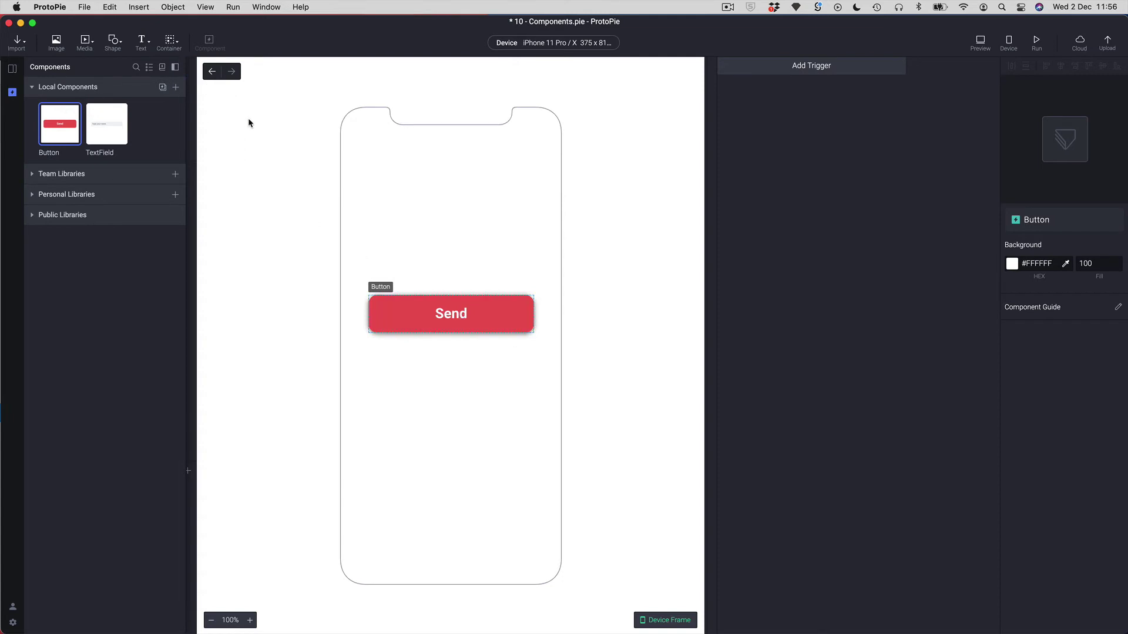
{"action": "left_click", "coordinate": [70, 66]}
{"action": "left_click", "coordinate": [68, 87]}
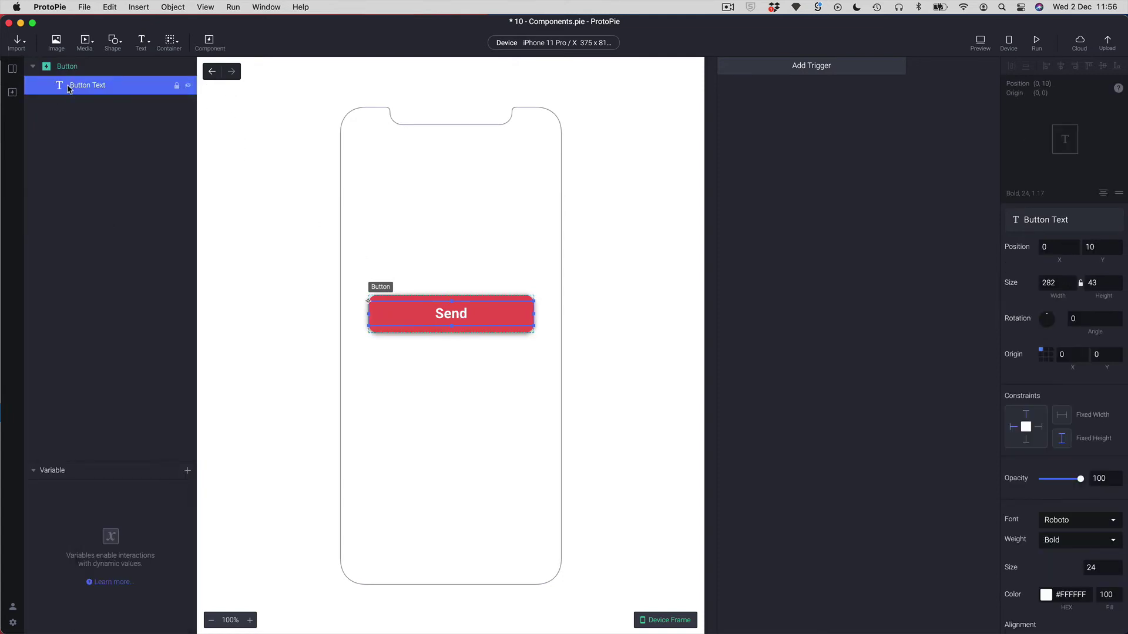
{"action": "scroll", "coordinate": [1036, 544], "scroll_direction": "down", "scroll_amount": 5}
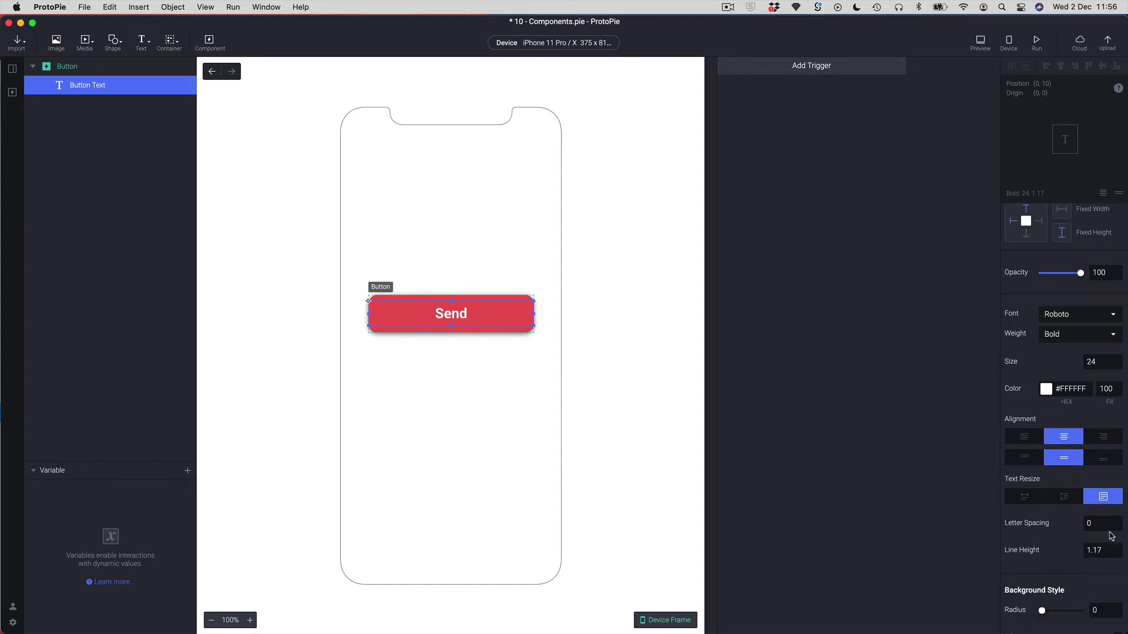
{"action": "left_click", "coordinate": [1024, 440]}
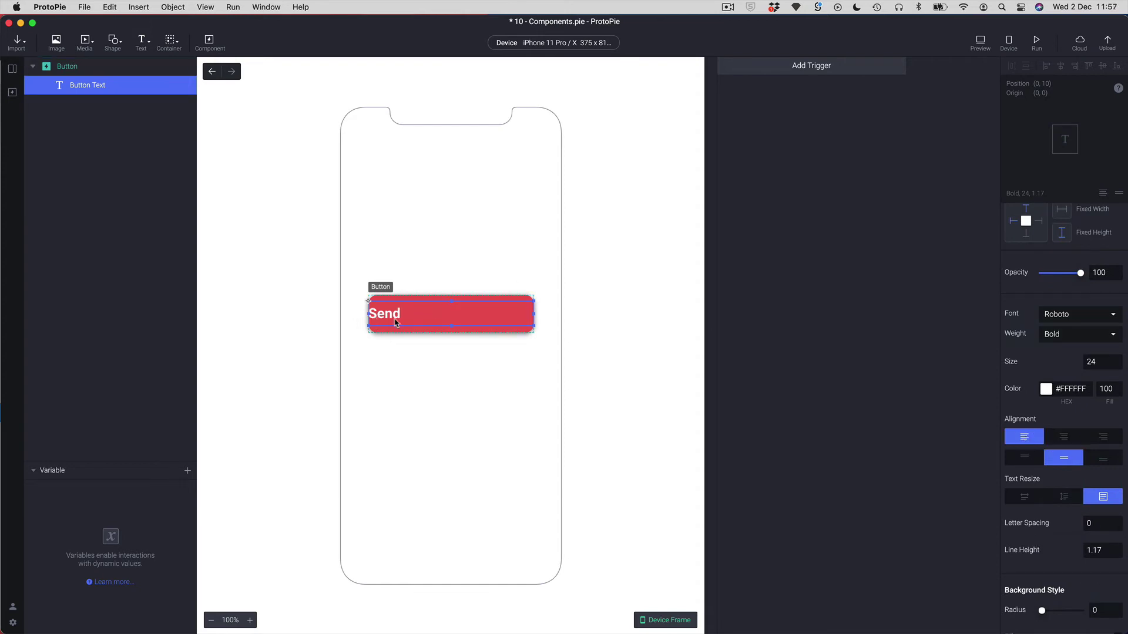
{"action": "left_click", "coordinate": [210, 73]}
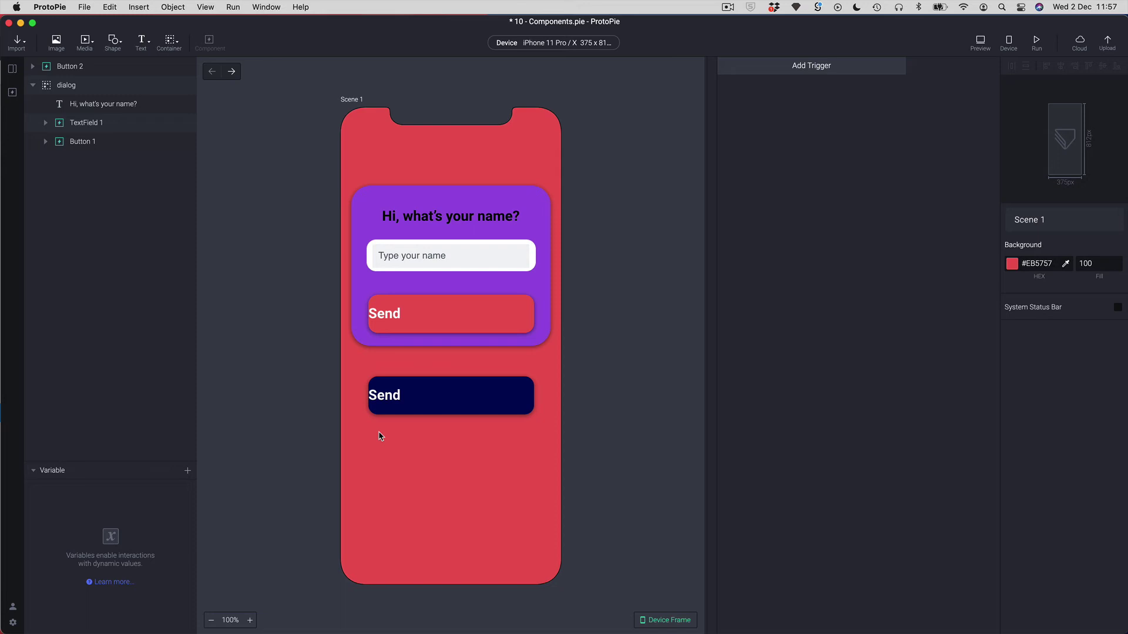
- Set the main Button component's fill to black #000000 and return to the scene
{"action": "left_click", "coordinate": [410, 397]}
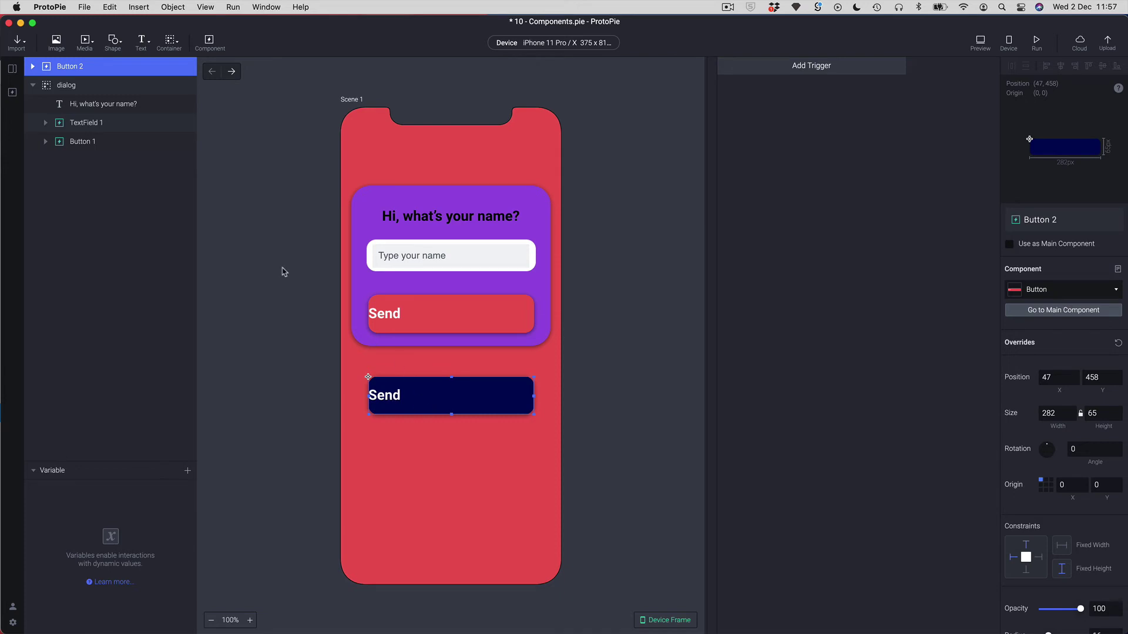
{"action": "left_click", "coordinate": [12, 92]}
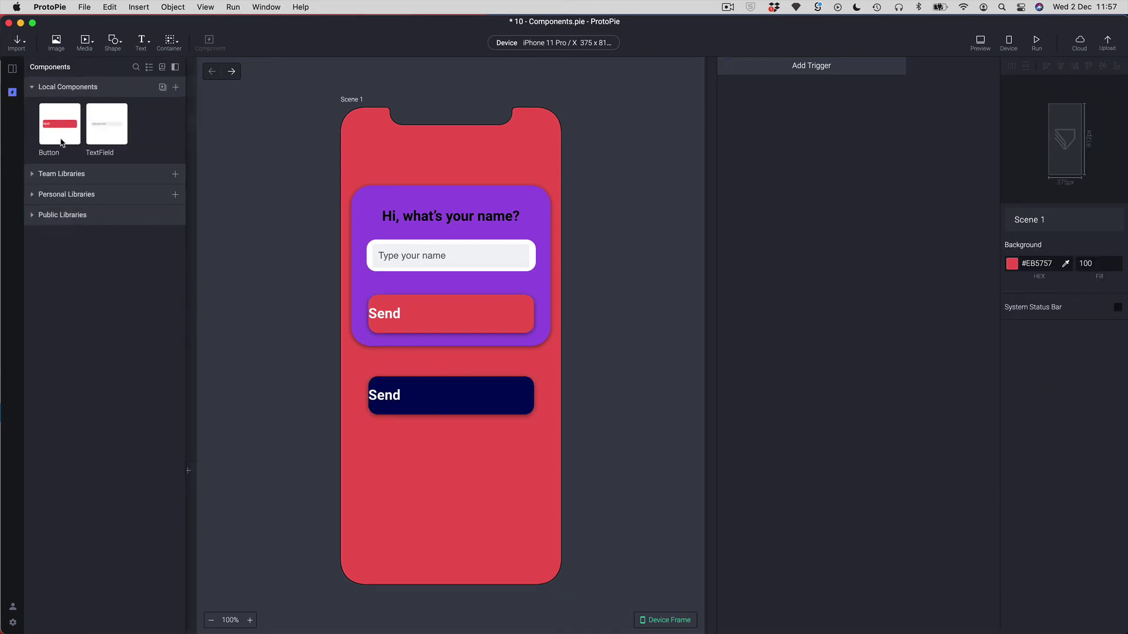
{"action": "double_click", "coordinate": [62, 140]}
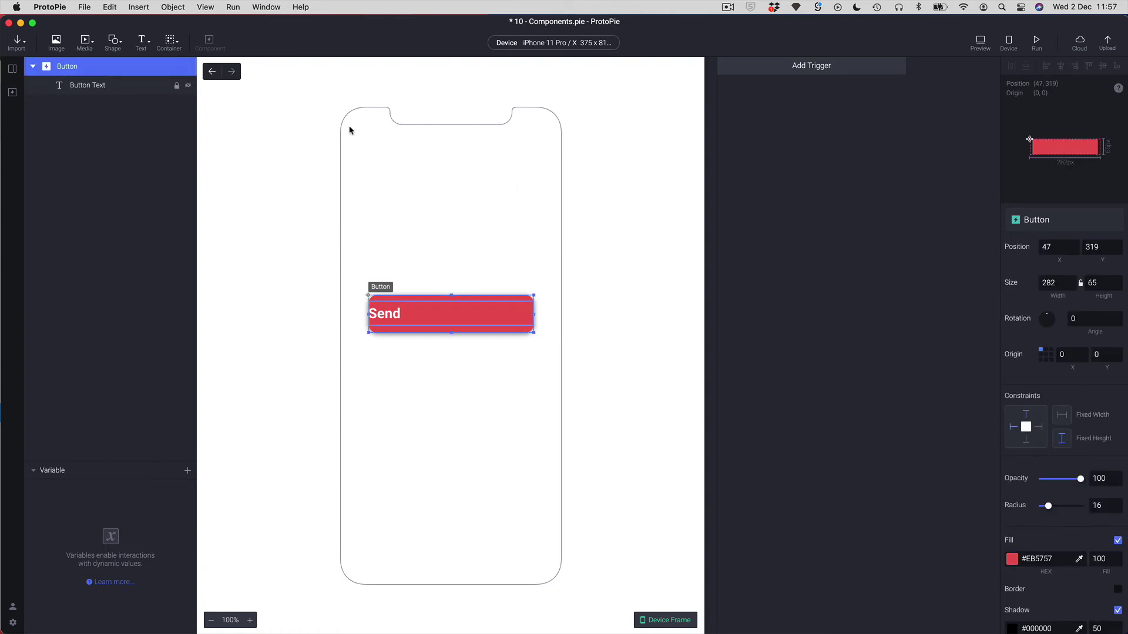
{"action": "left_click", "coordinate": [1012, 560]}
{"action": "left_click", "coordinate": [1058, 540]}
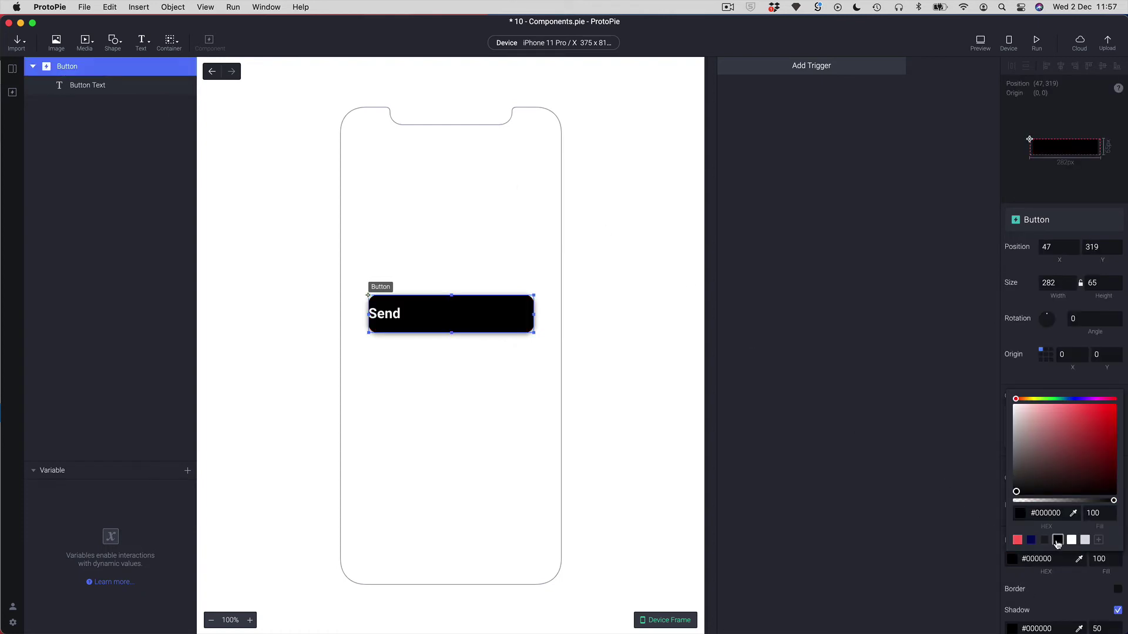
{"action": "left_click", "coordinate": [686, 325]}
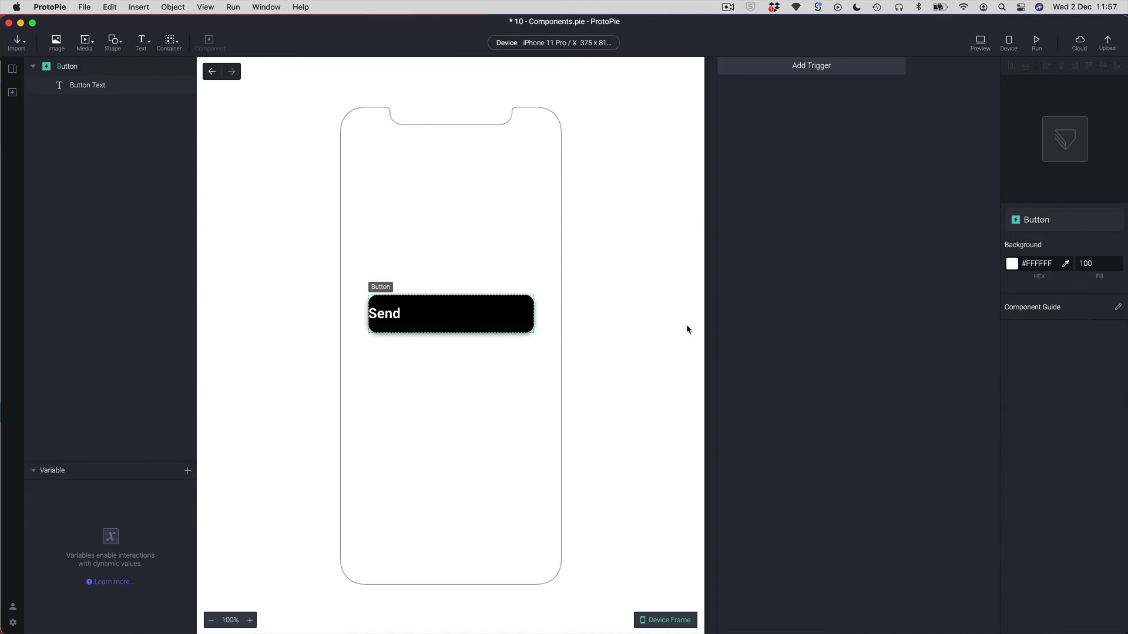
{"action": "left_click", "coordinate": [213, 74]}
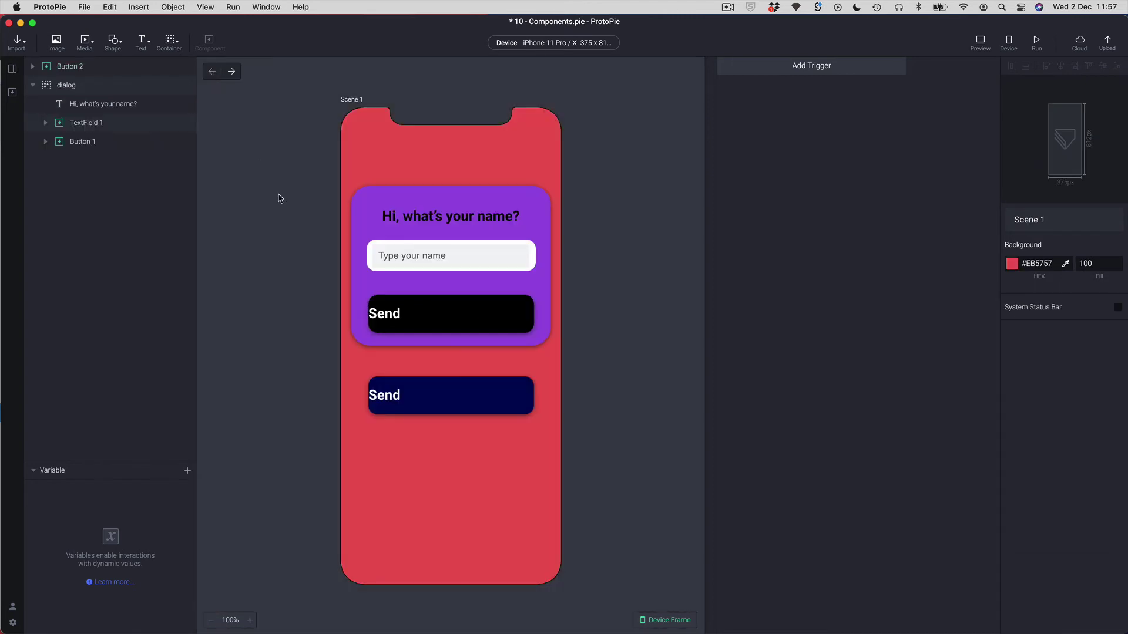
{"action": "left_click", "coordinate": [457, 309]}
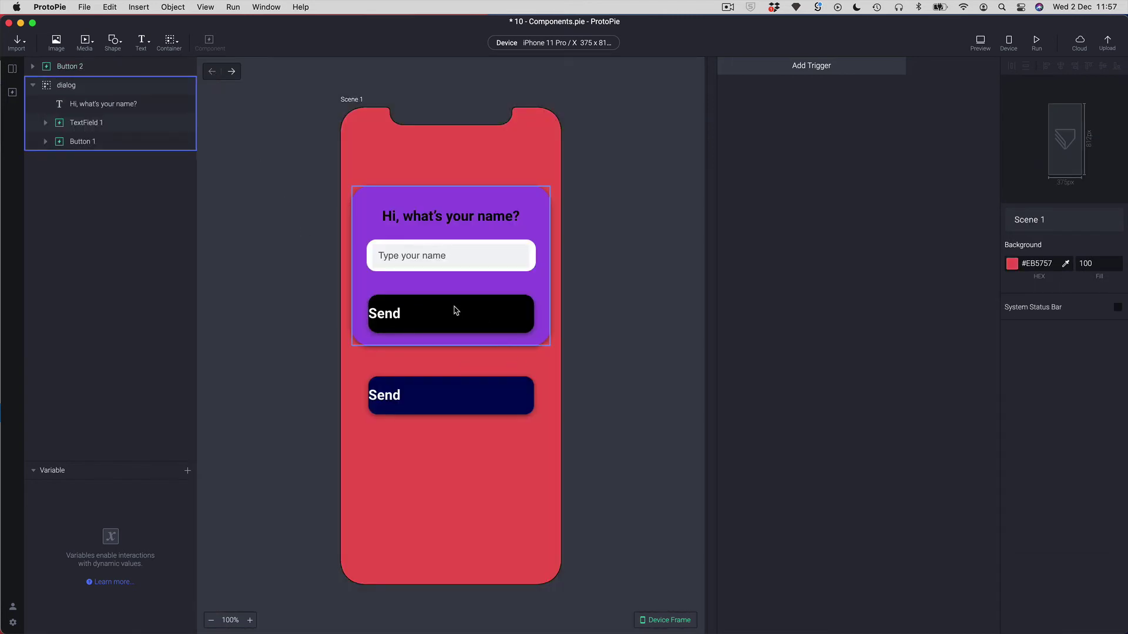
{"action": "left_click", "coordinate": [432, 356]}
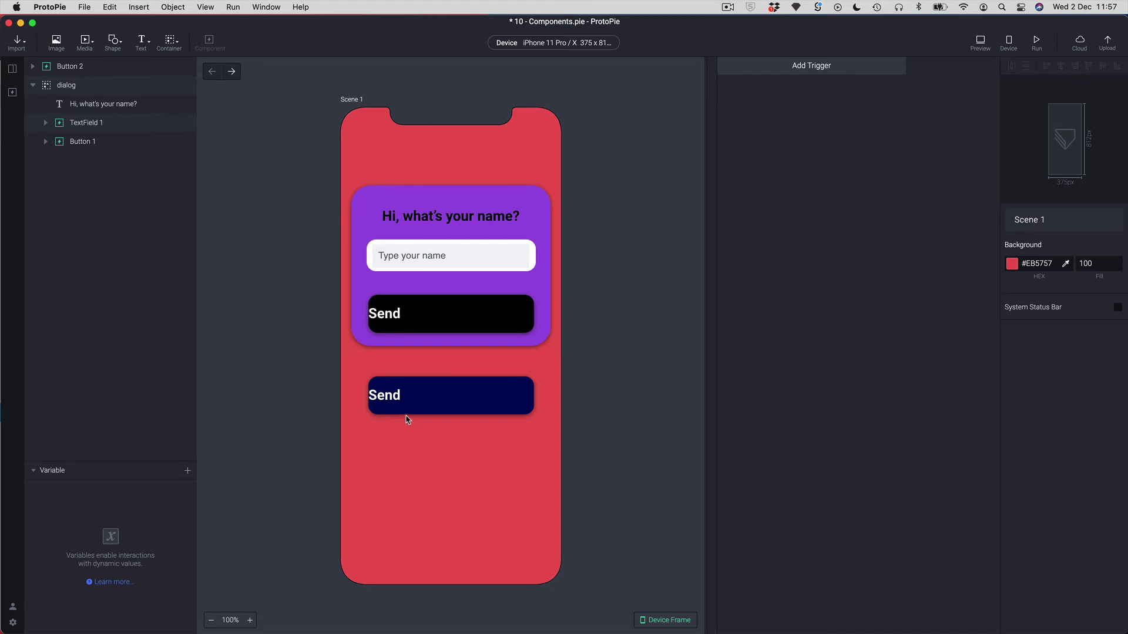
{"action": "left_click", "coordinate": [461, 403]}
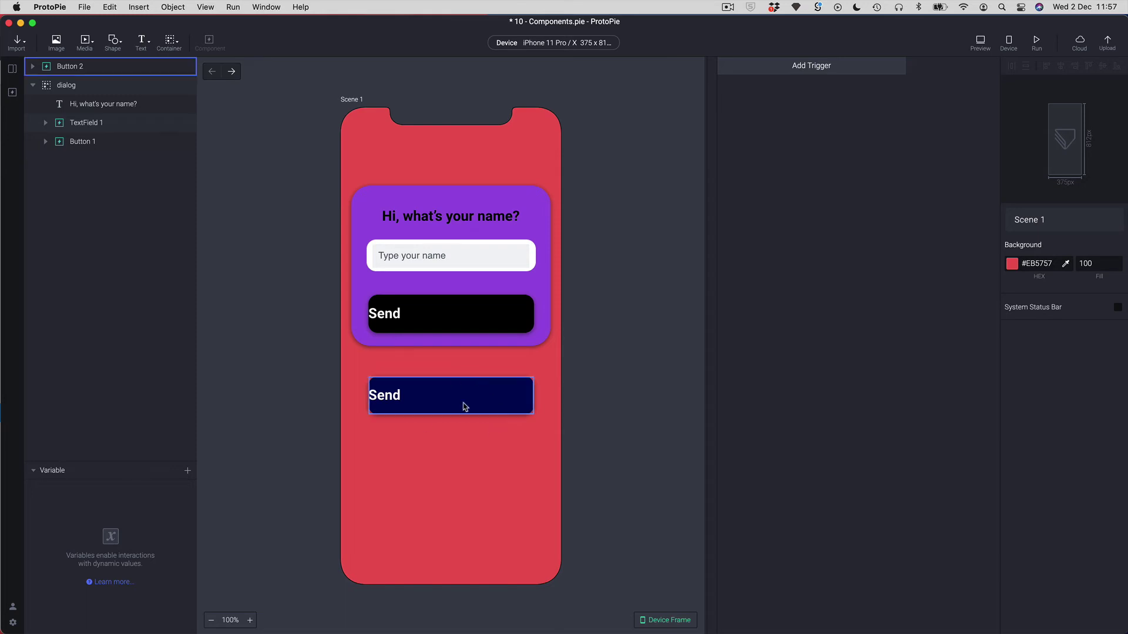
- Reset the overrides of the button instance below the dialog
{"action": "right_click", "coordinate": [433, 395]}
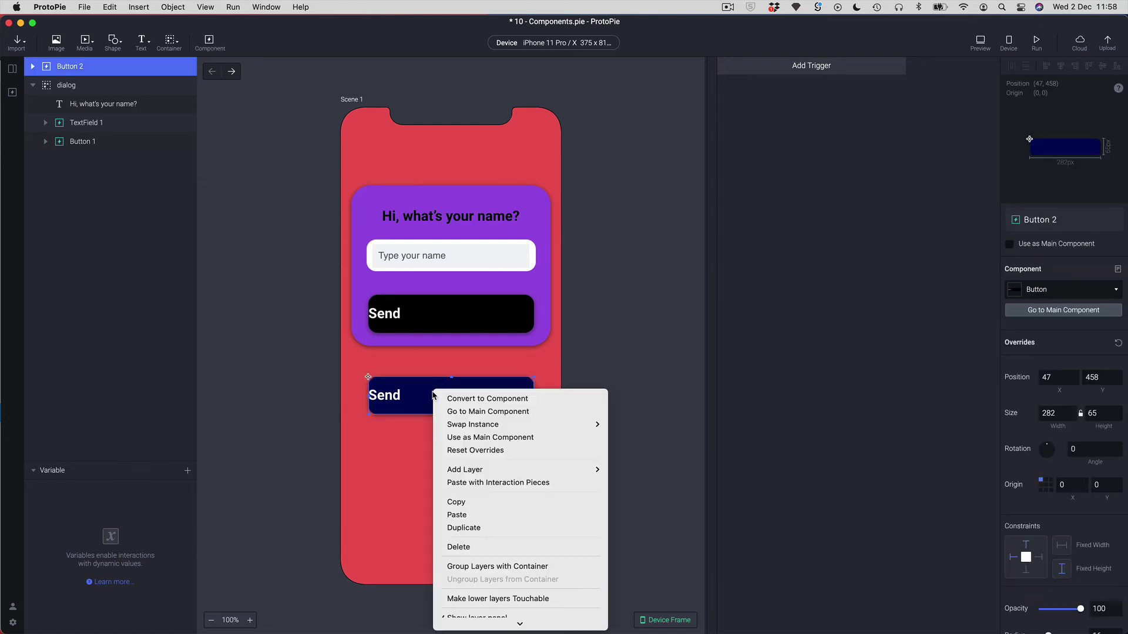
{"action": "left_click", "coordinate": [471, 456]}
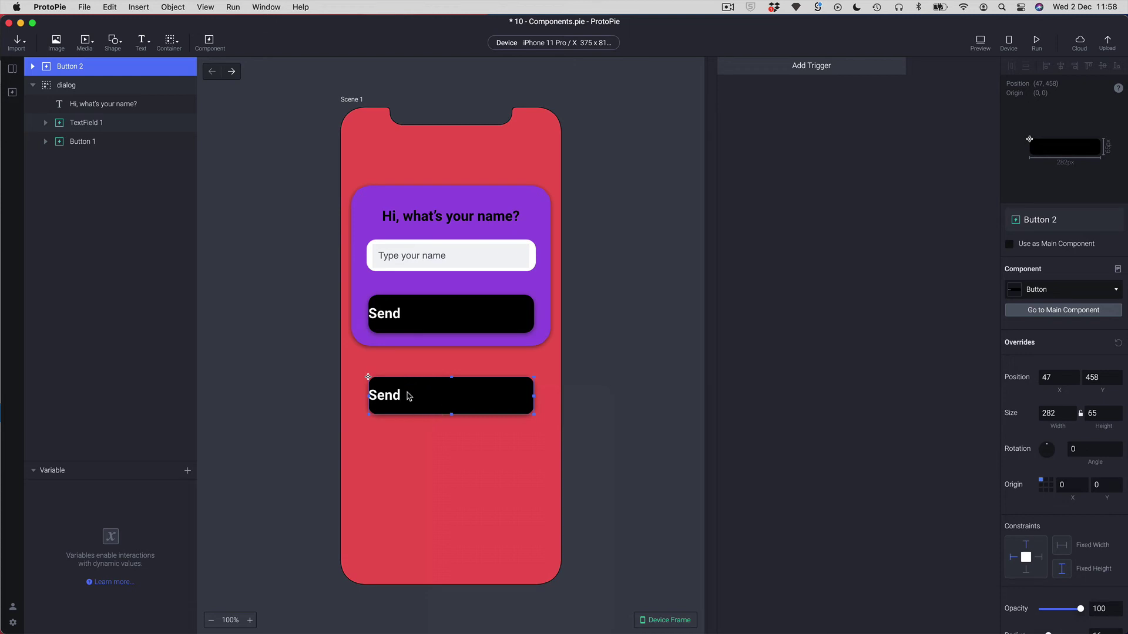
- Open the main Button component and center-align its Button Text layer horizontally
{"action": "left_click", "coordinate": [12, 92]}
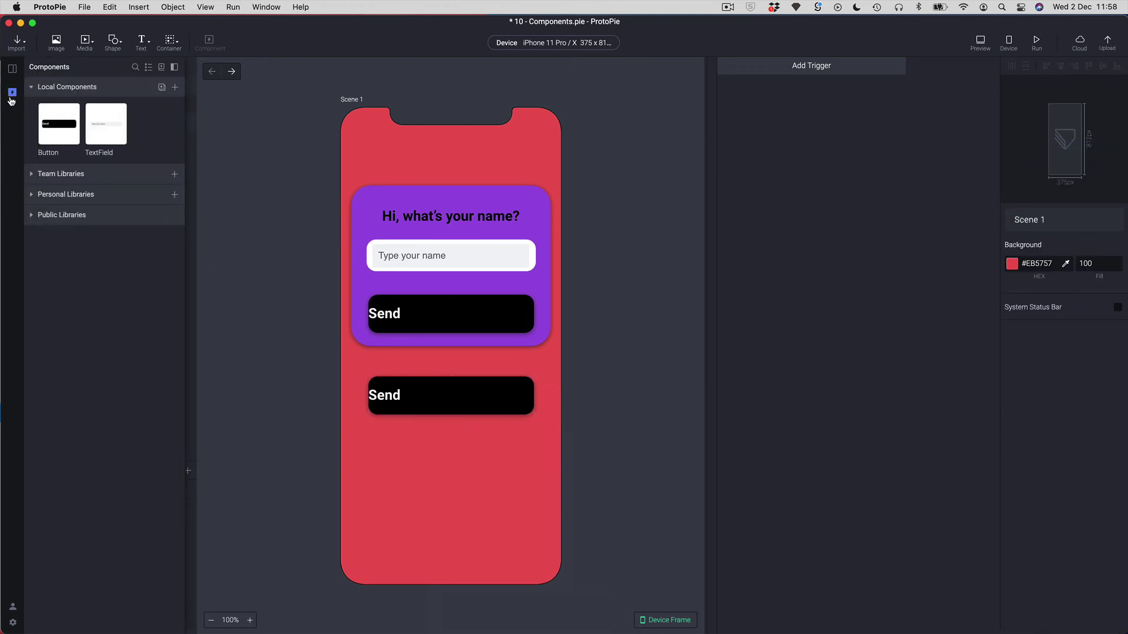
{"action": "left_click", "coordinate": [60, 143]}
{"action": "double_click", "coordinate": [60, 142]}
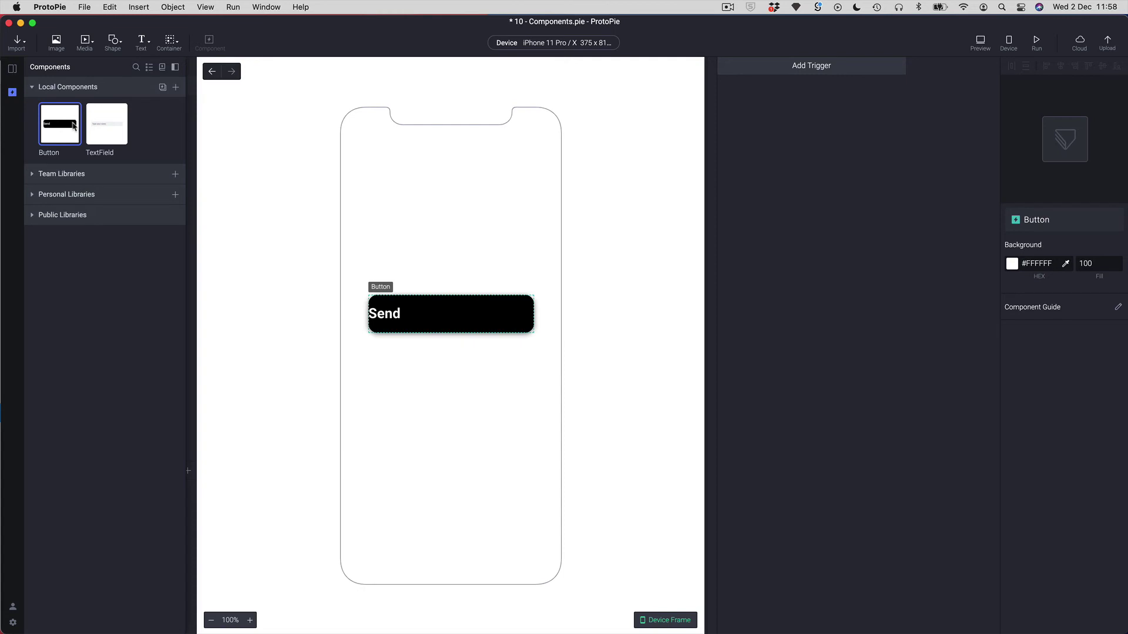
{"action": "left_click", "coordinate": [83, 87]}
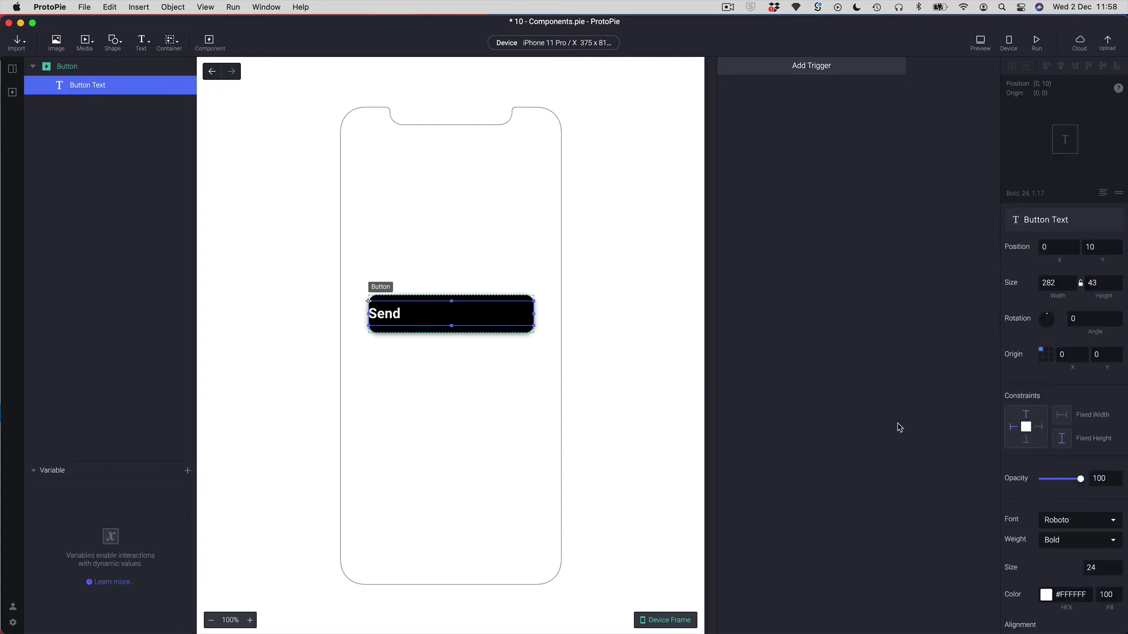
{"action": "scroll", "coordinate": [1059, 533], "scroll_direction": "down", "scroll_amount": 5}
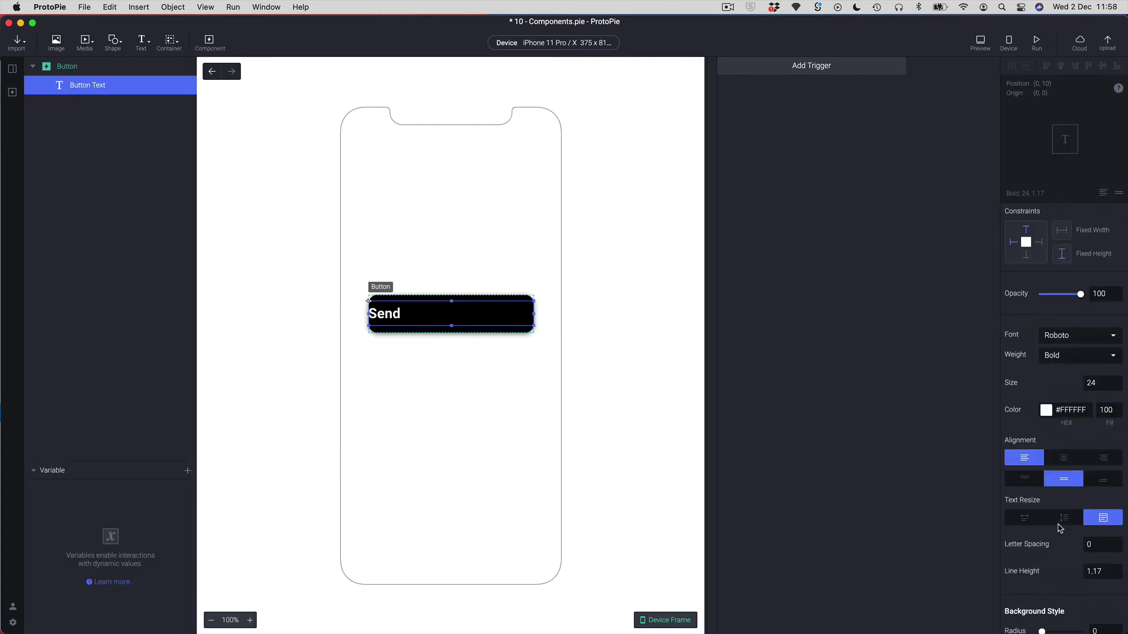
{"action": "left_click", "coordinate": [1069, 458]}
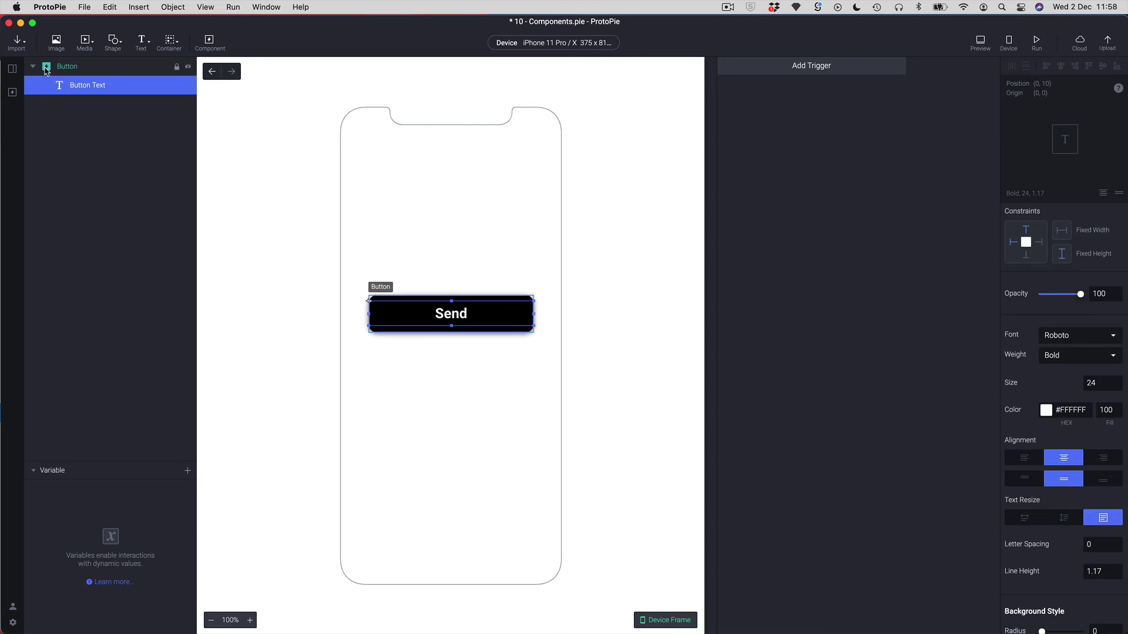
- Set the main Button component's fill to coral red #FF6661 and return to the scene
{"action": "left_click", "coordinate": [46, 71]}
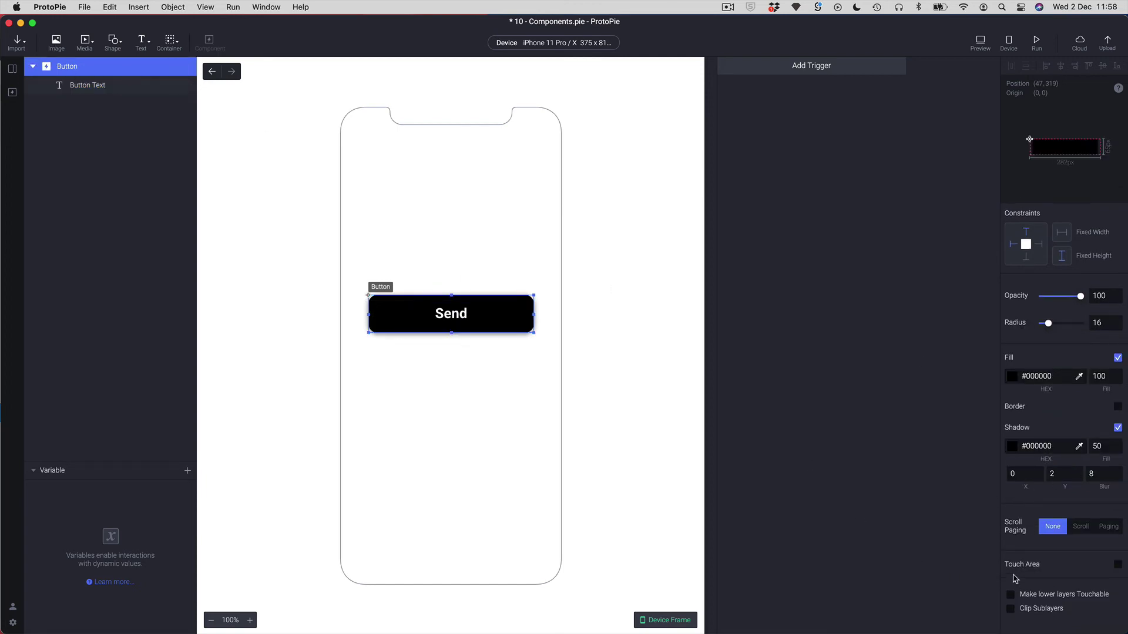
{"action": "left_click", "coordinate": [1012, 377]}
{"action": "left_click", "coordinate": [1017, 535]}
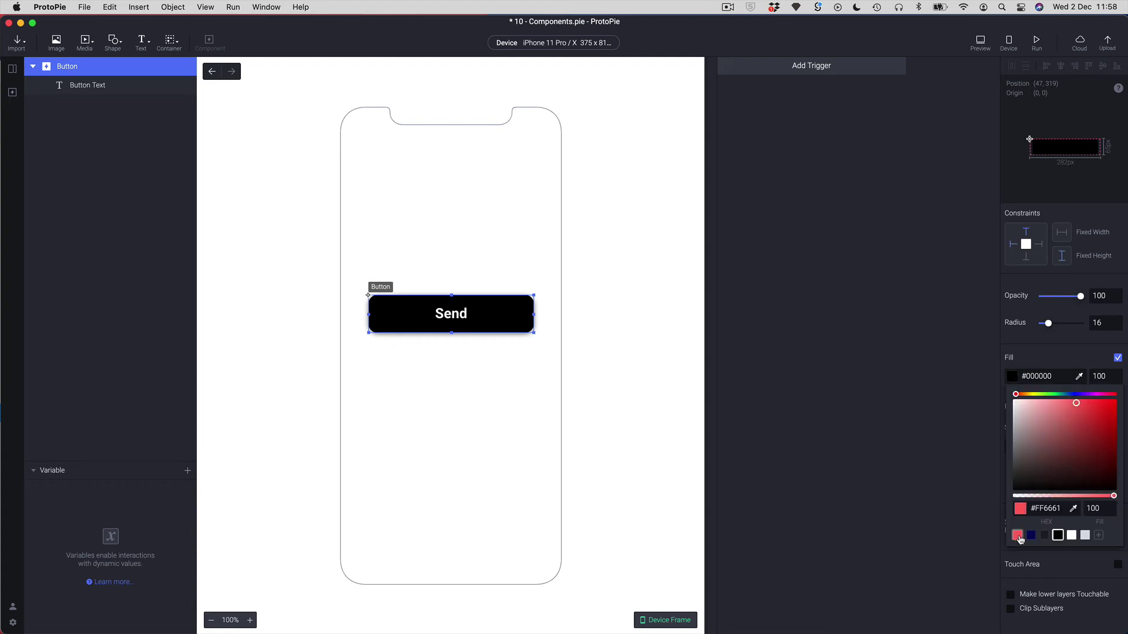
{"action": "left_click", "coordinate": [213, 75]}
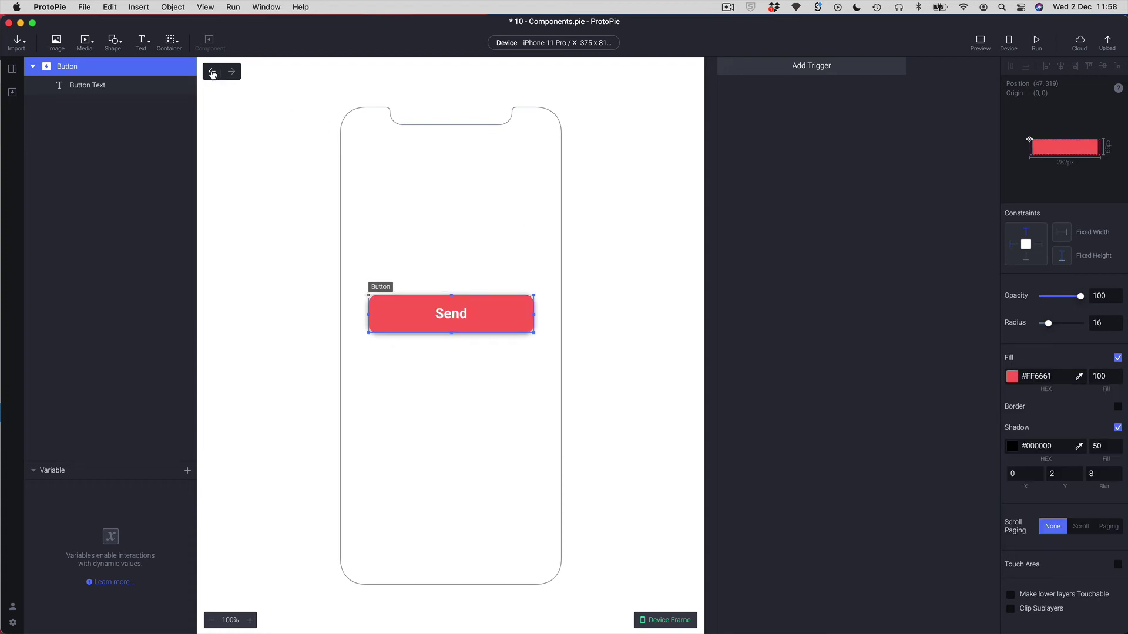
{"action": "left_click", "coordinate": [213, 72]}
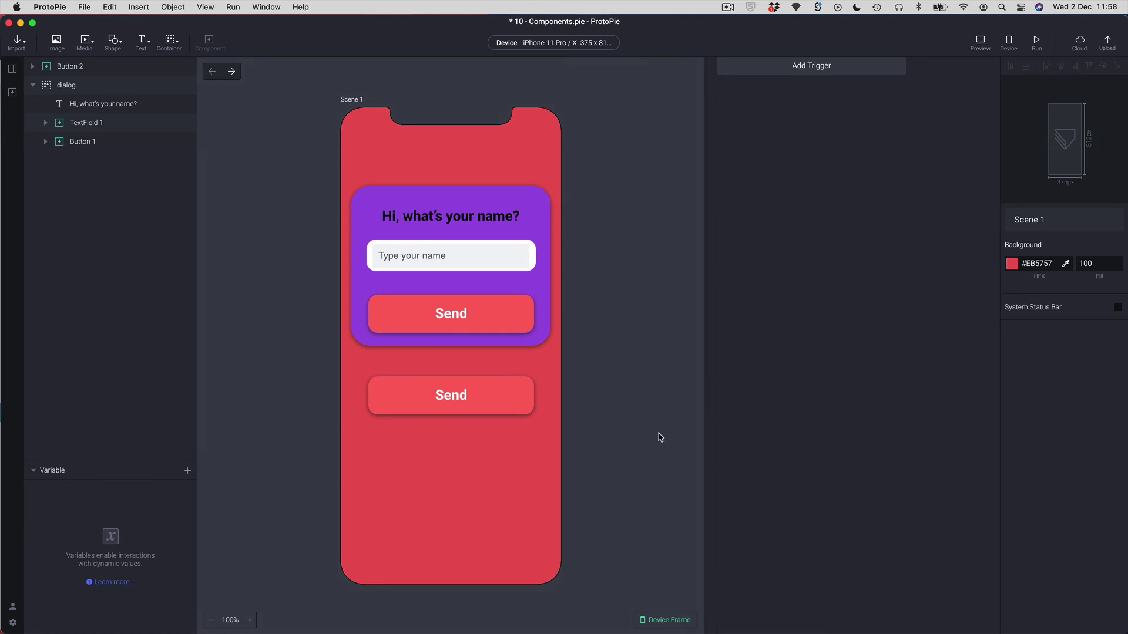
- Review the override properties of the button instance below the dialog and delete that instance
{"action": "left_click", "coordinate": [486, 395]}
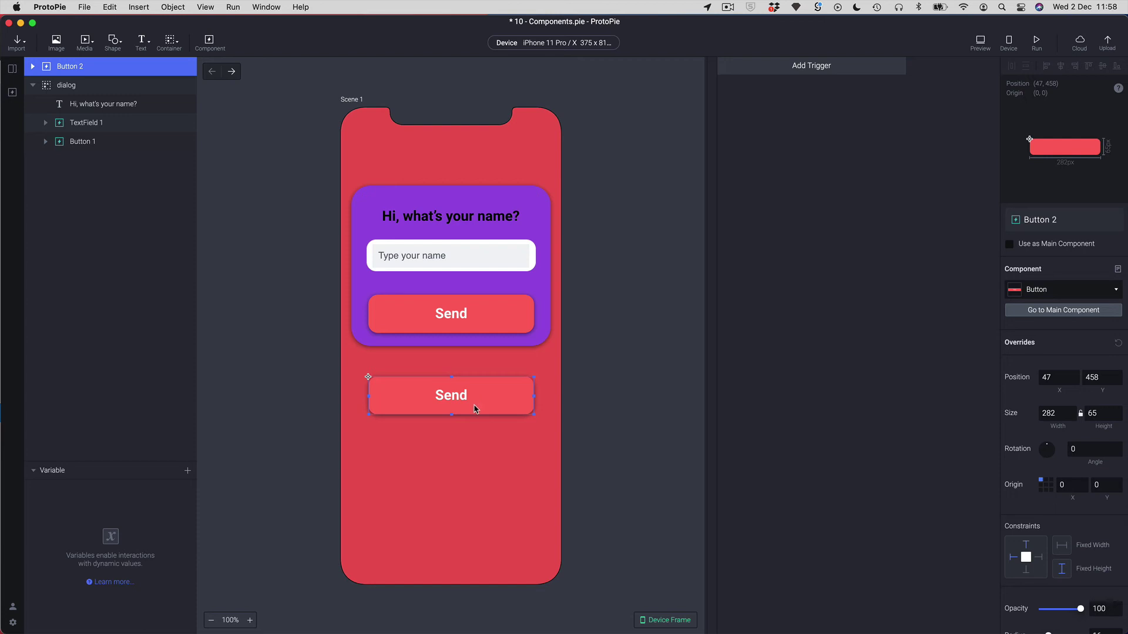
{"action": "scroll", "coordinate": [1073, 500], "scroll_direction": "down", "scroll_amount": 1}
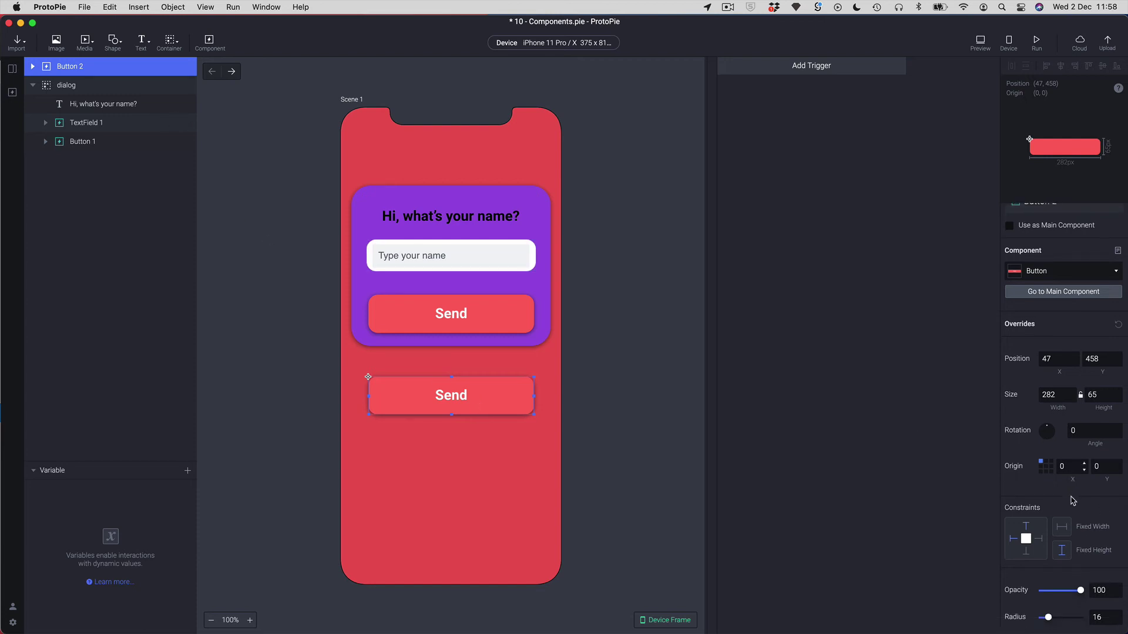
{"action": "left_click", "coordinate": [1062, 394]}
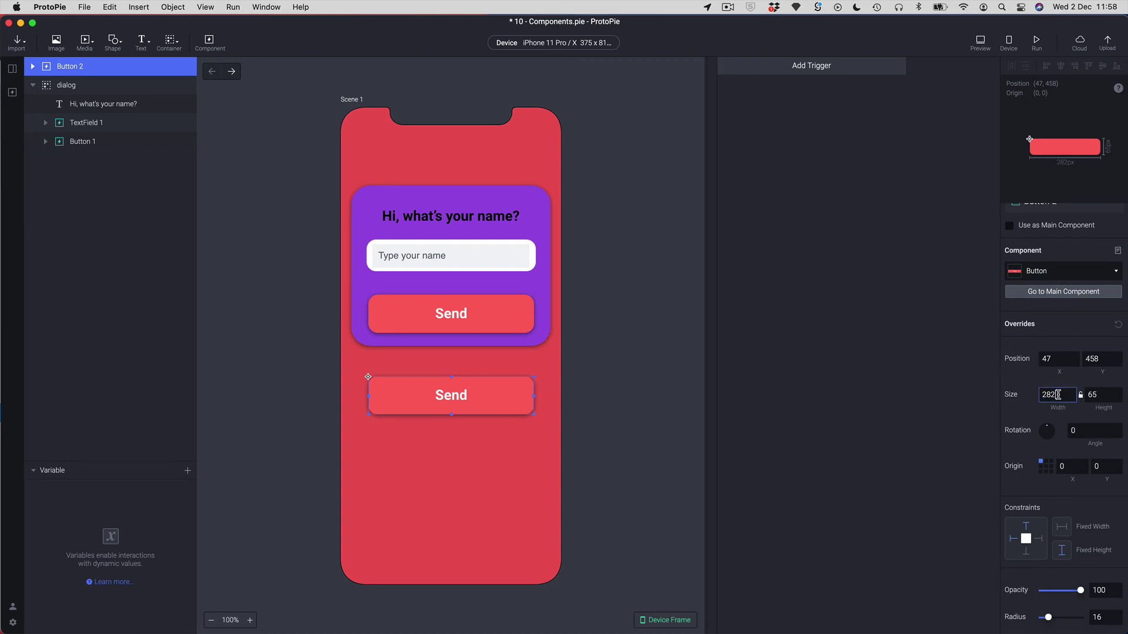
{"action": "left_click", "coordinate": [871, 445]}
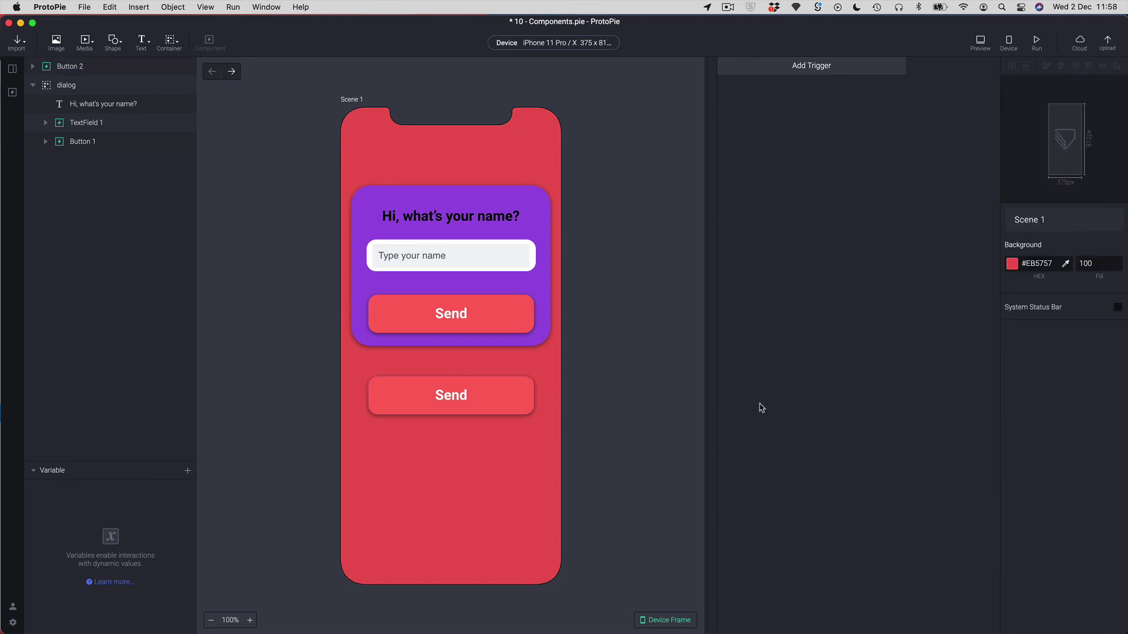
{"action": "left_click", "coordinate": [414, 405]}
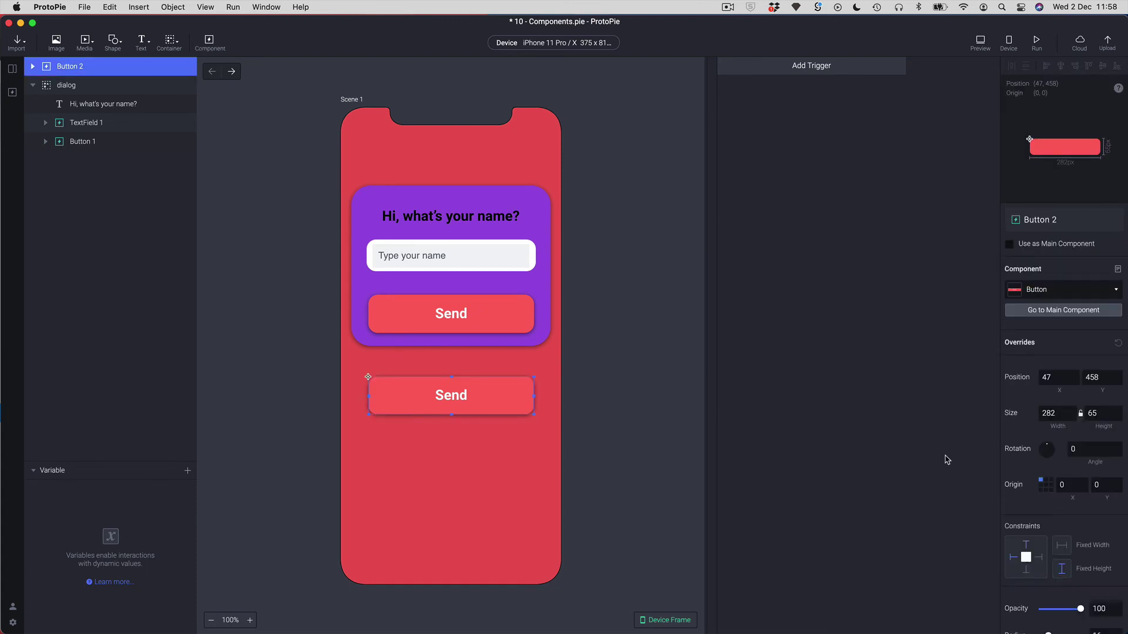
{"action": "scroll", "coordinate": [1068, 422], "scroll_direction": "down", "scroll_amount": 2}
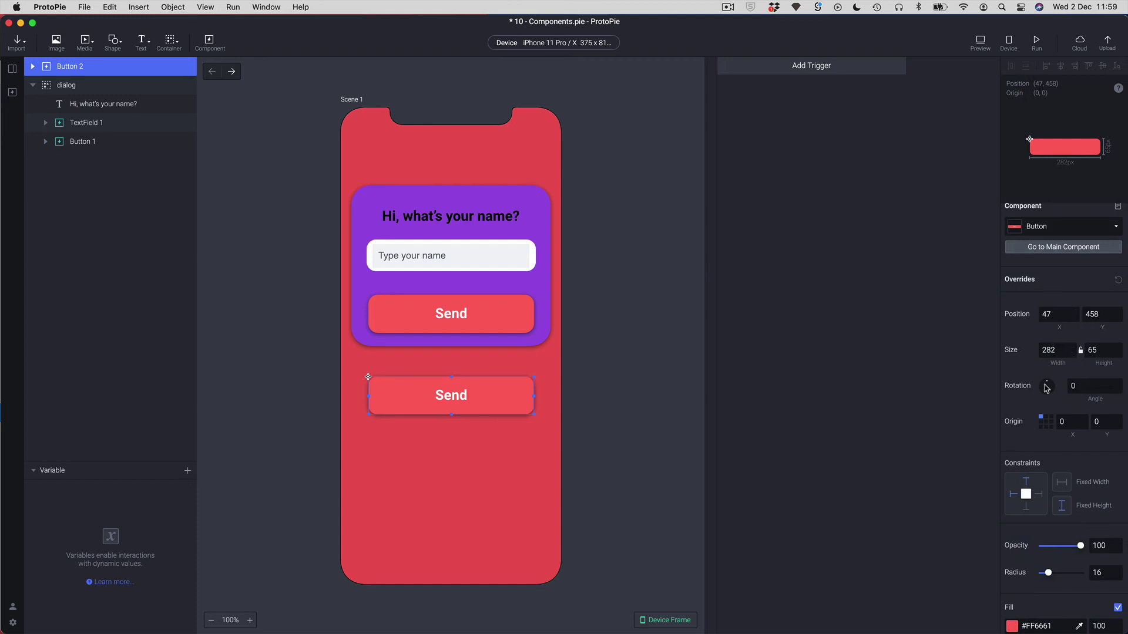
{"action": "scroll", "coordinate": [1050, 435], "scroll_direction": "down", "scroll_amount": 2}
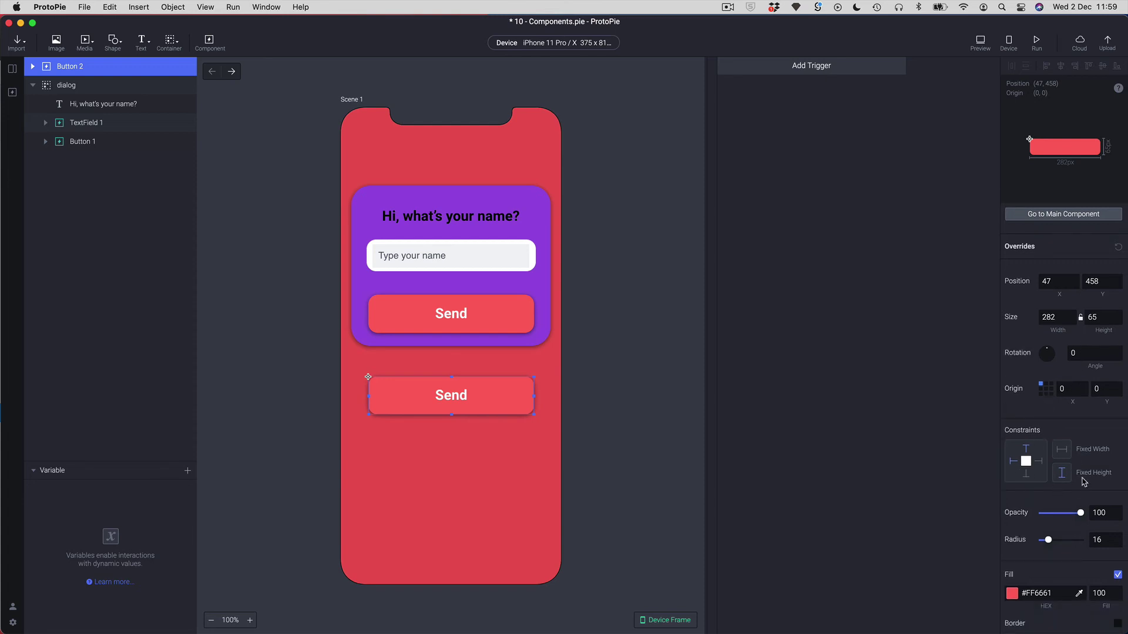
{"action": "scroll", "coordinate": [1057, 488], "scroll_direction": "down", "scroll_amount": 6}
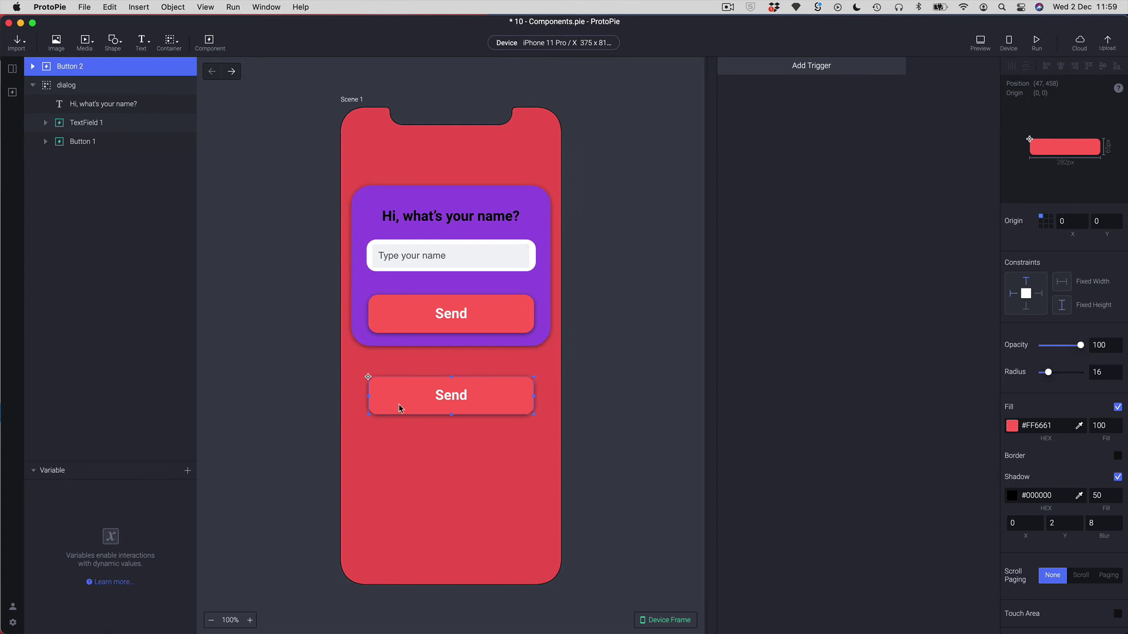
{"action": "key", "text": "Delete"}
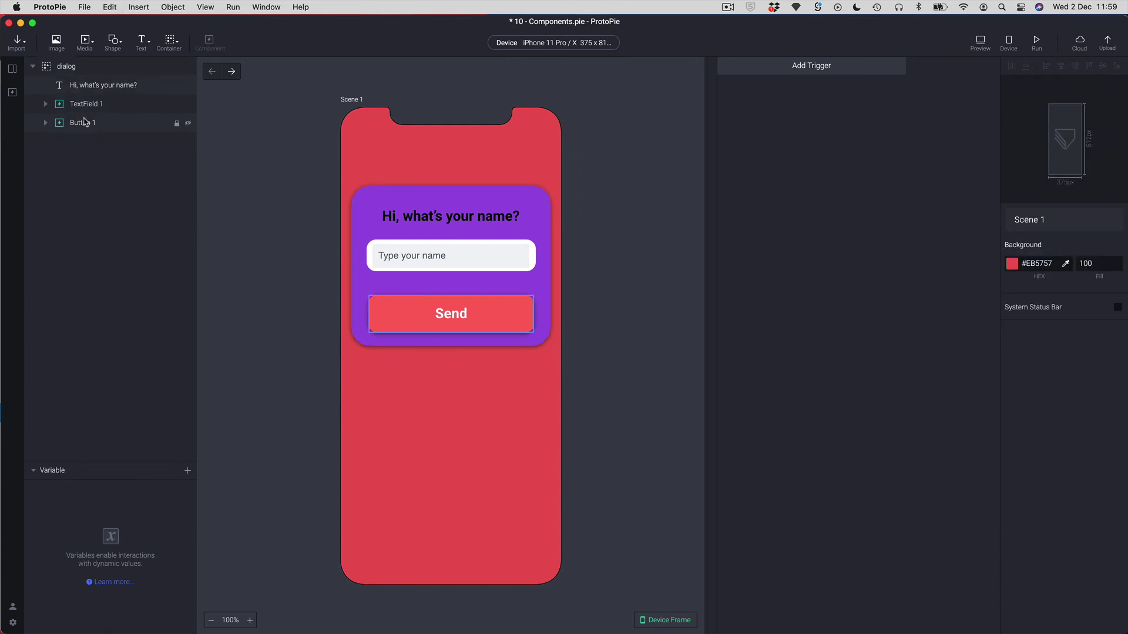
- Examine which properties of the Input 1 layer inside the TextField 1 instance can be overridden
{"action": "left_click", "coordinate": [71, 105]}
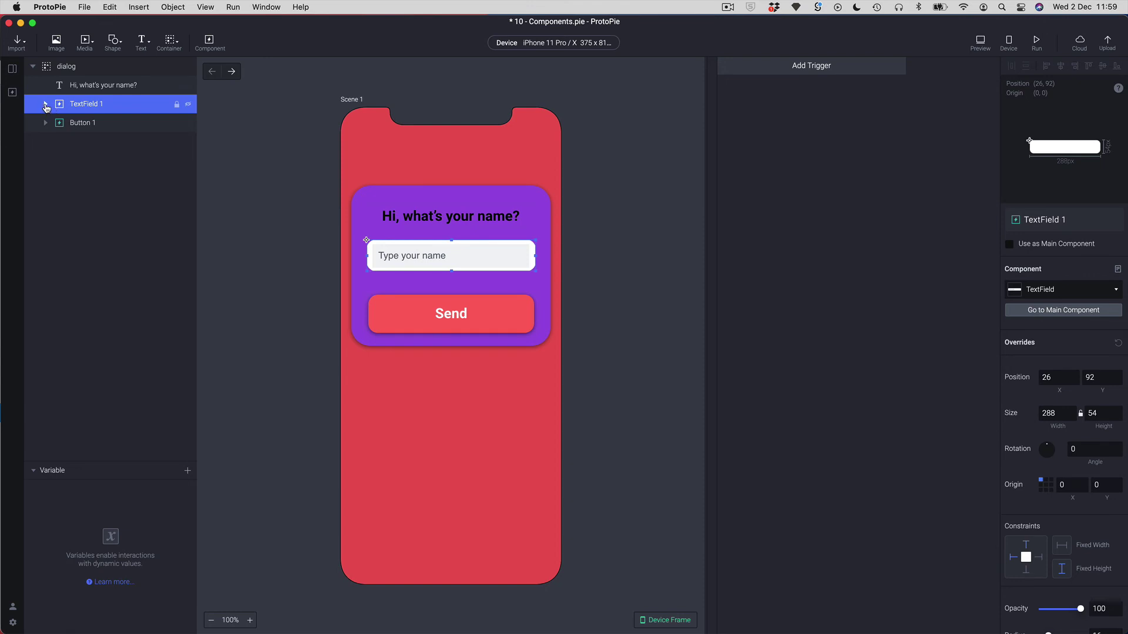
{"action": "left_click", "coordinate": [46, 105]}
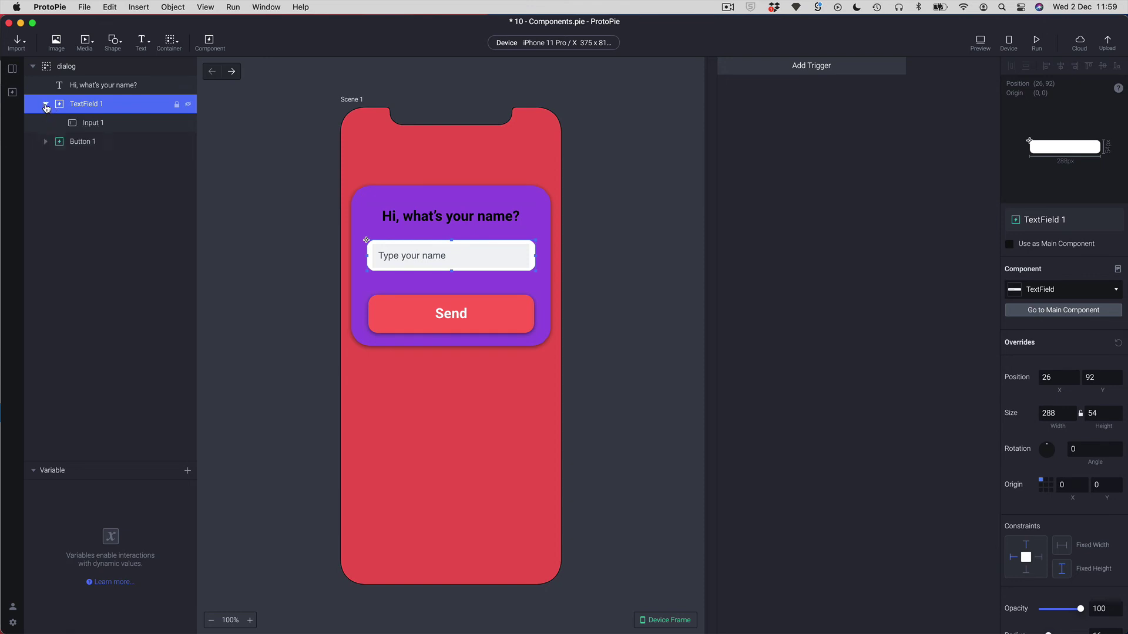
{"action": "left_click", "coordinate": [73, 125]}
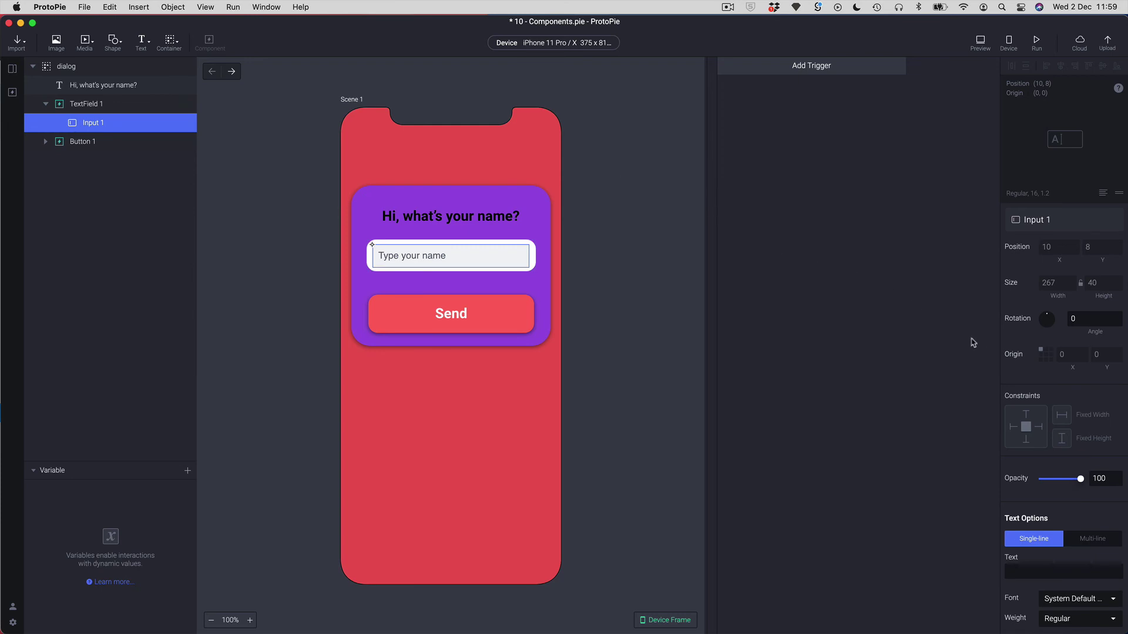
{"action": "scroll", "coordinate": [1099, 414], "scroll_direction": "down", "scroll_amount": 2}
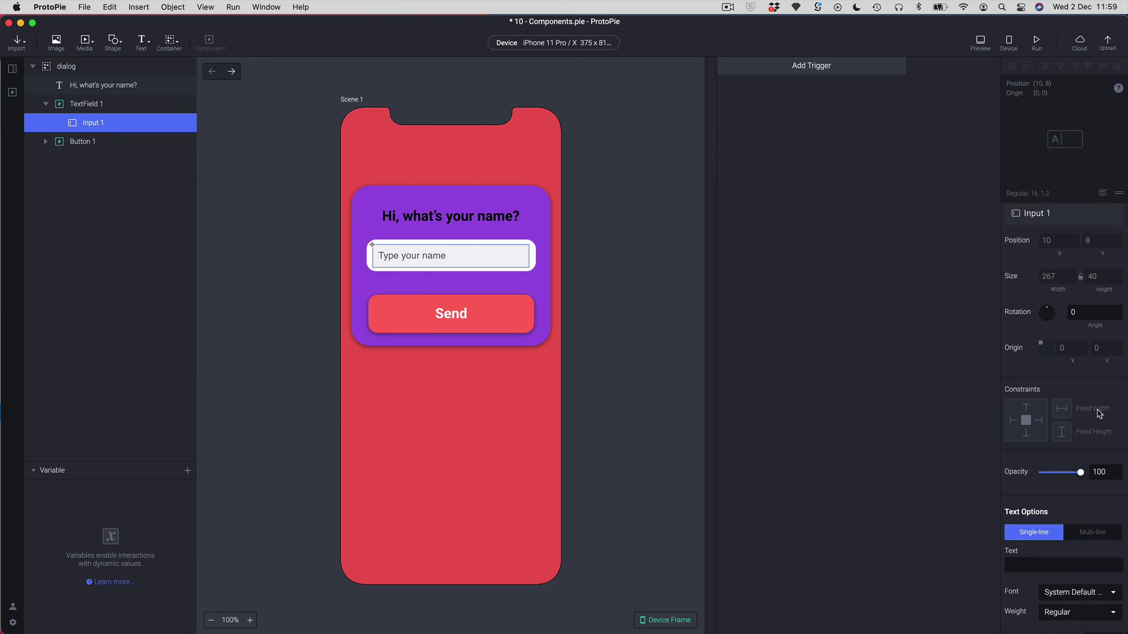
{"action": "scroll", "coordinate": [1085, 435], "scroll_direction": "up", "scroll_amount": 2}
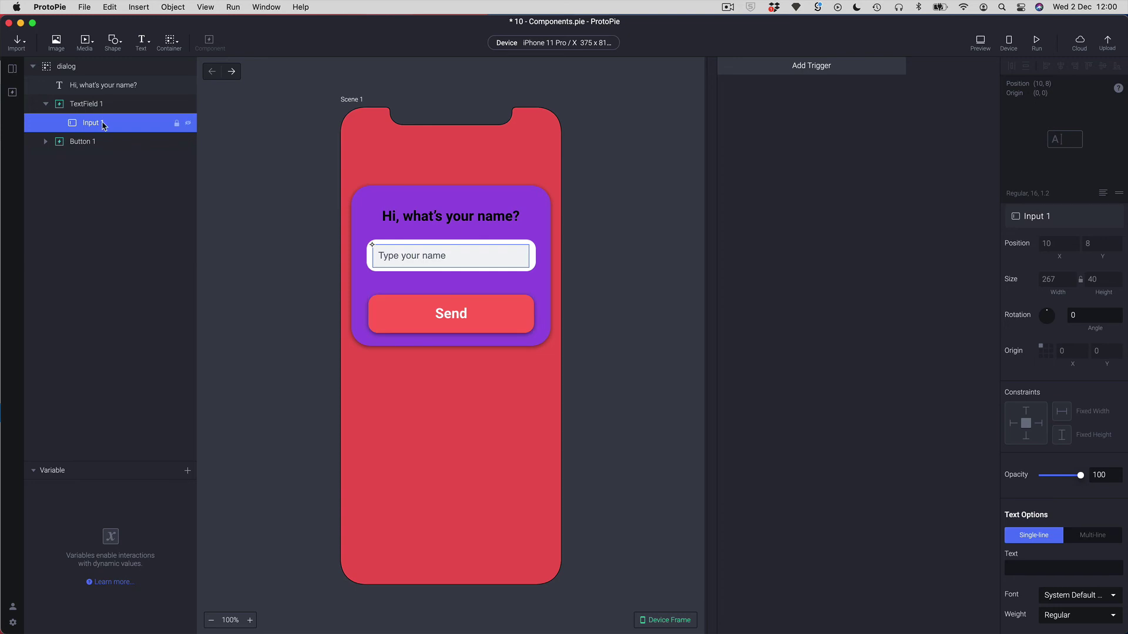
{"action": "scroll", "coordinate": [1060, 361], "scroll_direction": "down", "scroll_amount": 3}
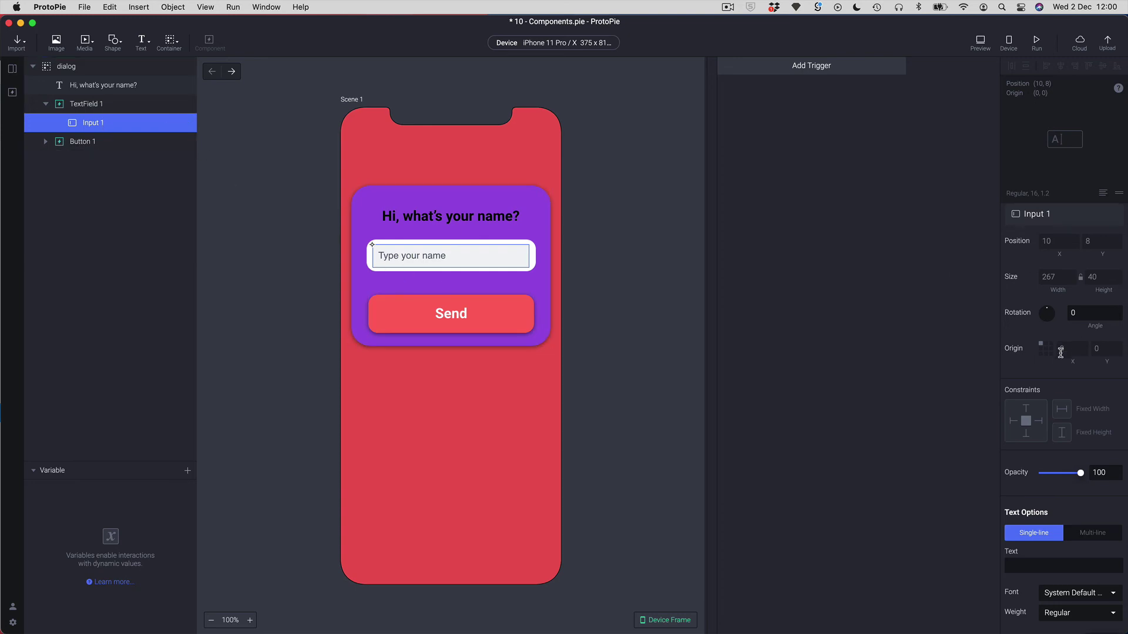
{"action": "scroll", "coordinate": [1046, 414], "scroll_direction": "down", "scroll_amount": 1}
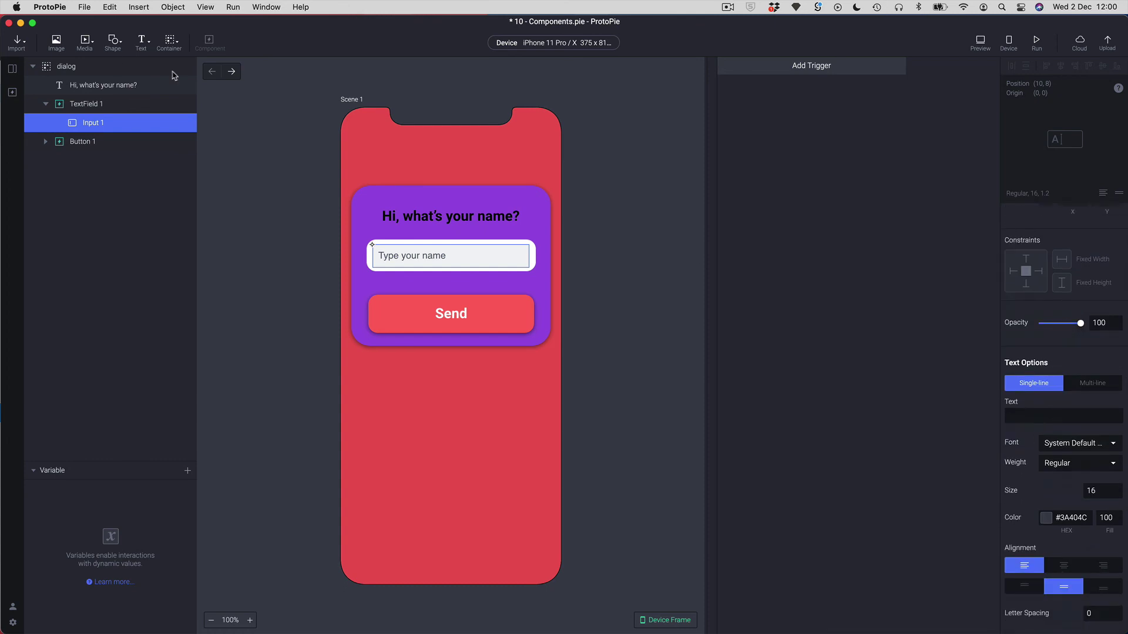
- Examine which properties of the Button Text layer inside the Button 1 instance can be overridden
{"action": "left_click", "coordinate": [45, 142]}
{"action": "left_click", "coordinate": [94, 161]}
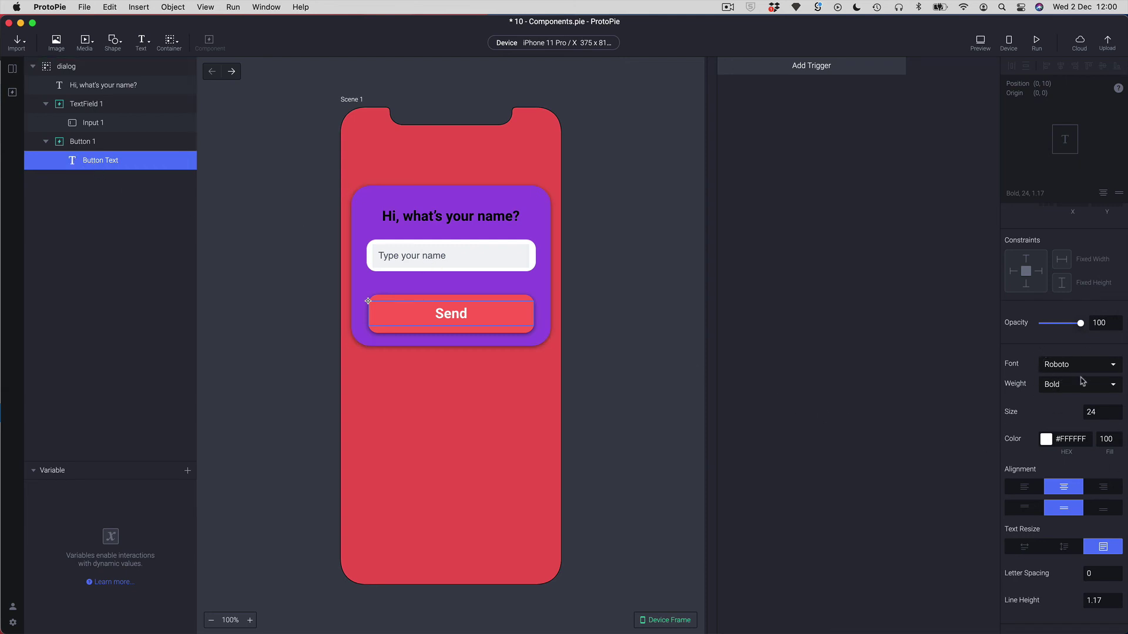
{"action": "scroll", "coordinate": [1091, 458], "scroll_direction": "down", "scroll_amount": 2}
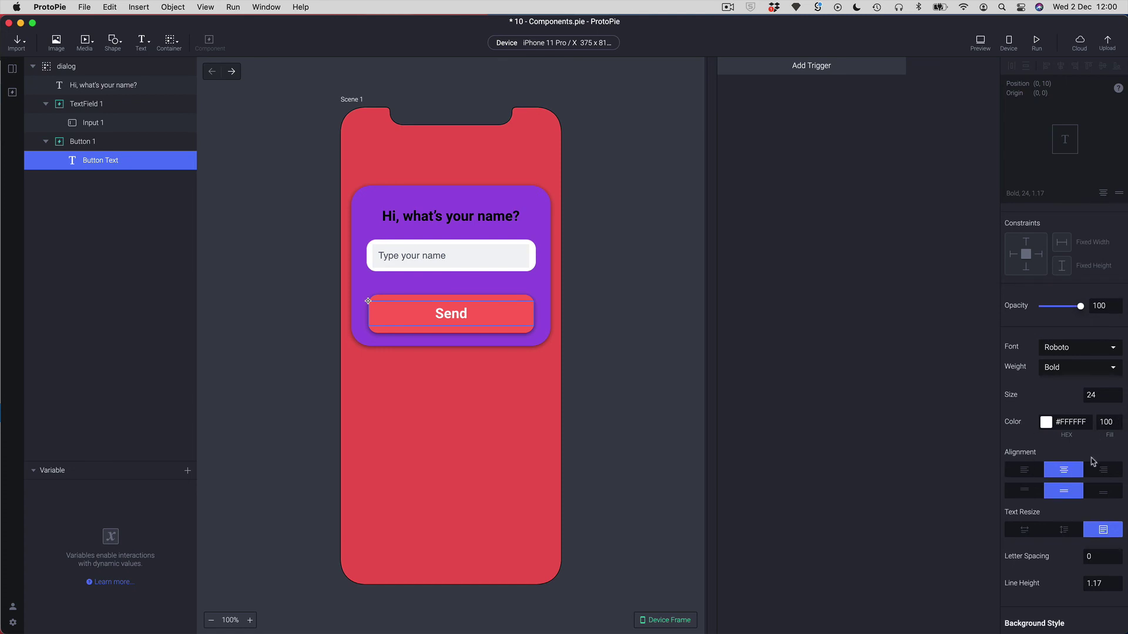
{"action": "scroll", "coordinate": [1061, 472], "scroll_direction": "down", "scroll_amount": 5}
{"action": "scroll", "coordinate": [1061, 471], "scroll_direction": "down", "scroll_amount": 2}
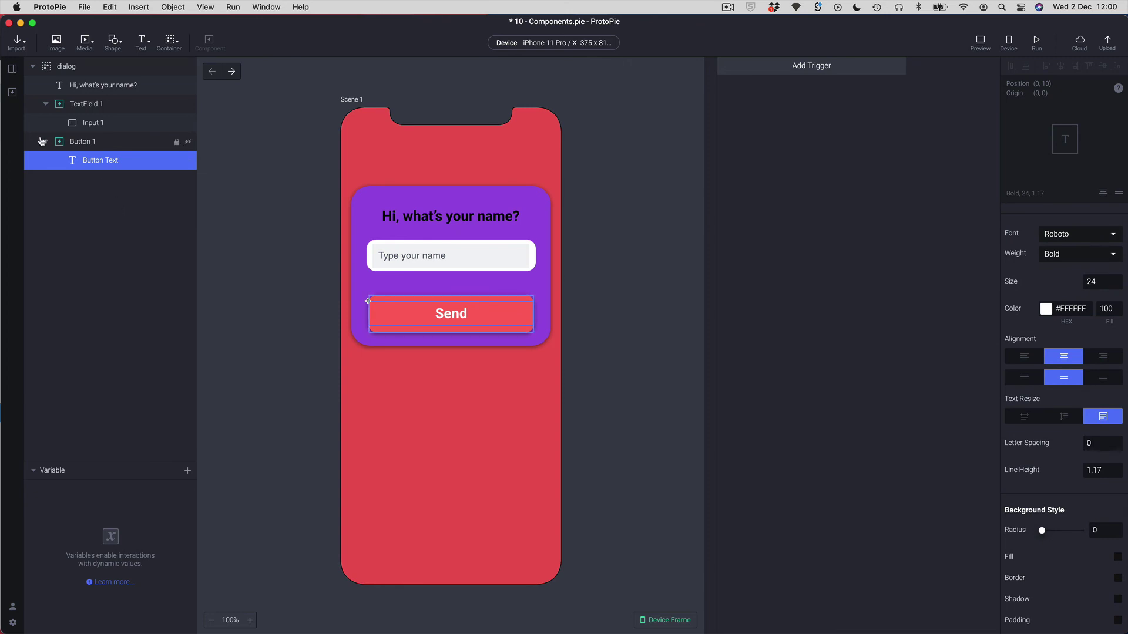
{"action": "left_click", "coordinate": [46, 142]}
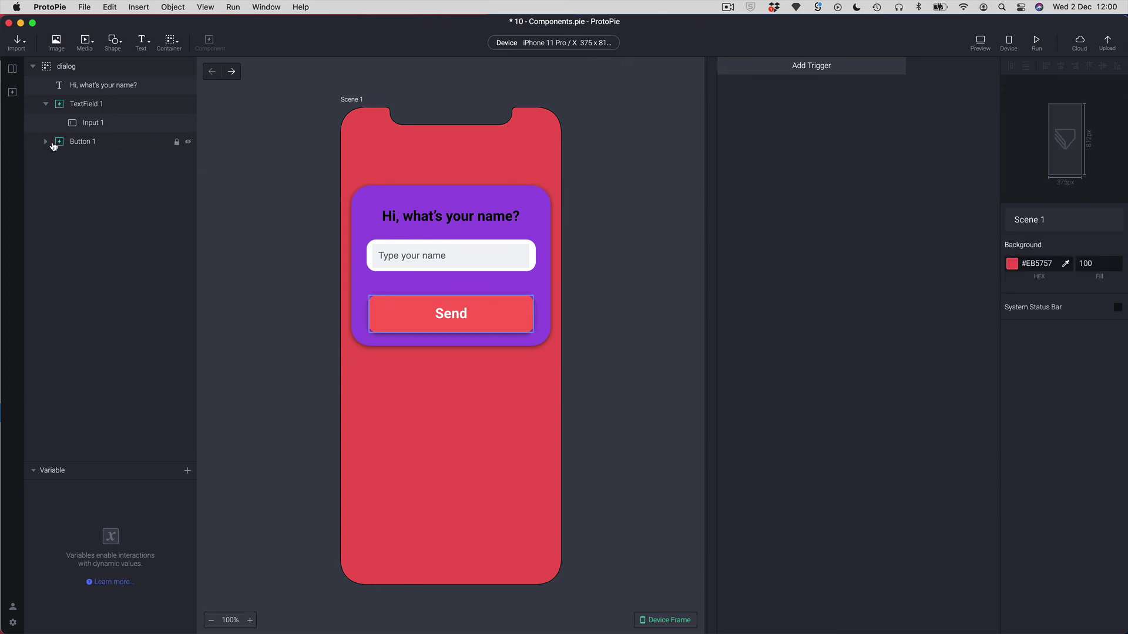
{"action": "left_click", "coordinate": [51, 144]}
{"action": "left_click", "coordinate": [51, 143]}
- Duplicate the Button 1 instance, place the copy below the dialog at about X 32, Y 323, and delete the copy
{"action": "left_click", "coordinate": [87, 141]}
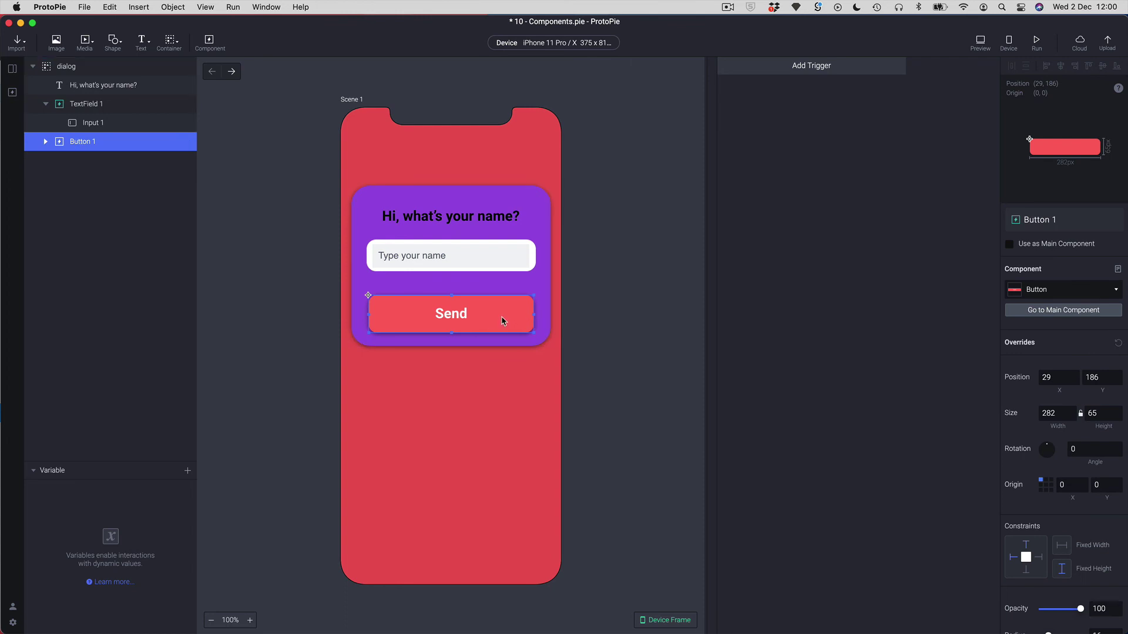
{"action": "key", "text": "super+d"}
{"action": "left_click_drag", "start_coordinate": [489, 320], "coordinate": [513, 410]}
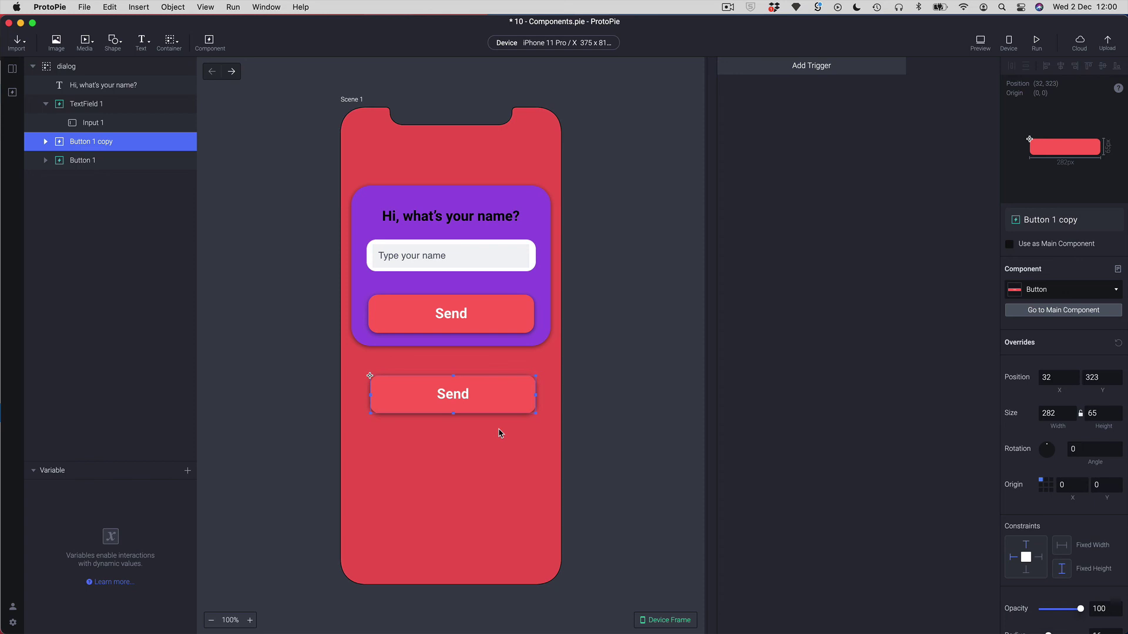
{"action": "key", "text": "BackSpace"}
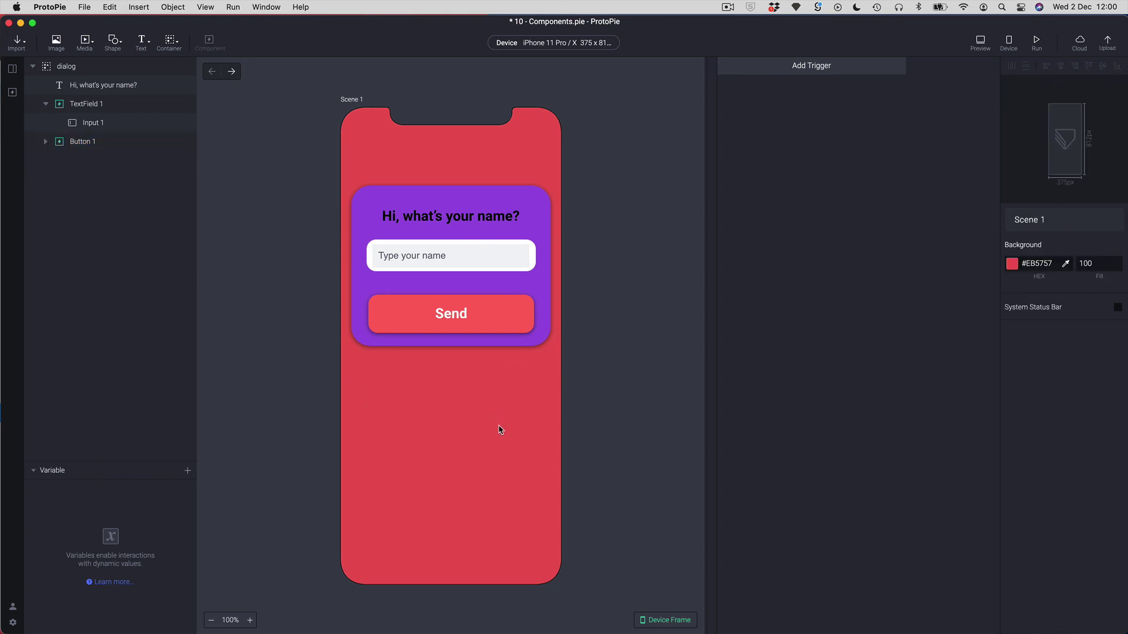
{"action": "left_click", "coordinate": [46, 103]}
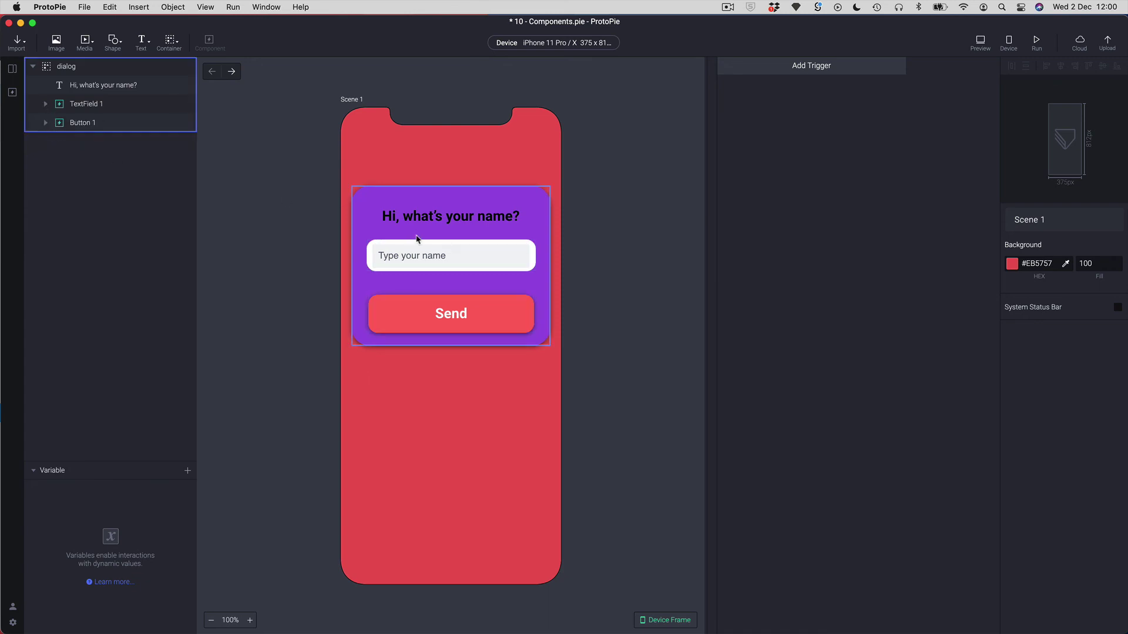
- Inspect the TextField 1 and Button 1 component instances nested inside the dialog container
{"action": "left_click", "coordinate": [63, 106]}
{"action": "left_click", "coordinate": [61, 124]}
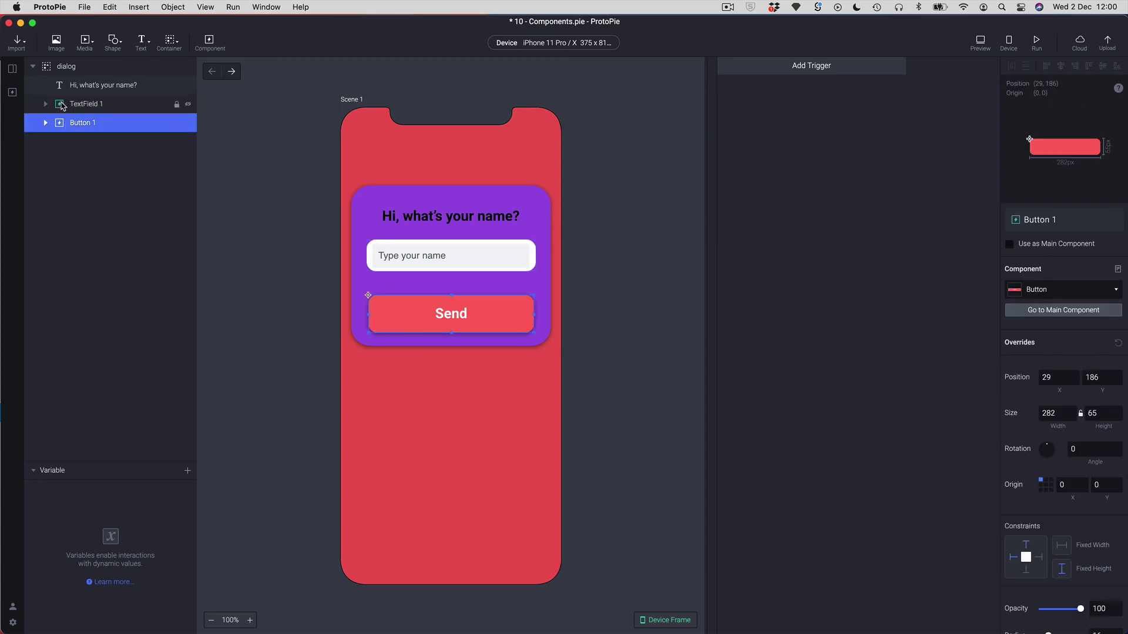
{"action": "left_click", "coordinate": [63, 105]}
{"action": "left_click", "coordinate": [67, 123]}
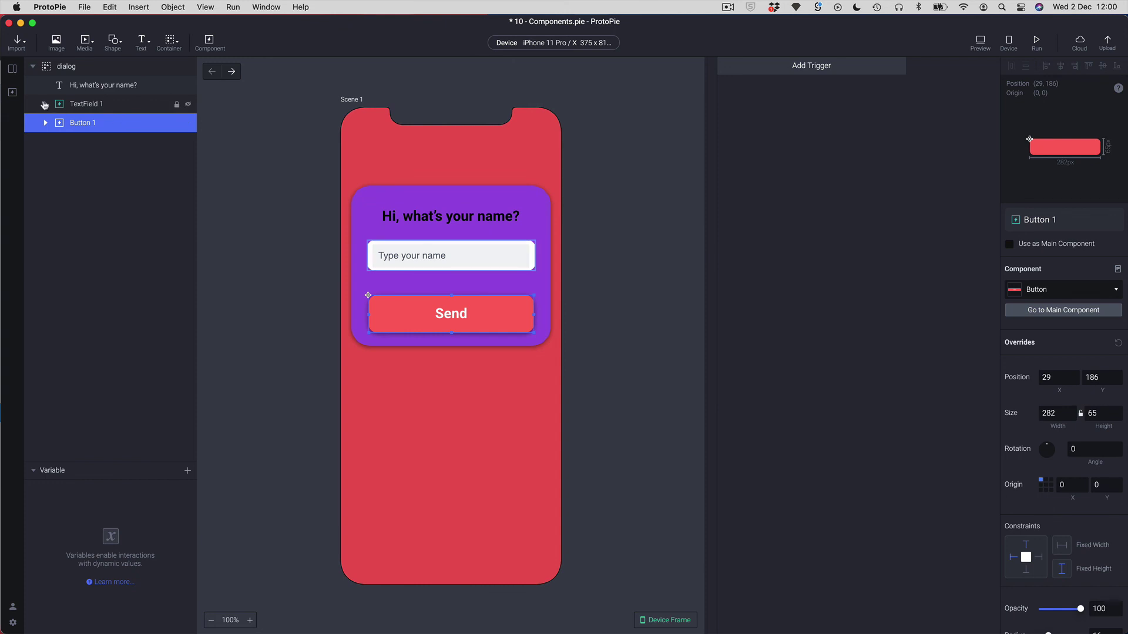
{"action": "left_click", "coordinate": [65, 107]}
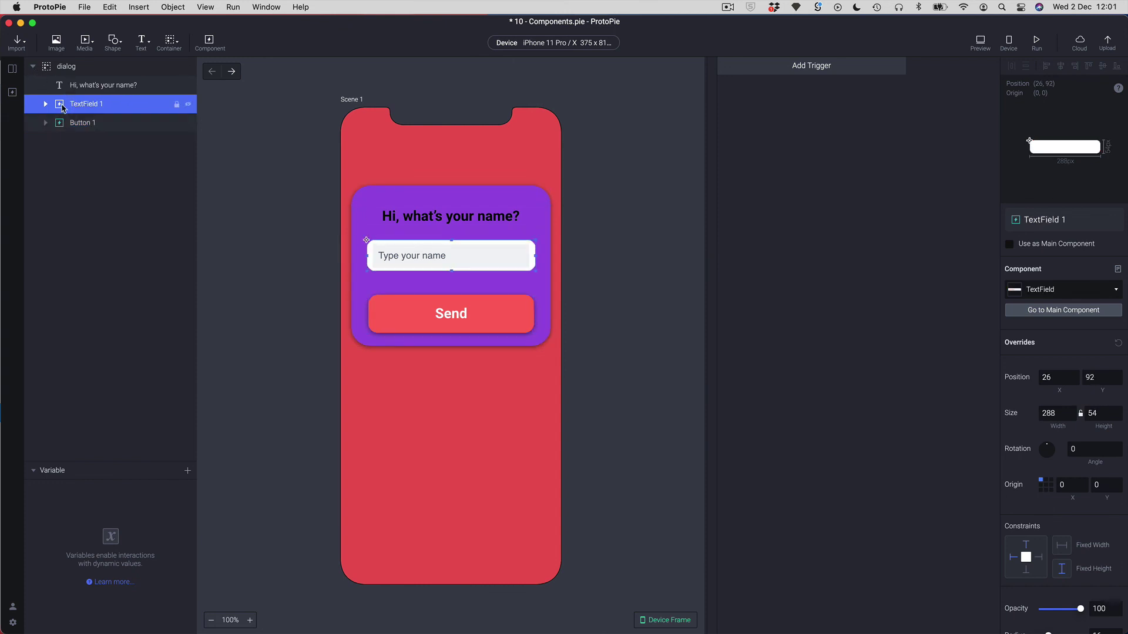
{"action": "left_click", "coordinate": [61, 124]}
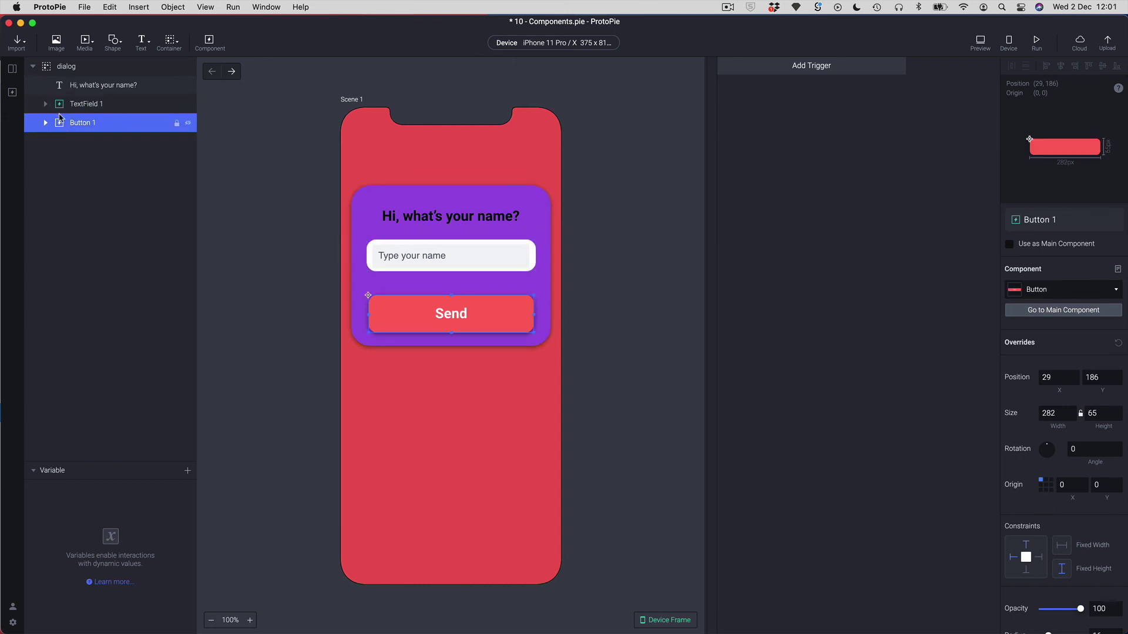
- Convert the whole dialog container into a component, keeping its instance at its original position in the scene
{"action": "left_click", "coordinate": [32, 68]}
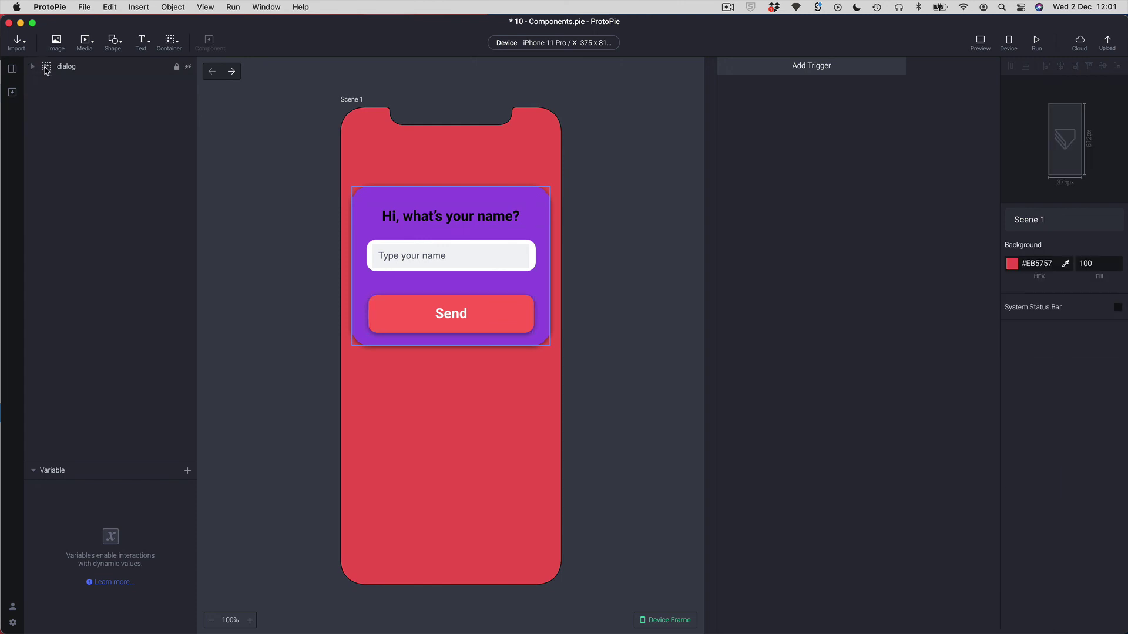
{"action": "left_click", "coordinate": [46, 71]}
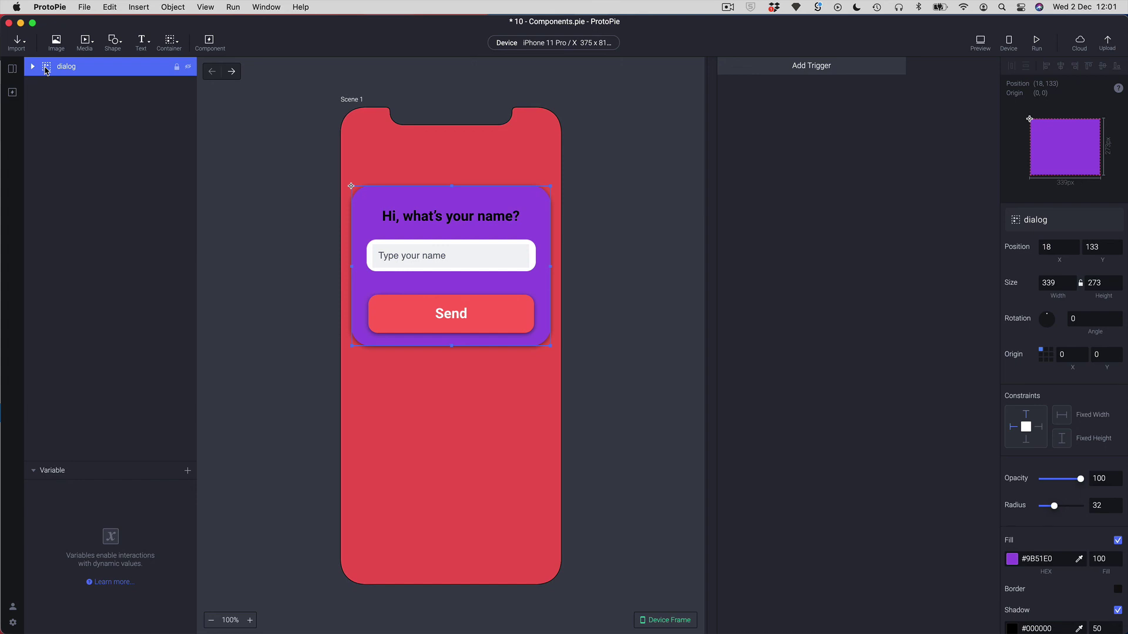
{"action": "left_click", "coordinate": [208, 43]}
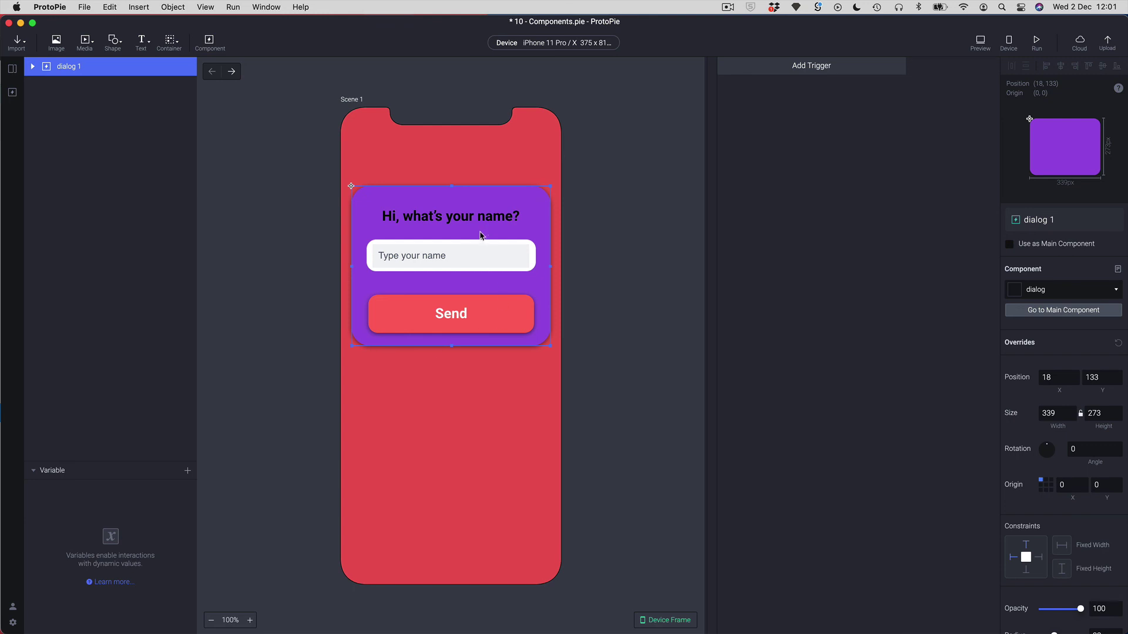
{"action": "left_click_drag", "start_coordinate": [480, 235], "coordinate": [492, 238]}
{"action": "key", "text": "super+z"}
- Examine the heading, TextField 1 and Button 1 layers nested in the dialog 1 instance, including Input 1 and Button Text
{"action": "left_click", "coordinate": [32, 67]}
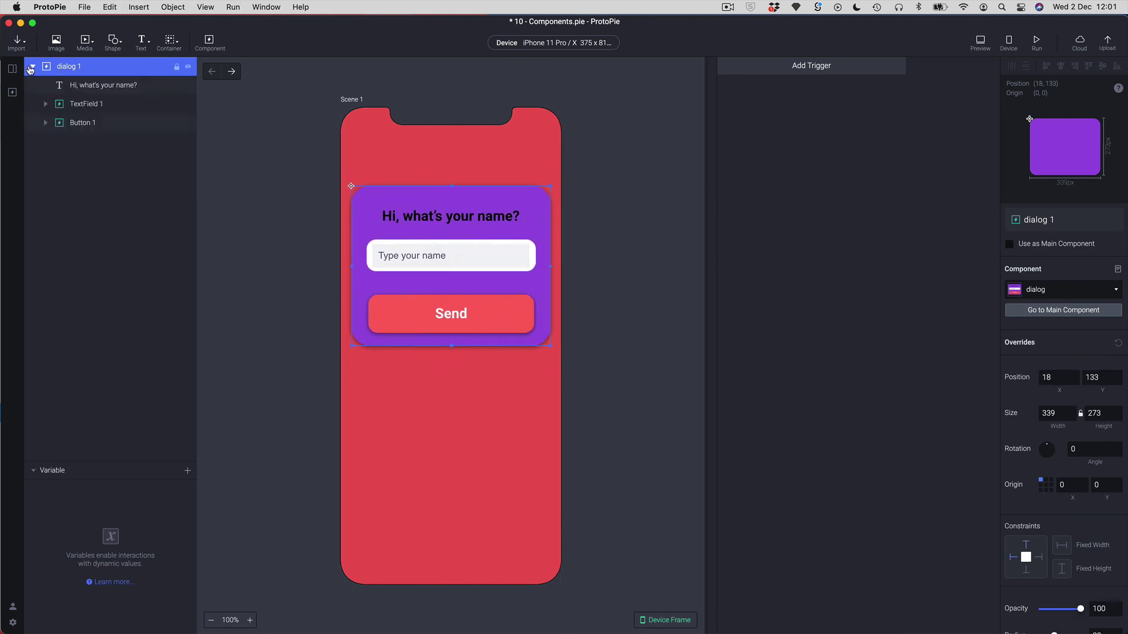
{"action": "left_click", "coordinate": [86, 90]}
{"action": "left_click", "coordinate": [81, 106]}
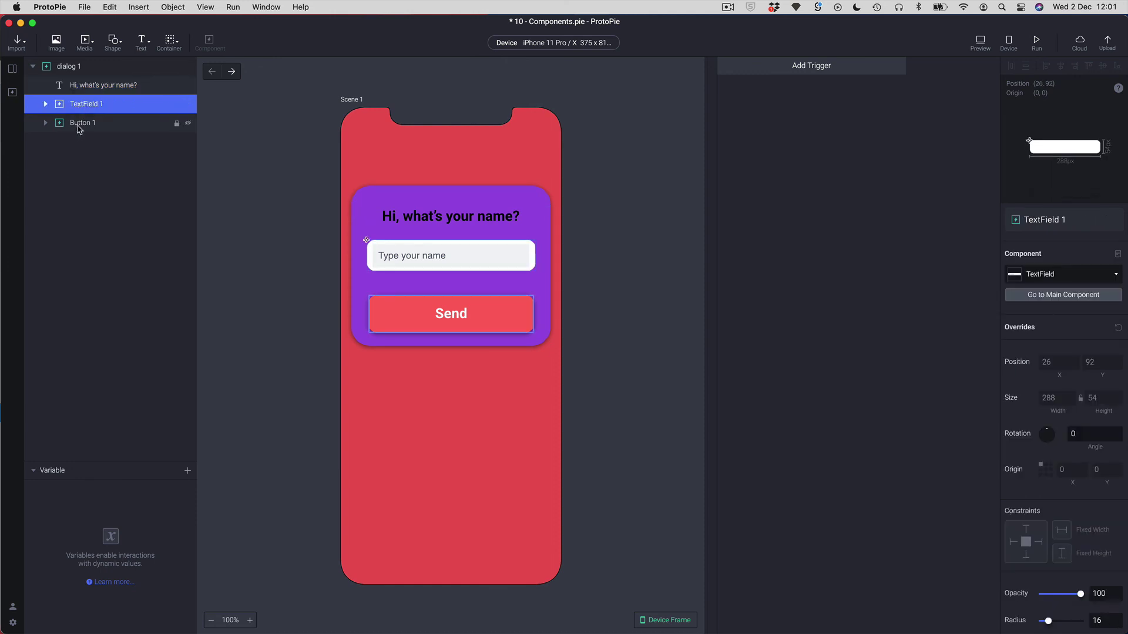
{"action": "left_click", "coordinate": [80, 125]}
{"action": "left_click", "coordinate": [45, 104]}
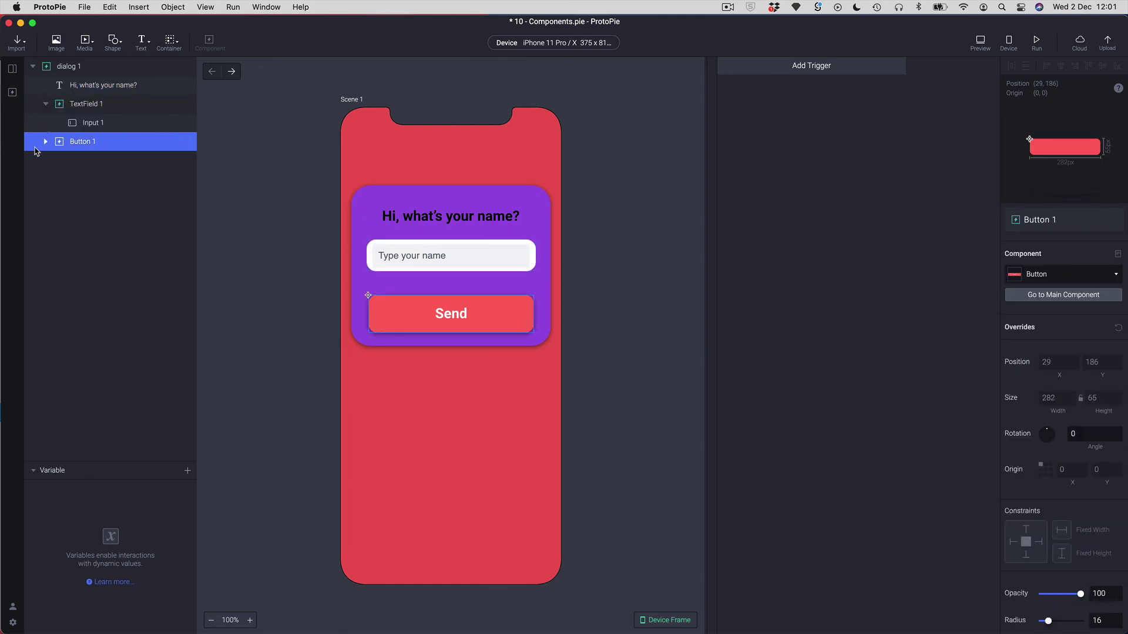
{"action": "left_click", "coordinate": [46, 142]}
{"action": "left_click", "coordinate": [98, 163]}
{"action": "left_click", "coordinate": [92, 122]}
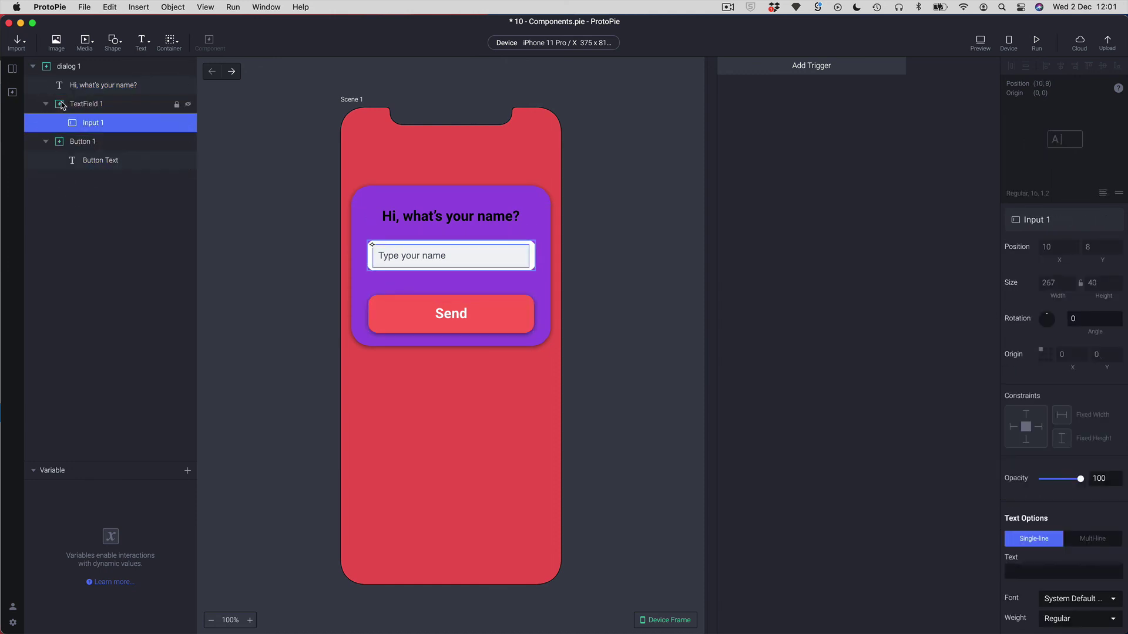
{"action": "left_click", "coordinate": [48, 104]}
{"action": "left_click", "coordinate": [46, 123]}
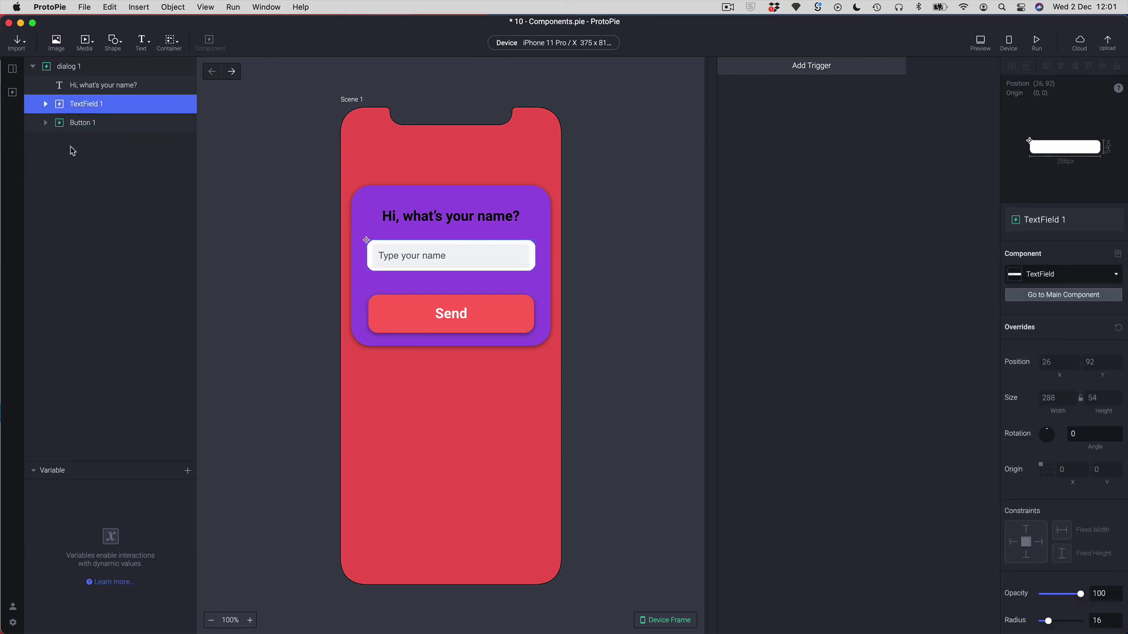
{"action": "left_click", "coordinate": [33, 67]}
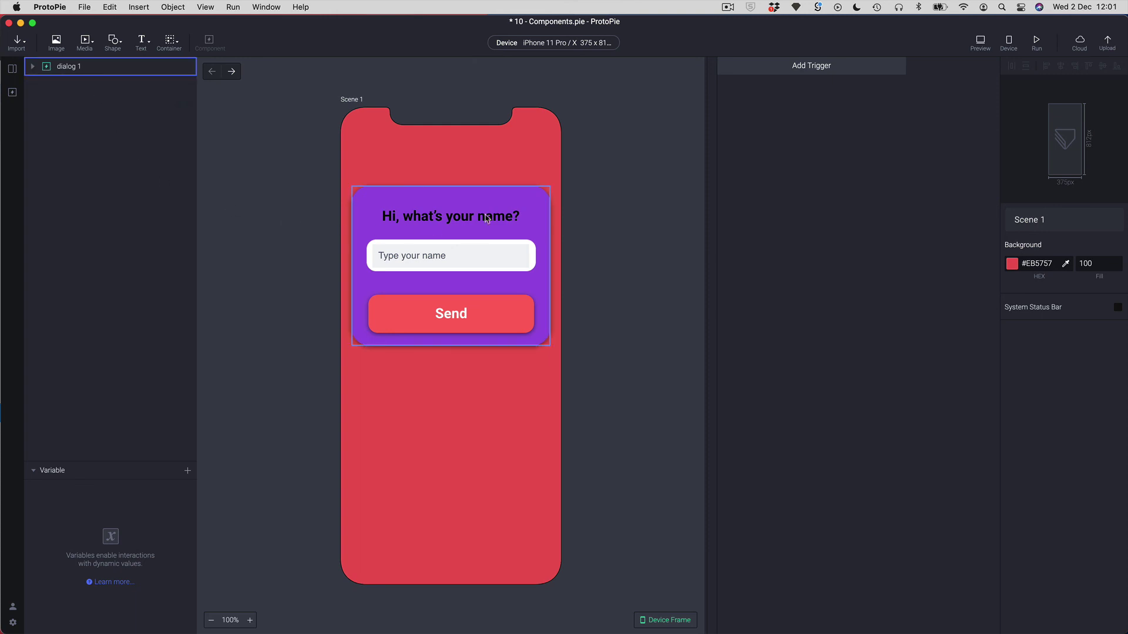
- Duplicate the dialog 1 instance and place the copy beside the phone frame at about X 399, Y 133
{"action": "left_click", "coordinate": [512, 217]}
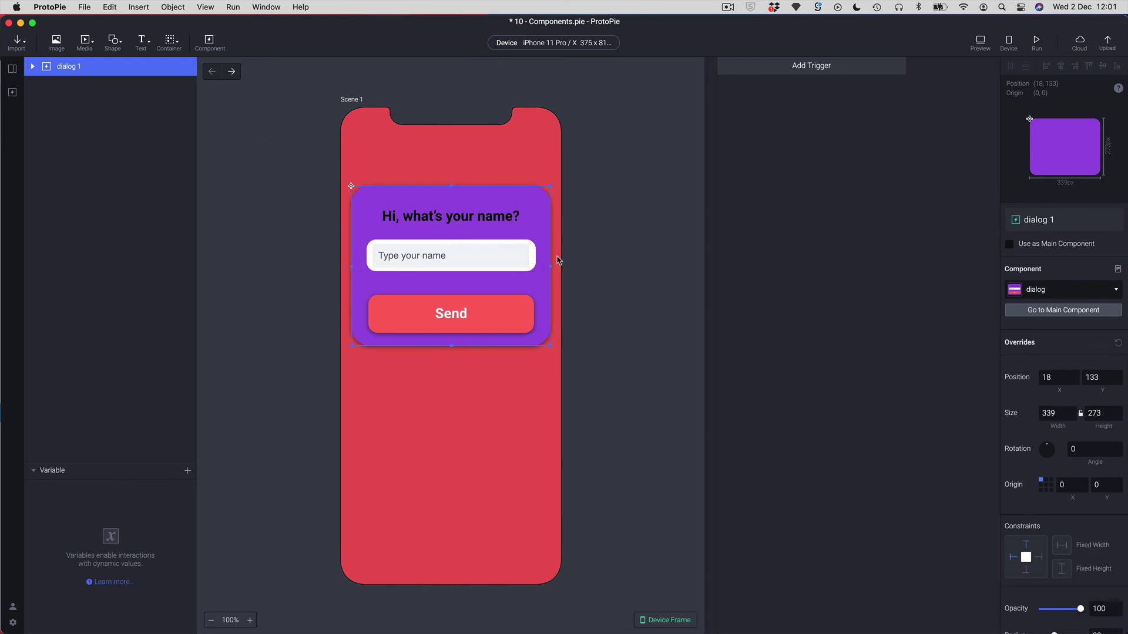
{"action": "key", "text": "super+d"}
{"action": "left_click_drag", "start_coordinate": [412, 203], "coordinate": [654, 247]}
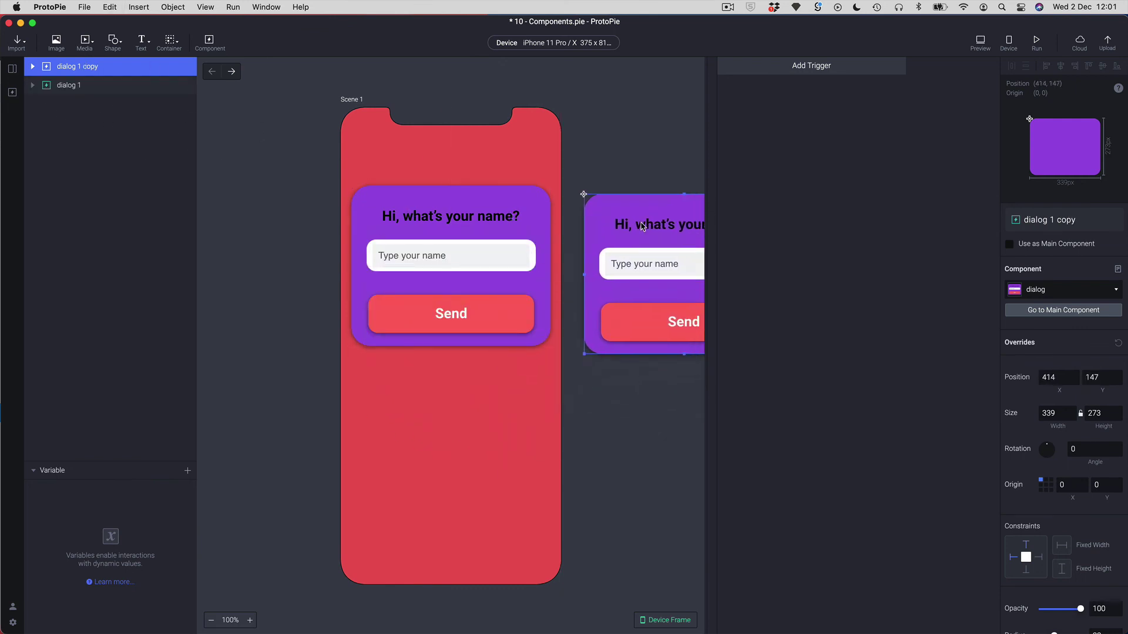
{"action": "left_click", "coordinate": [546, 415]}
{"action": "scroll", "coordinate": [501, 252], "scroll_direction": "right", "scroll_amount": 5}
{"action": "left_click_drag", "start_coordinate": [525, 193], "coordinate": [515, 184]}
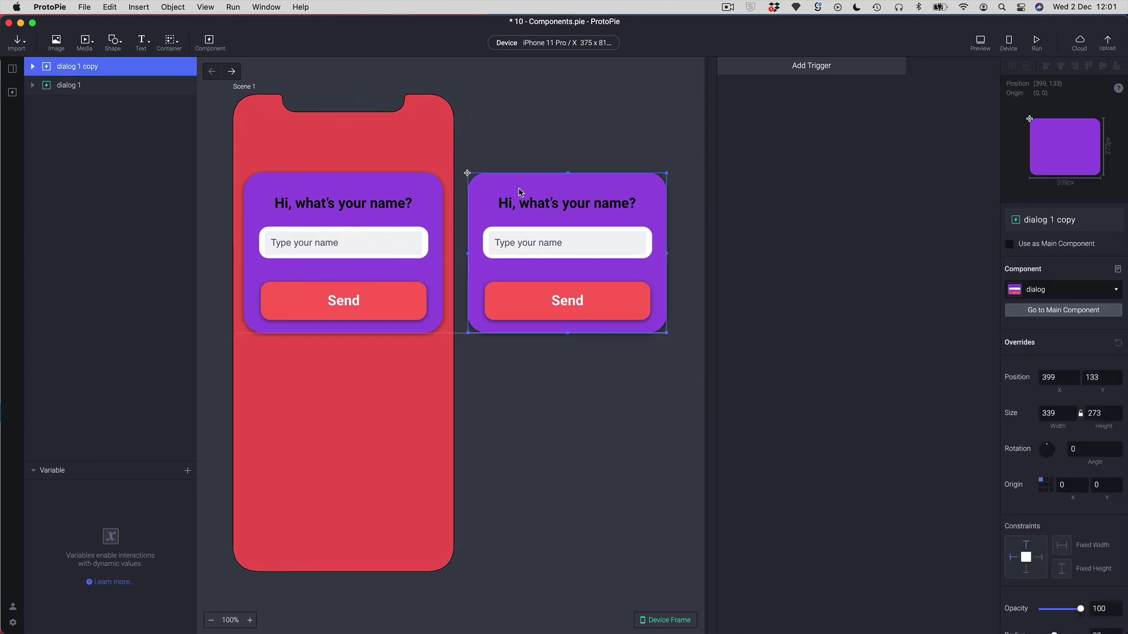
- Override the fill of the dialog 1 copy instance with the saved dark navy swatch
{"action": "scroll", "coordinate": [1065, 531], "scroll_direction": "down", "scroll_amount": 10}
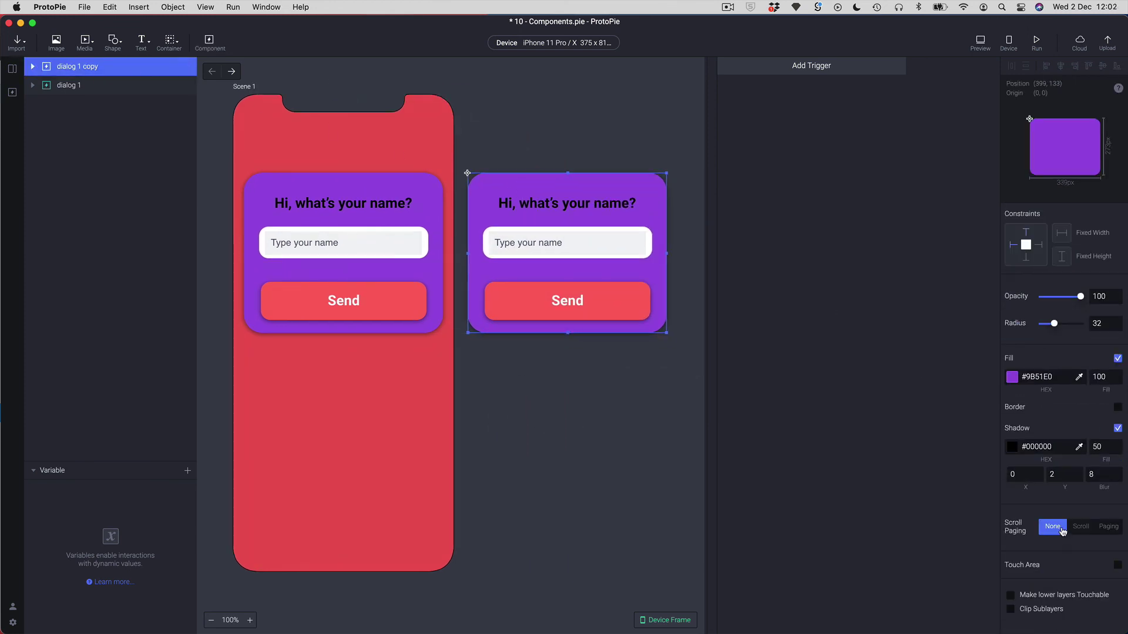
{"action": "left_click", "coordinate": [1012, 397]}
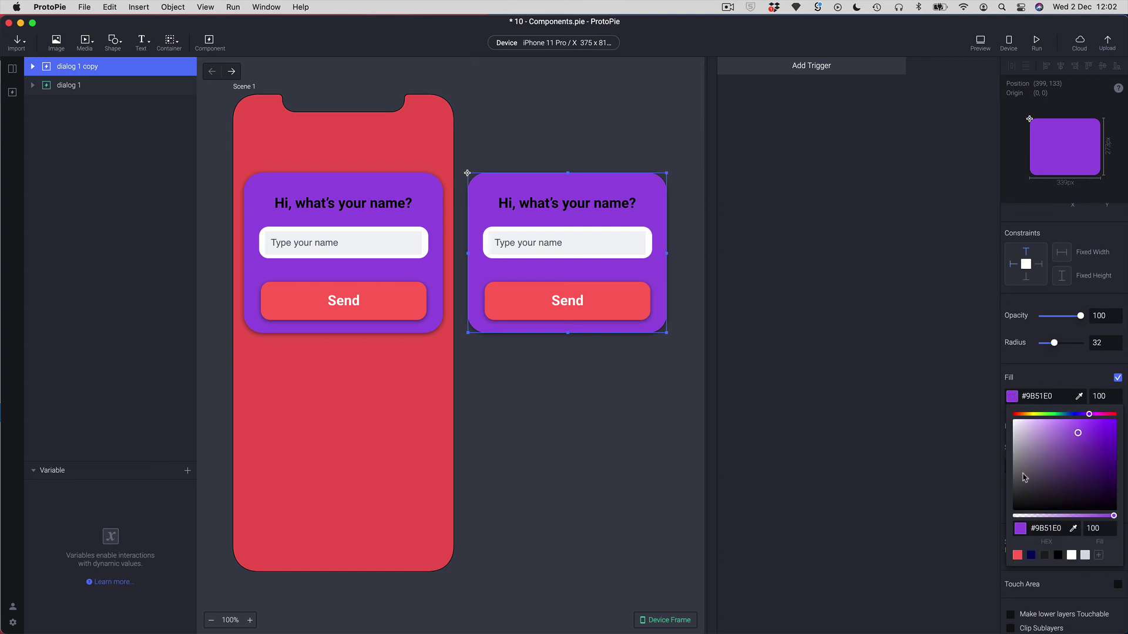
{"action": "left_click", "coordinate": [1030, 555]}
{"action": "left_click", "coordinate": [690, 548]}
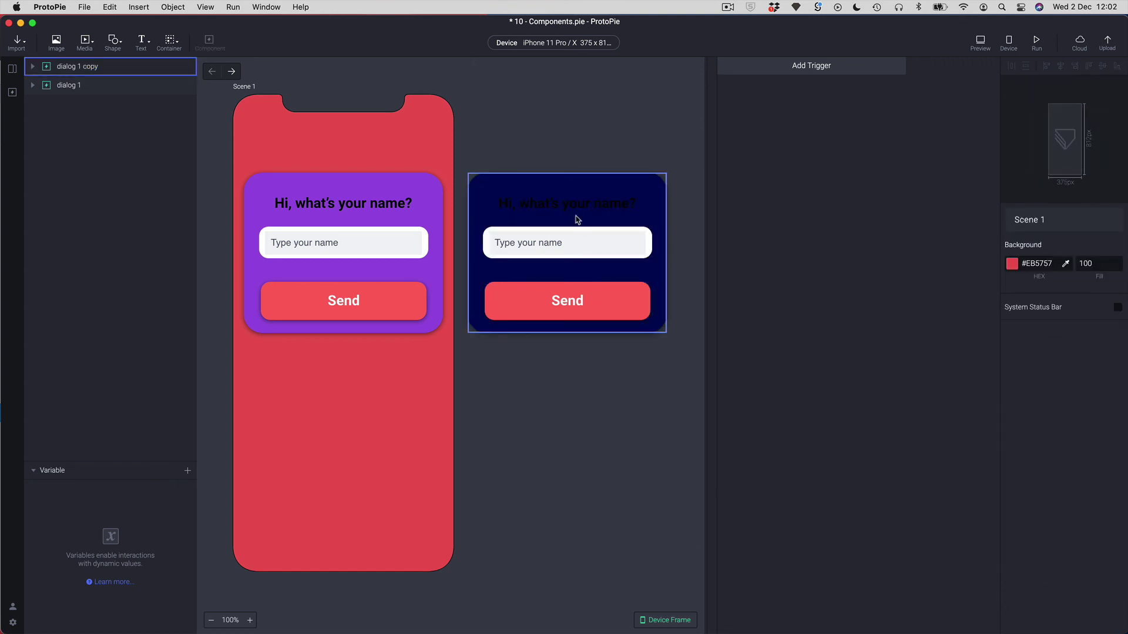
- Set the text color of the heading layer inside dialog 1 copy to white, #FFFFFF
{"action": "left_click", "coordinate": [32, 66]}
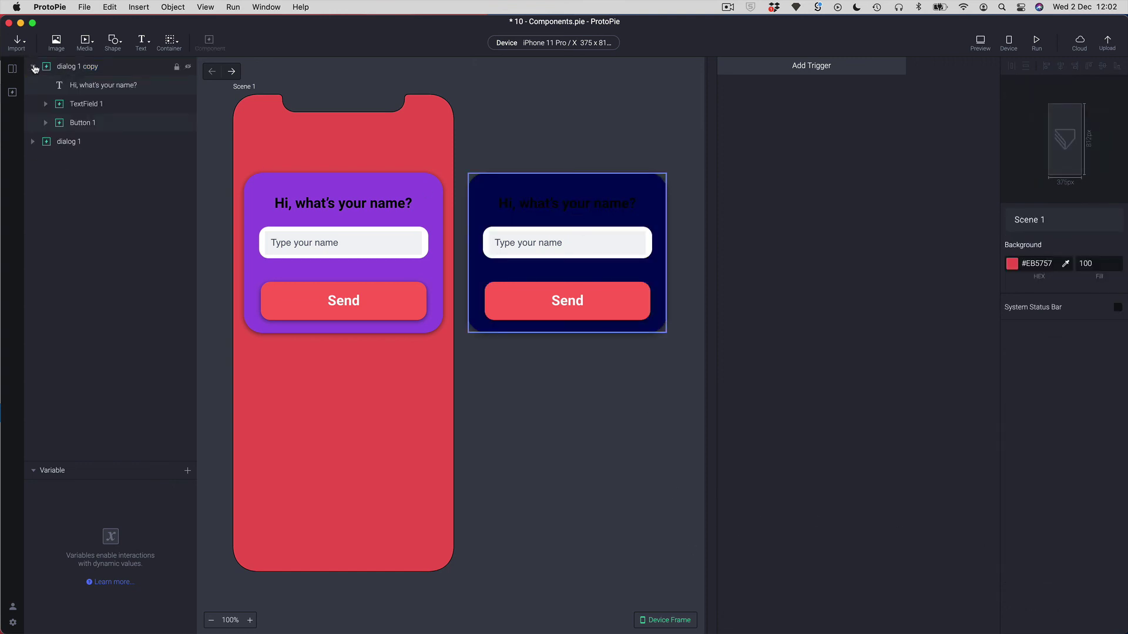
{"action": "left_click", "coordinate": [72, 87]}
{"action": "scroll", "coordinate": [1056, 552], "scroll_direction": "down", "scroll_amount": 3}
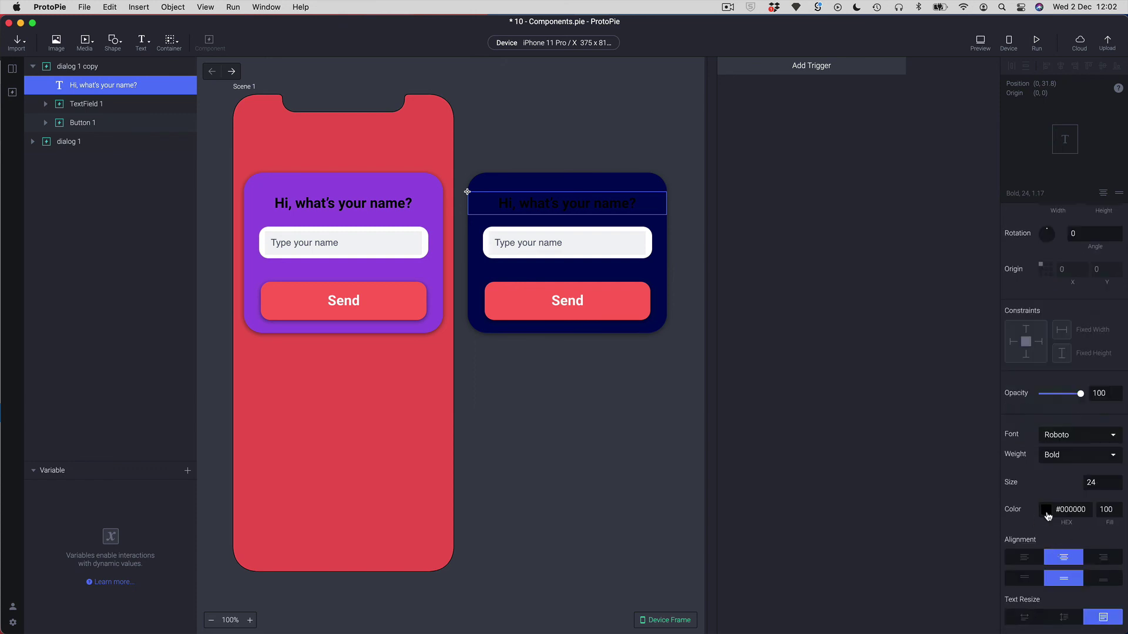
{"action": "left_click", "coordinate": [1045, 509]}
{"action": "left_click_drag", "start_coordinate": [1020, 392], "coordinate": [920, 304]}
{"action": "left_click", "coordinate": [920, 305]}
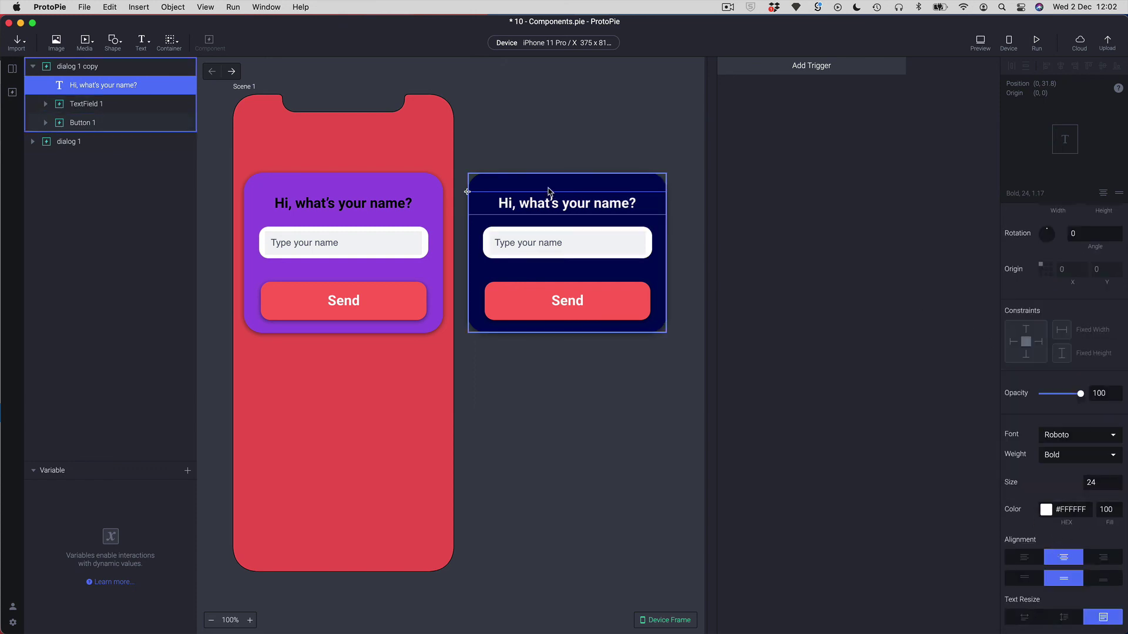
- Replace the heading text in the dialog 1 copy instance with "Some other text"
{"action": "double_click", "coordinate": [549, 201]}
{"action": "type", "text": "s"}
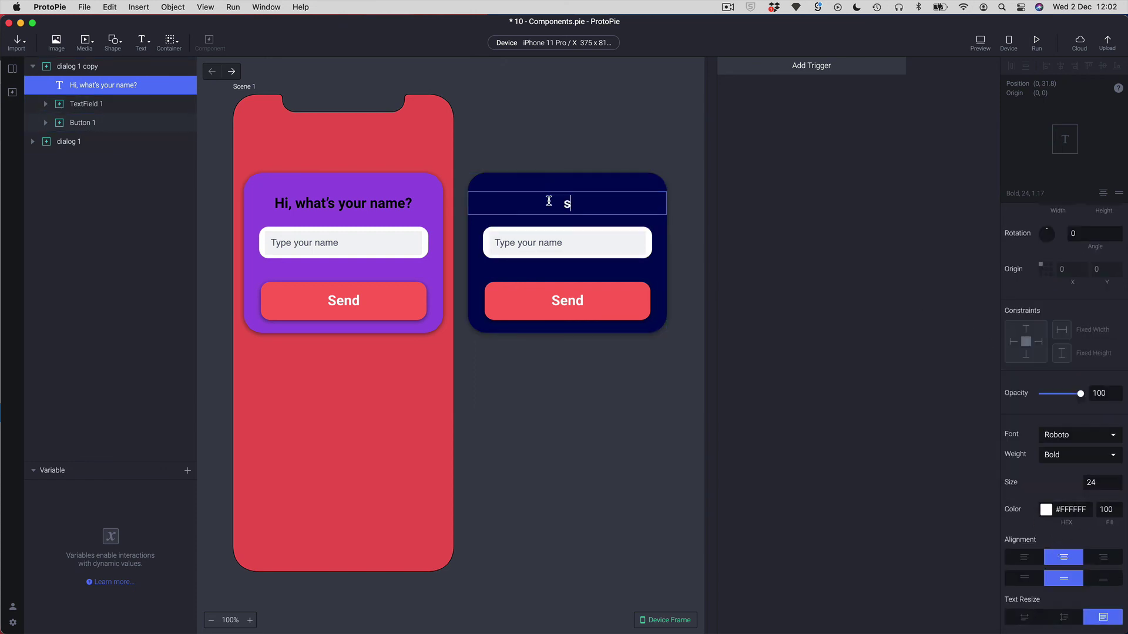
{"action": "type", "text": "ome other text"}
{"action": "left_click_drag", "start_coordinate": [525, 204], "coordinate": [521, 206]}
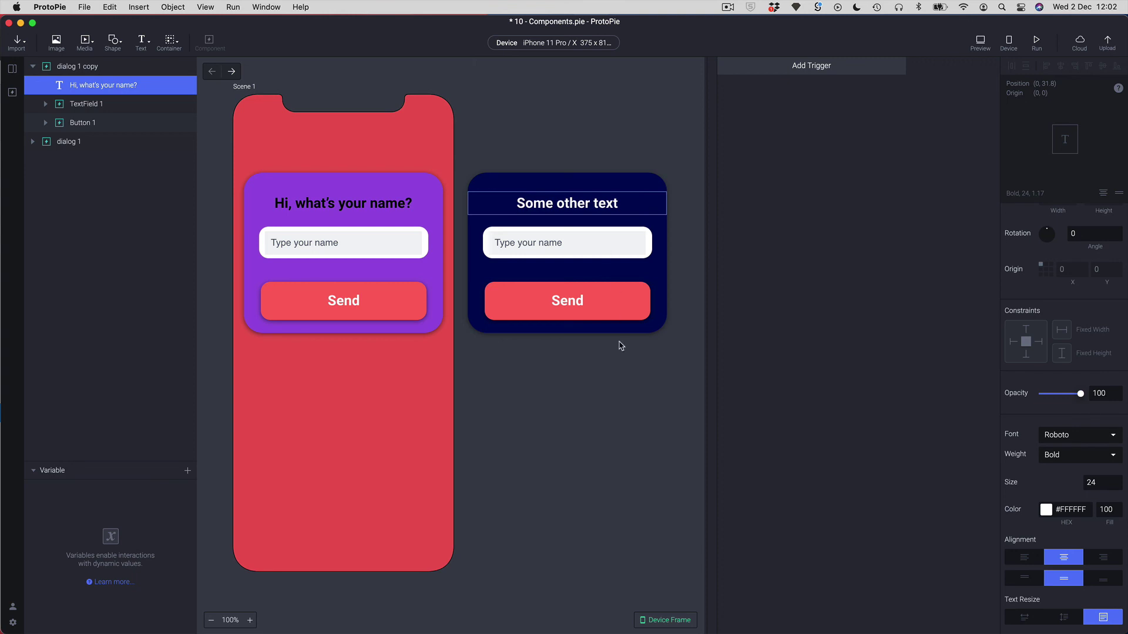
- Move the dialog 1 copy instance slightly farther from the phone frame, to about X 411, Y 133
{"action": "left_click", "coordinate": [608, 369]}
{"action": "left_click", "coordinate": [570, 213]}
{"action": "mouse_move", "coordinate": [570, 213]}
{"action": "left_mouse_down"}
{"action": "mouse_move", "coordinate": [586, 228]}
{"action": "mouse_move", "coordinate": [581, 212]}
{"action": "left_mouse_up"}
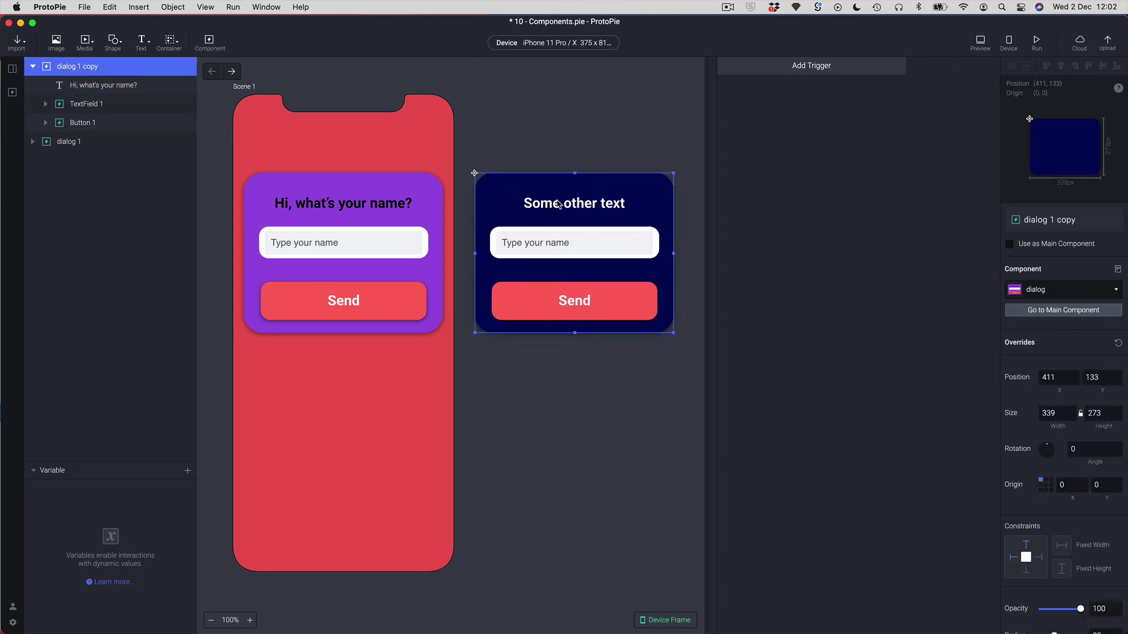